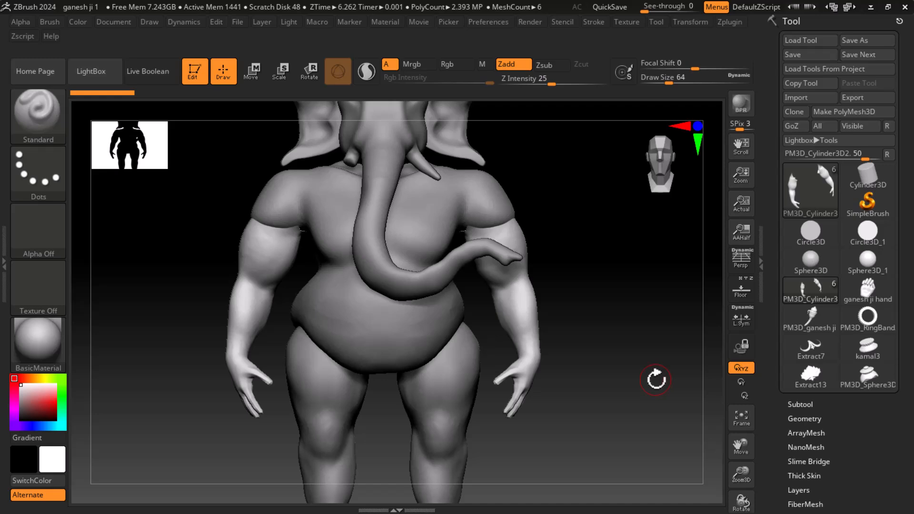
- Switch to the anatomy chart image, zoom in on its front torso and arms, and place it beside the elephant figure
key("alt+Tab")
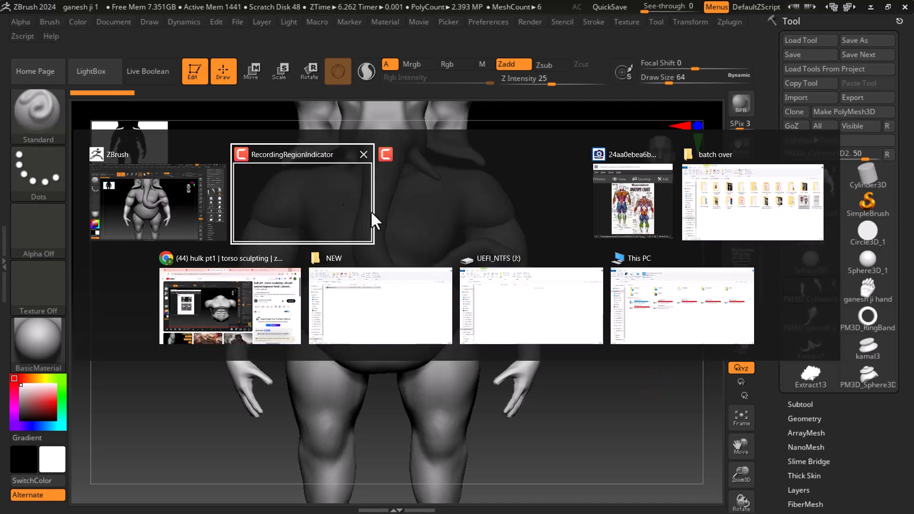
left_click(638, 219)
scroll(206, 247, "up", 6)
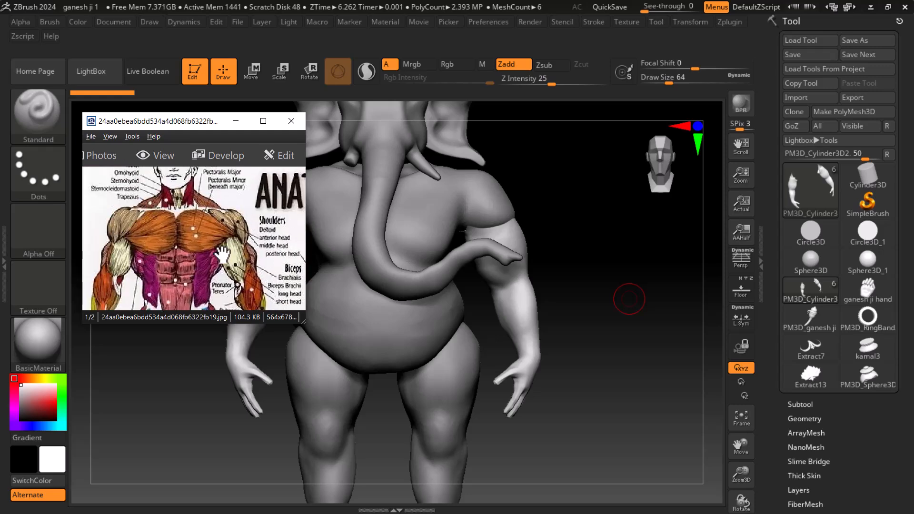
left_click_drag(626, 292, 468, 305)
left_click_drag(178, 123, 139, 122)
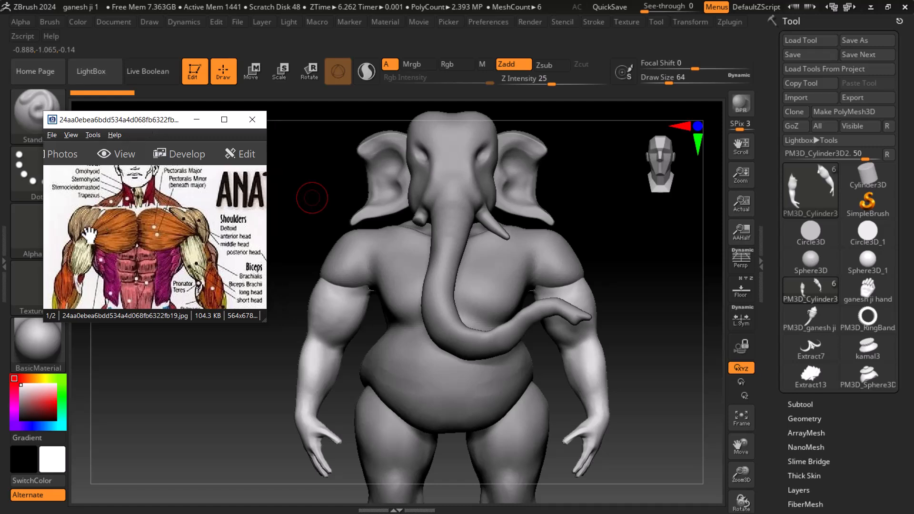
left_click_drag(608, 308, 622, 289)
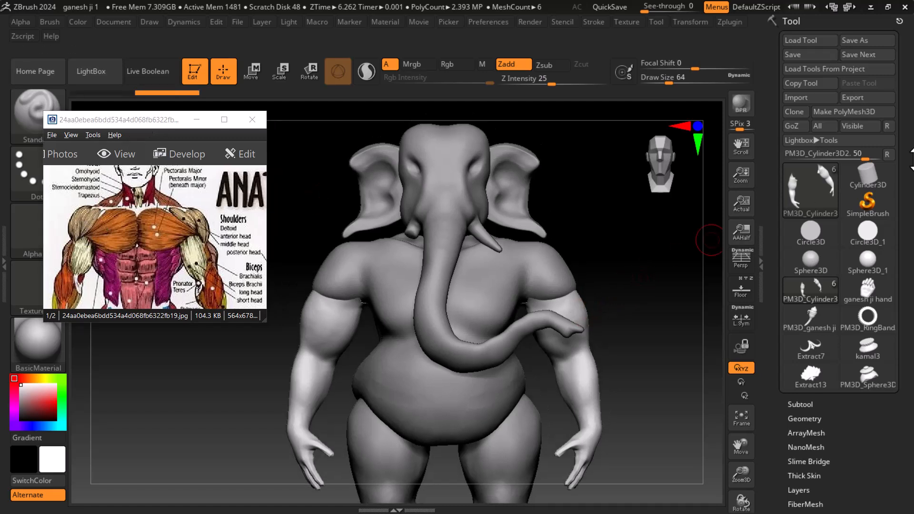
- Make the torso the active subtool and load the compact_UI_brush_materials interface layout
left_click(558, 278, "alt")
left_click_drag(567, 265, 686, 224)
left_click(848, 7)
left_click(853, 7)
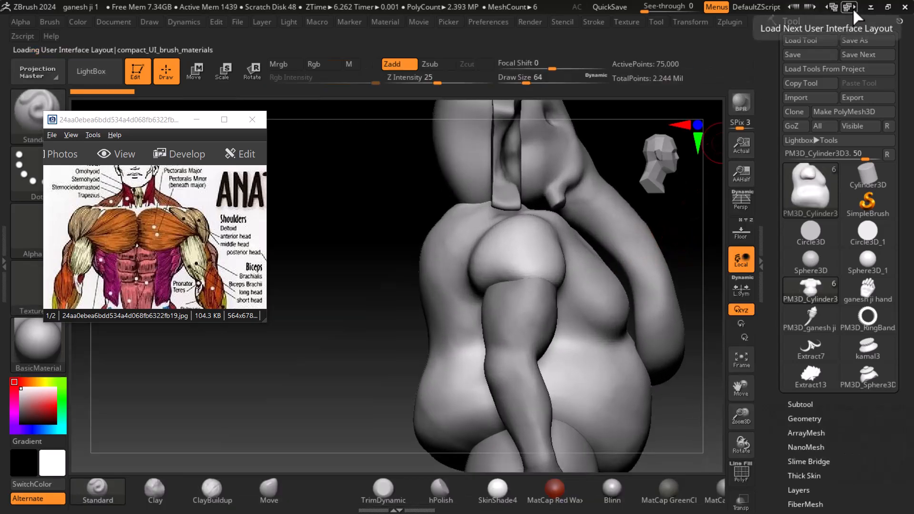
- Reshape the lower edge of the deltoid in side view with an enlarged Move brush at draw size 112
left_click(269, 490)
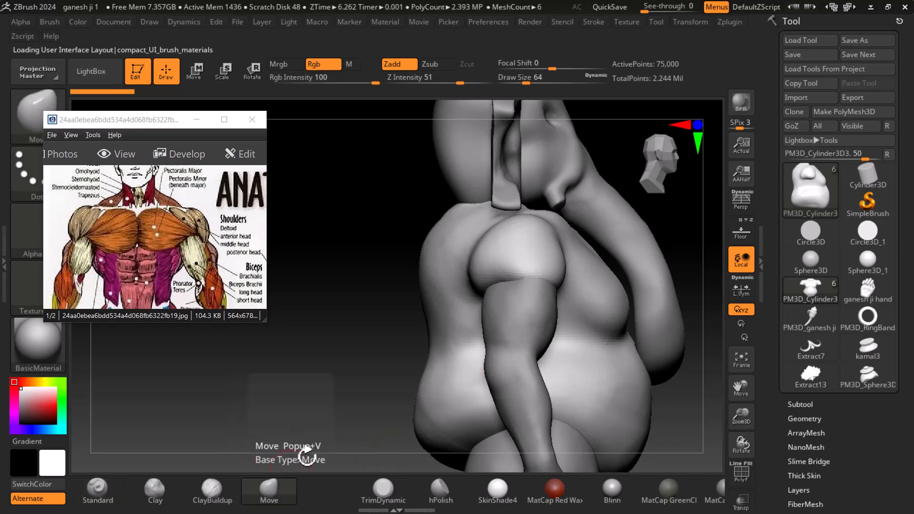
key("]")
key("]")
key("]")
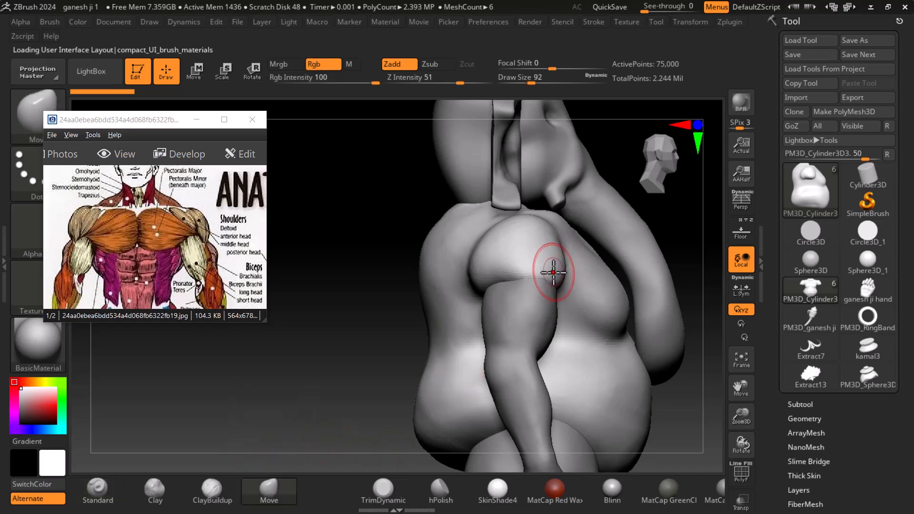
left_click_drag(540, 277, 536, 271)
left_click_drag(481, 285, 488, 277)
left_click_drag(477, 281, 478, 277)
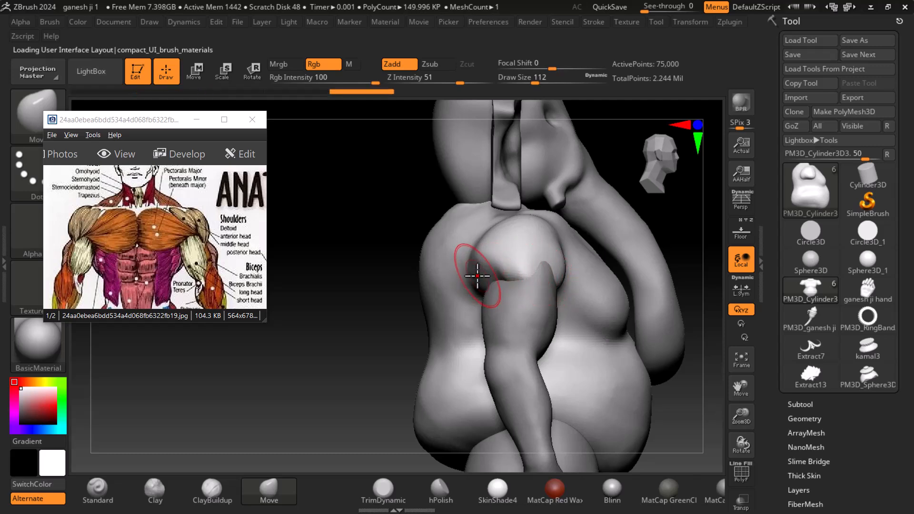
- Refine the shoulder's front and back contour from above with the Move brush, then return to the front view
left_click_drag(712, 217, 699, 328)
mouse_move(705, 381)
left_mouse_down()
mouse_move(688, 351)
mouse_move(679, 381)
mouse_move(674, 358)
mouse_move(562, 308)
left_mouse_up()
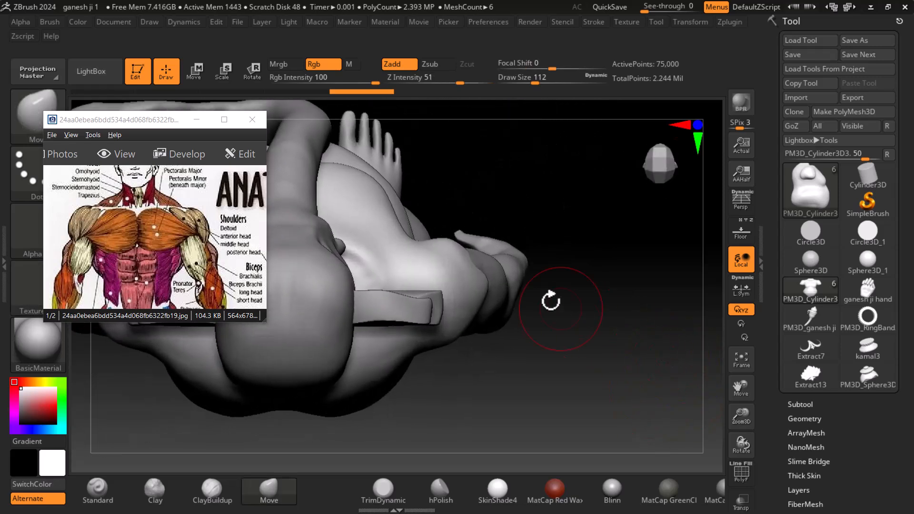
left_click_drag(482, 268, 471, 261)
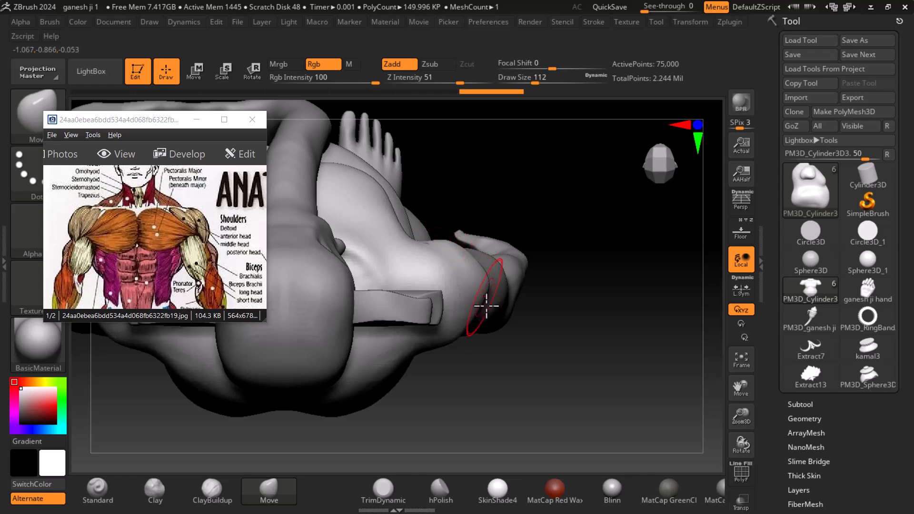
left_click_drag(467, 327, 475, 330)
left_click_drag(648, 317, 570, 314)
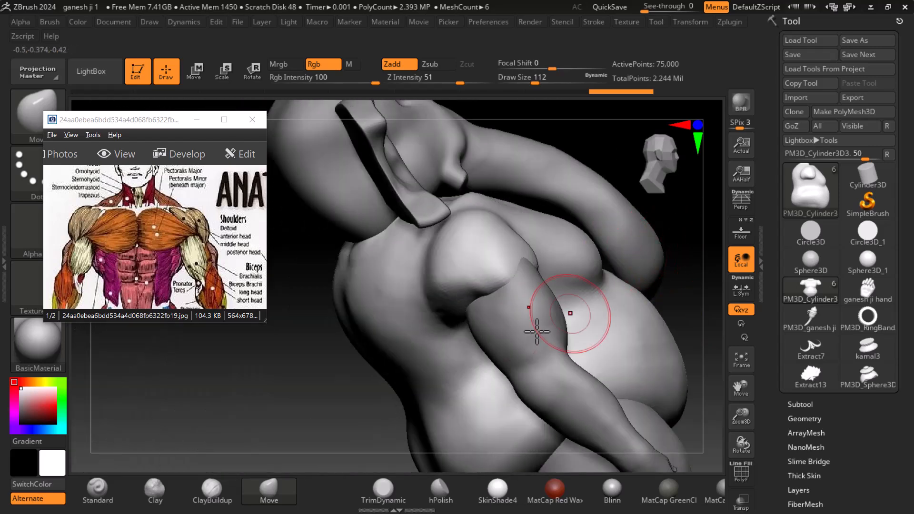
mouse_move(285, 414)
left_mouse_down("shift")
mouse_move(319, 382)
mouse_move(312, 377)
left_mouse_up("shift")
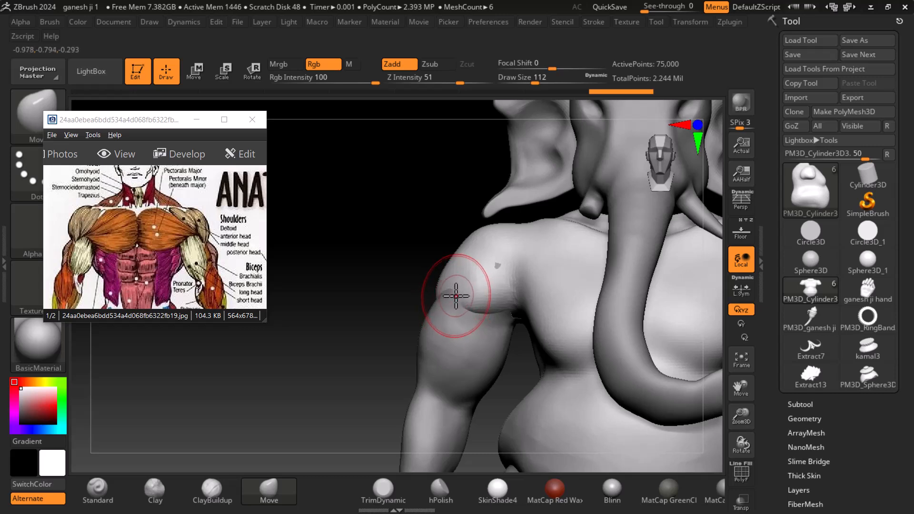
- Make the arms the active subtool and adjust the upper arm's shape below the shoulder with the Move brush
left_click(467, 355, "alt")
left_click_drag(367, 354, 367, 291, "alt")
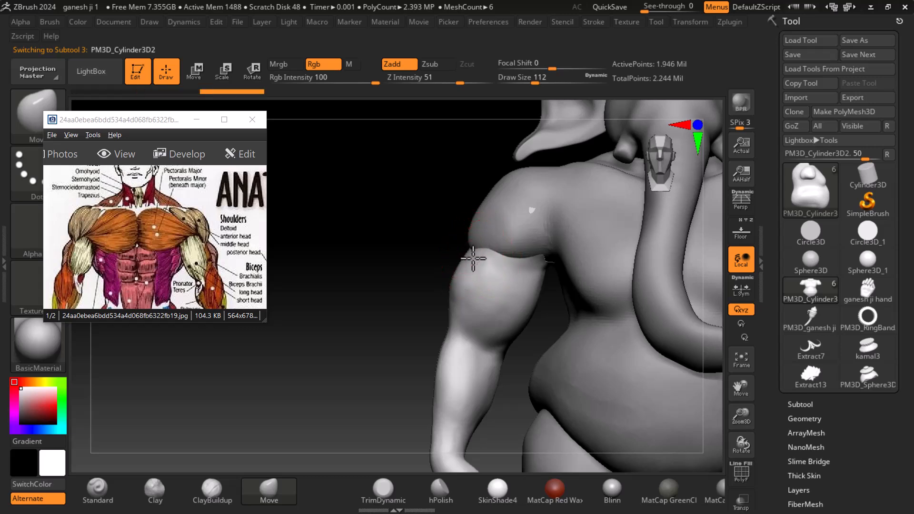
mouse_move(465, 283)
left_mouse_down()
mouse_move(468, 299)
mouse_move(494, 312)
mouse_move(501, 288)
mouse_move(396, 300)
mouse_move(401, 318)
left_mouse_up()
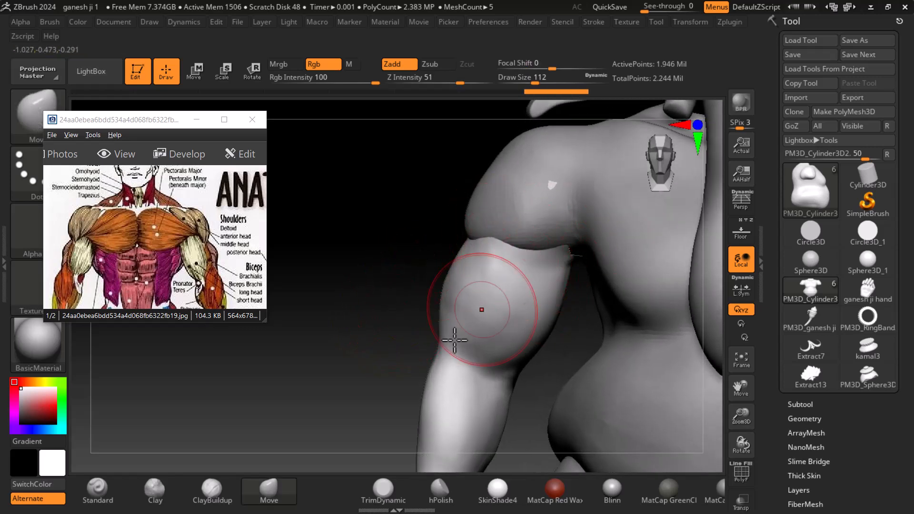
- Carve a groove down the front of the upper arm with the Standard brush at focal shift 51 and draw size 36
left_click(101, 492)
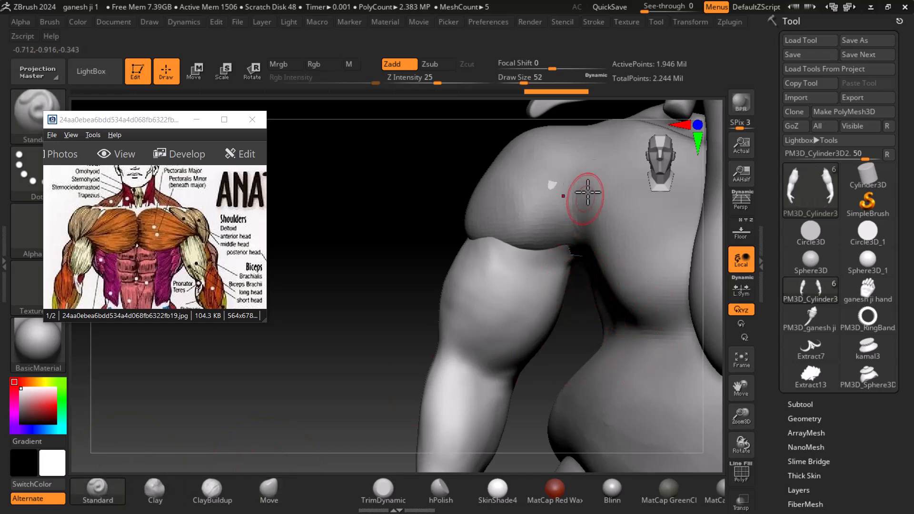
left_click_drag(574, 65, 579, 65)
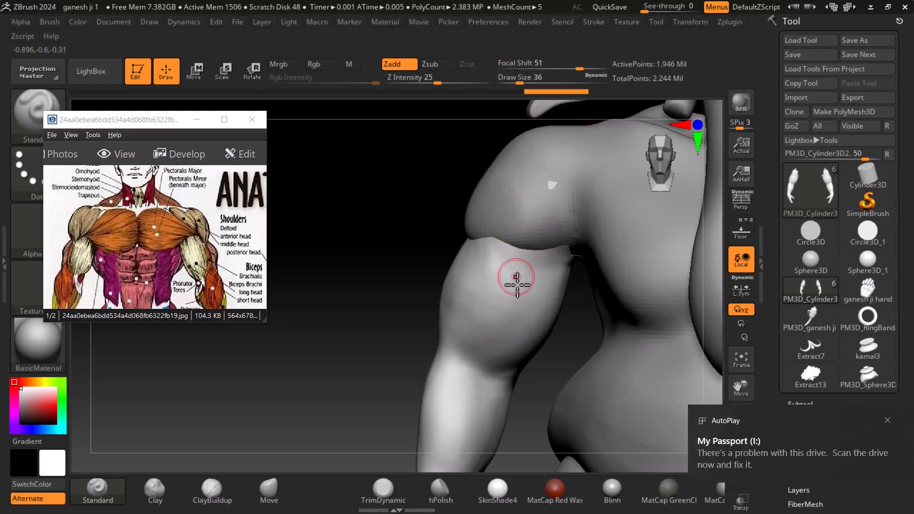
mouse_move(484, 281)
left_mouse_down("alt")
mouse_move(509, 239)
mouse_move(496, 261)
mouse_move(512, 249)
mouse_move(464, 281)
left_mouse_up("alt")
left_click_drag(381, 236, 409, 246)
left_click_drag(508, 263, 469, 283, "alt")
left_click_drag(381, 257, 410, 254)
mouse_move(510, 244)
left_mouse_down("alt")
mouse_move(466, 293)
mouse_move(462, 329)
left_mouse_up("alt")
left_click_drag(485, 256, 453, 313, "alt")
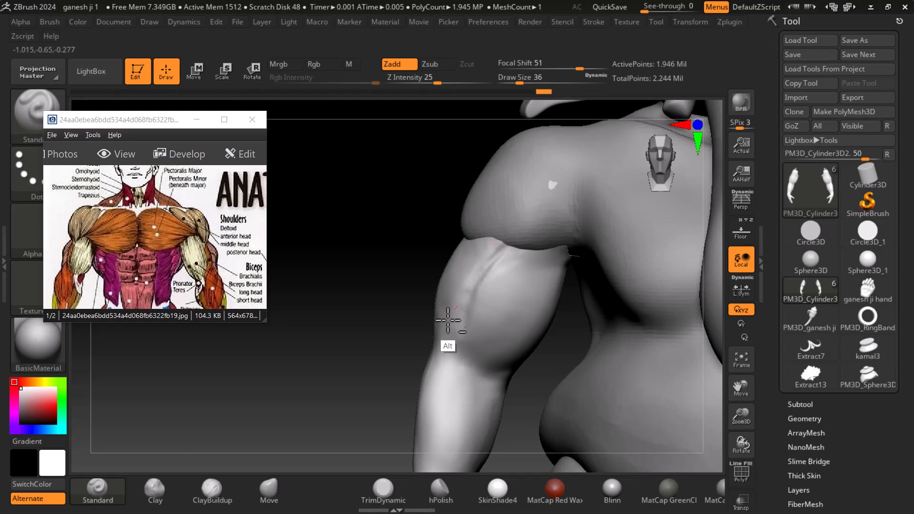
- Bring the chart's back-view muscles into sight and carve the triceps separation into the back of the upper arm
mouse_move(402, 265)
left_mouse_down()
mouse_move(408, 280)
mouse_move(476, 261)
mouse_move(439, 293)
mouse_move(423, 329)
left_mouse_up()
mouse_move(378, 254)
left_mouse_down()
mouse_move(555, 249)
mouse_move(577, 282)
mouse_move(593, 257)
mouse_move(461, 318)
left_mouse_up()
left_click_drag(217, 278, 52, 260)
left_click_drag(151, 240, 177, 213)
left_click_drag(177, 257, 181, 228)
left_click(562, 262)
left_click_drag(453, 293, 437, 253, "alt")
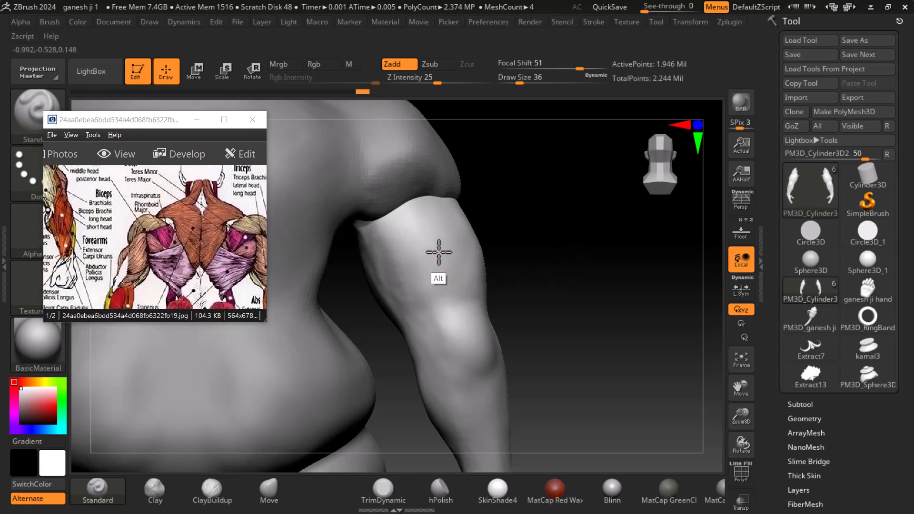
left_click_drag(584, 284, 502, 285)
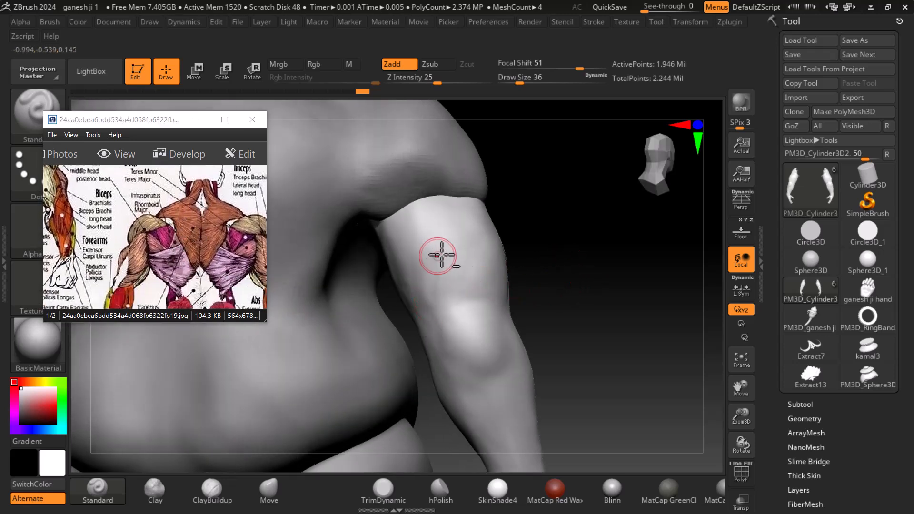
- Build up the triceps heads with ClayBuildup strokes at Z Intensity 1 and draw size 48, following the back-view reference
left_click_drag(585, 253, 330, 205)
left_click_drag(572, 292, 603, 289)
left_click_drag(191, 249, 171, 265)
left_click_drag(536, 307, 533, 327)
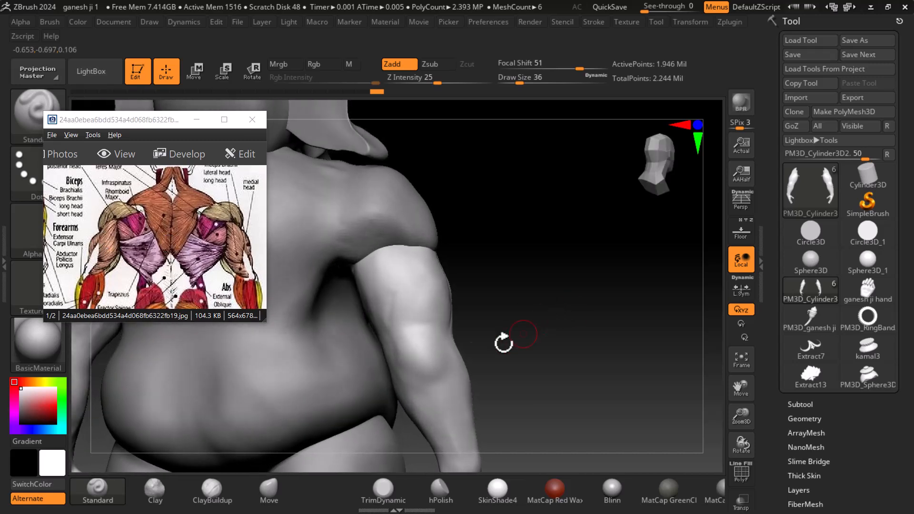
left_click(222, 491)
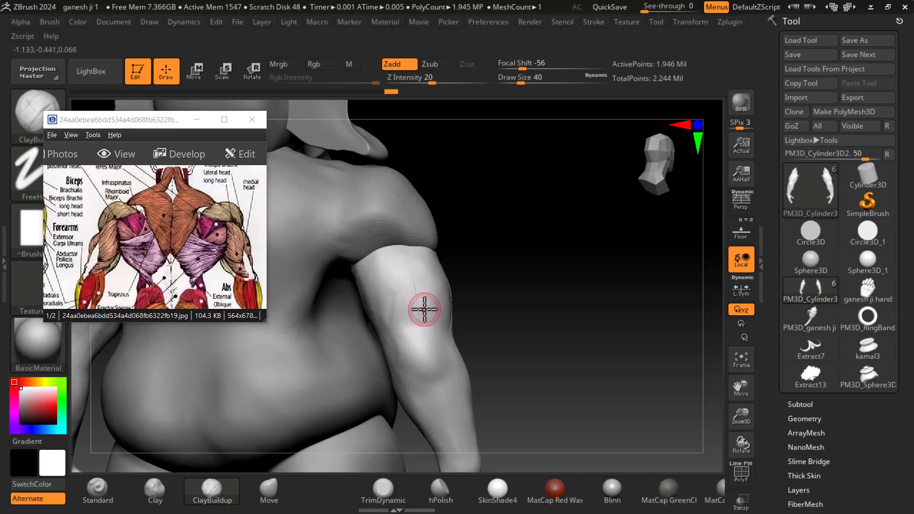
left_click_drag(431, 77, 388, 78)
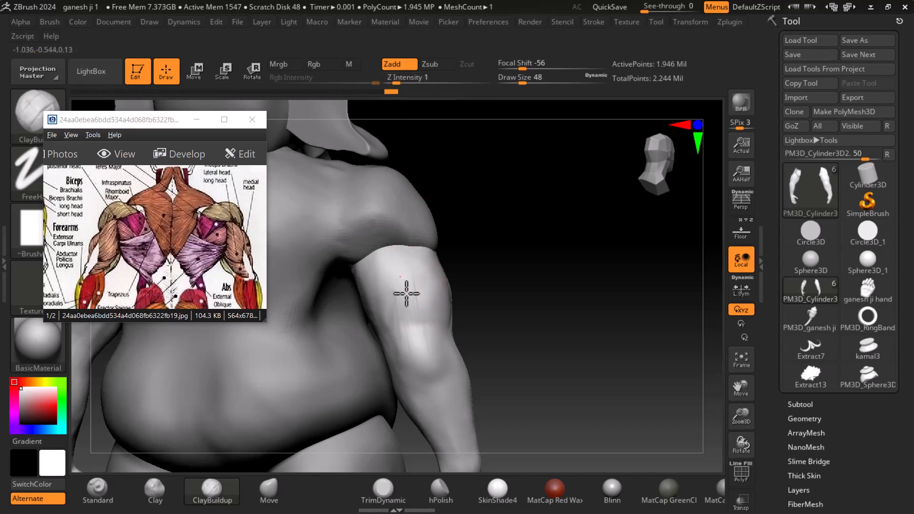
left_click_drag(420, 347, 403, 275)
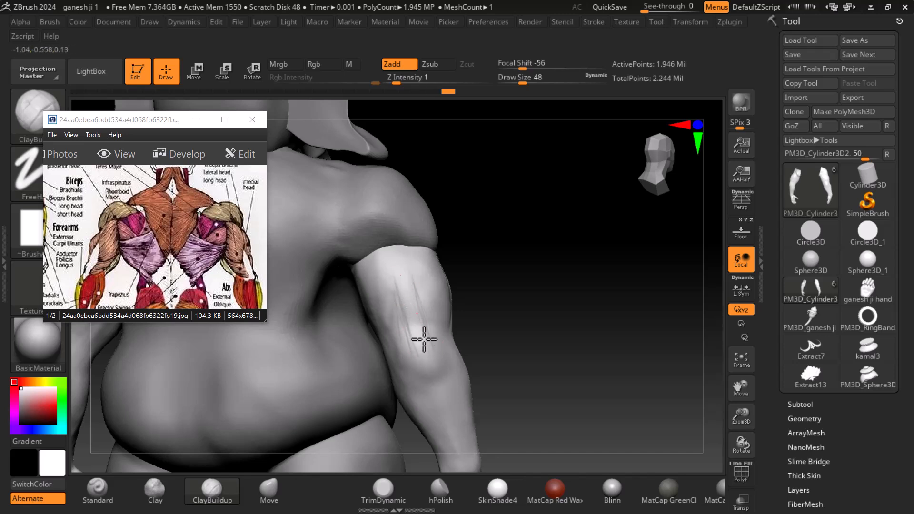
left_click_drag(415, 359, 418, 279)
left_click_drag(434, 316, 400, 278)
- Add ClayBuildup strokes along the outer side of the upper arm below the deltoid
left_click_drag(550, 282, 459, 285)
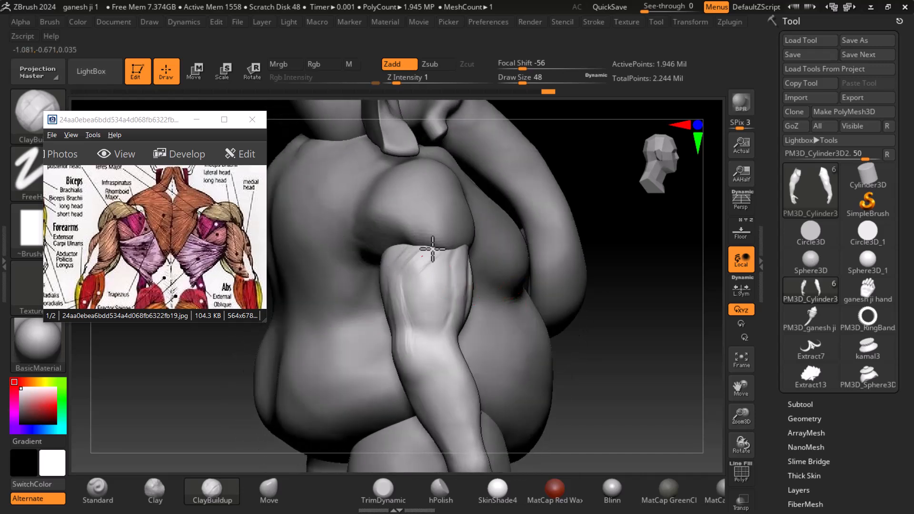
left_click_drag(436, 283, 423, 307)
left_click_drag(684, 293, 625, 293)
left_click_drag(376, 290, 348, 242, "shift")
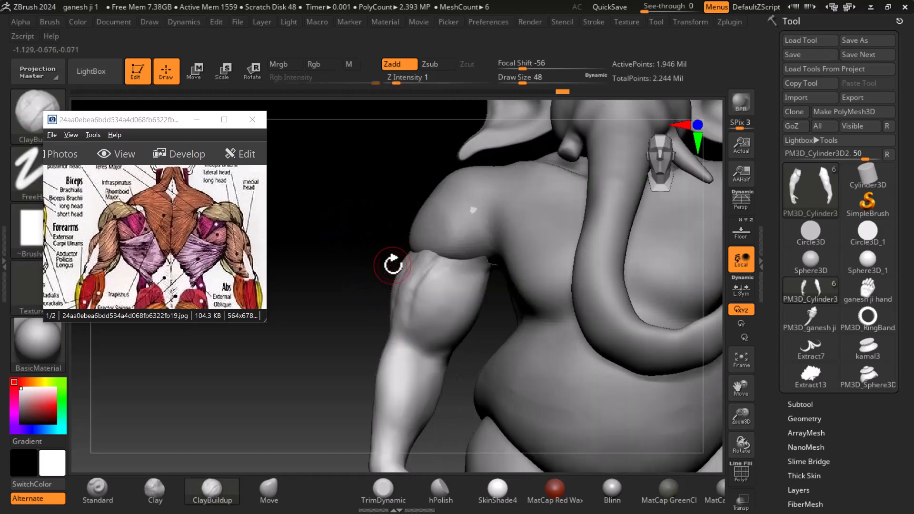
- Bring the chart's front torso back into sight and carve the biceps muscle separations with subtractive ClayBuildup strokes
left_click_drag(105, 262, 286, 260)
left_click_drag(197, 169, 196, 240)
left_click_drag(357, 269, 380, 270)
left_click_drag(348, 303, 368, 300)
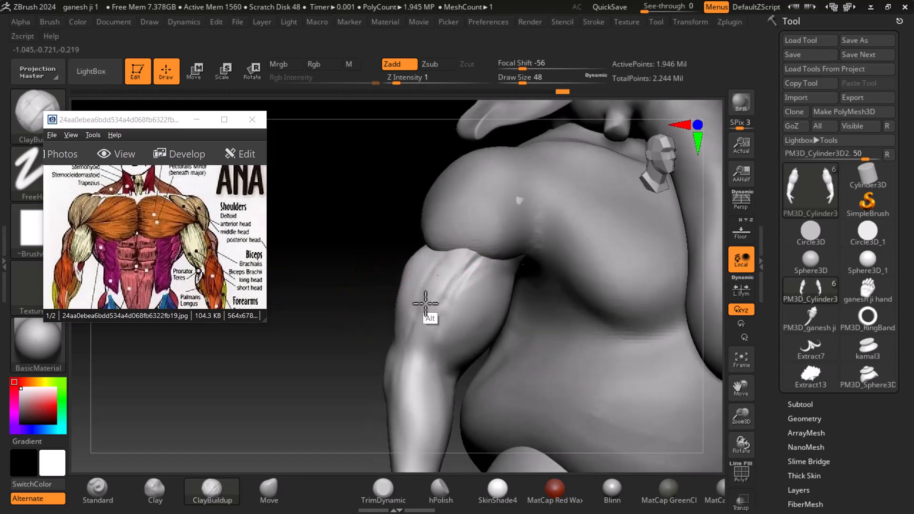
left_click_drag(446, 261, 417, 305, "alt")
left_click_drag(458, 281, 419, 339, "alt")
left_click_drag(452, 300, 448, 313, "alt")
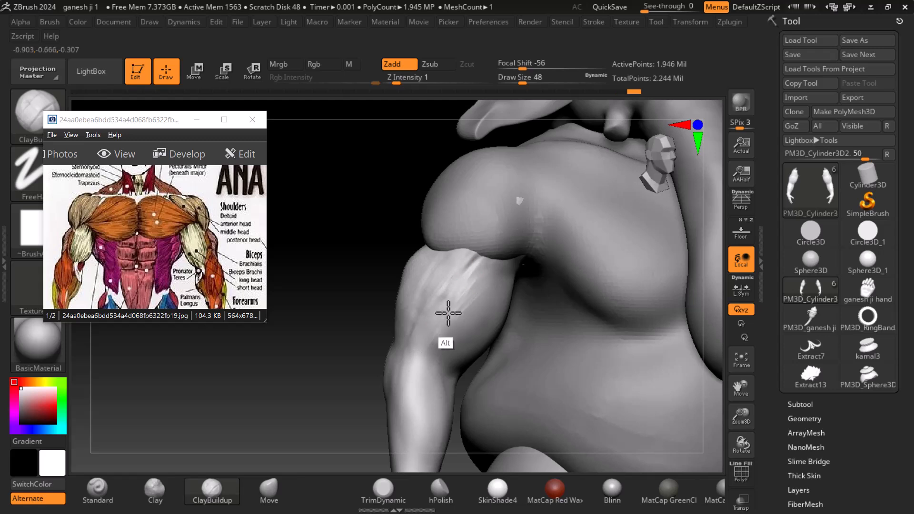
left_click_drag(307, 225, 327, 227)
mouse_move(471, 290)
left_mouse_down("alt")
mouse_move(459, 296)
mouse_move(471, 274)
mouse_move(464, 300)
mouse_move(439, 330)
left_mouse_up("alt")
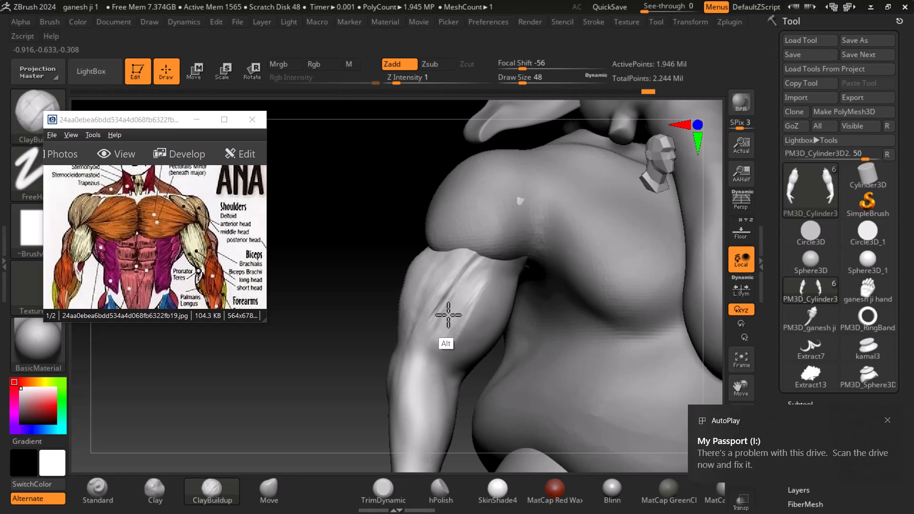
mouse_move(469, 259)
left_mouse_down("alt")
mouse_move(432, 309)
mouse_move(452, 279)
mouse_move(450, 306)
mouse_move(432, 296)
left_mouse_up("alt")
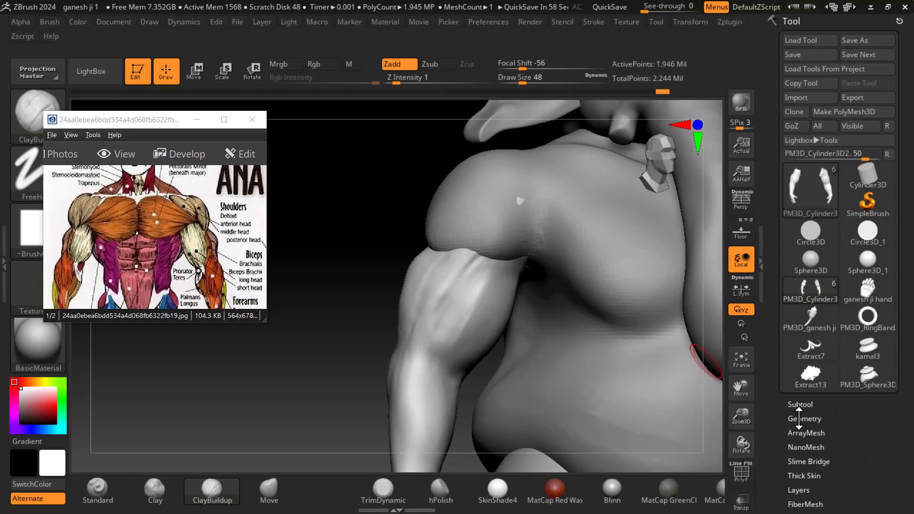
- Lower the arms subtool to subdivision level 2
left_click_drag(800, 422, 799, 419)
left_click(800, 416)
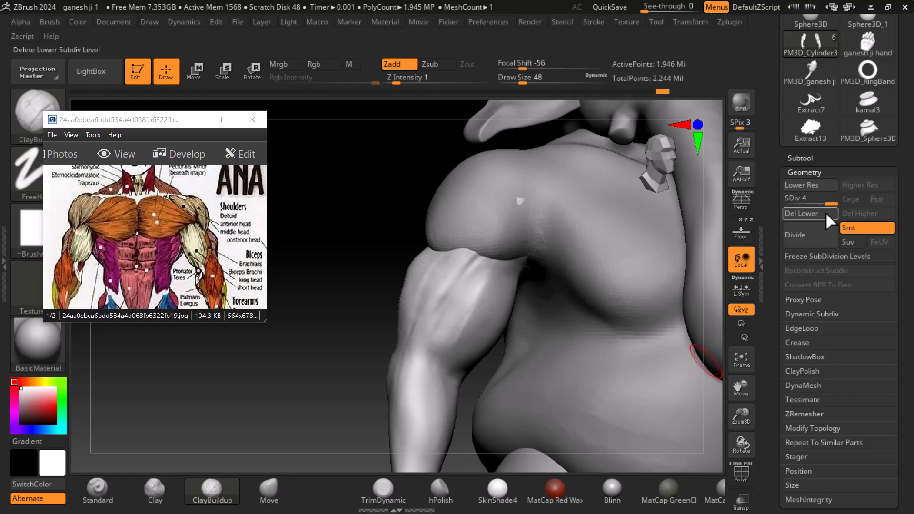
left_click_drag(348, 249, 343, 249)
key("shift+d")
key("shift+d")
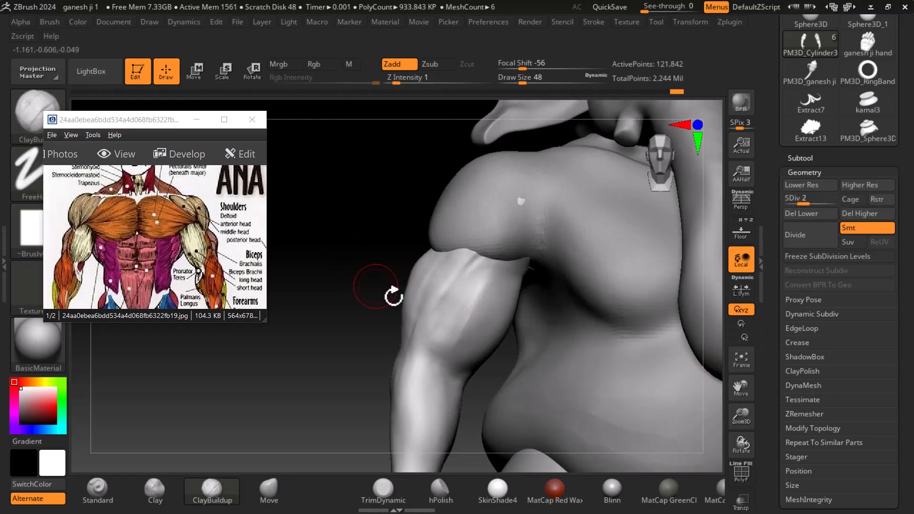
- Smooth the front of the upper arm and rework its biceps fibres with ClayBuildup strokes at the lower subdivision level
key("shift")
left_click_drag(359, 275, 347, 286)
key("alt")
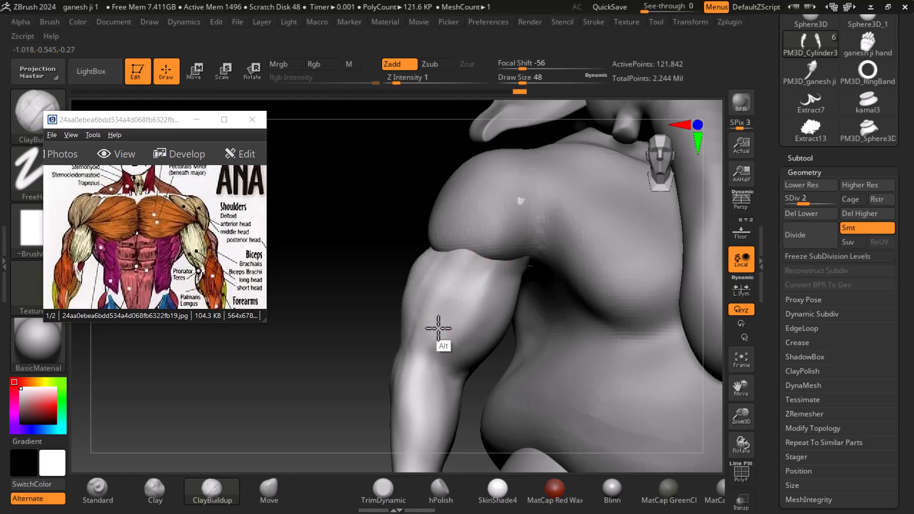
left_click_drag(380, 335, 496, 327)
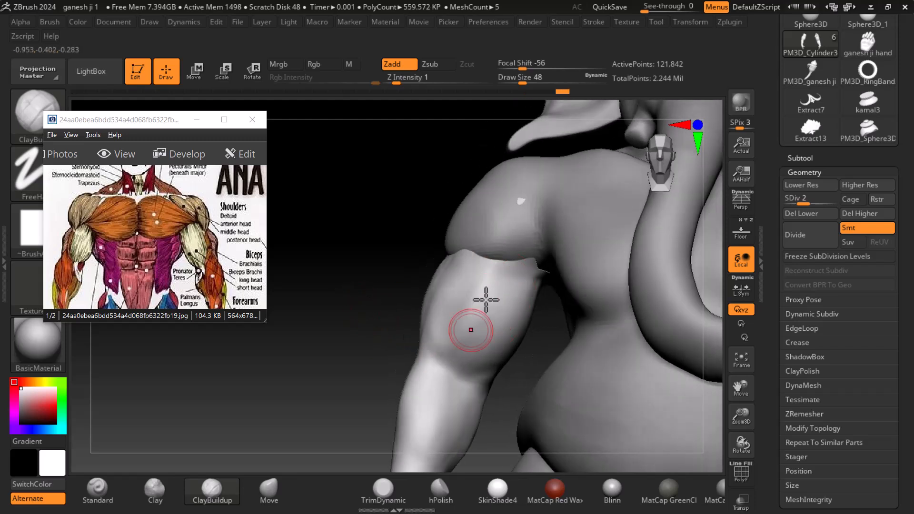
left_click_drag(511, 283, 510, 271)
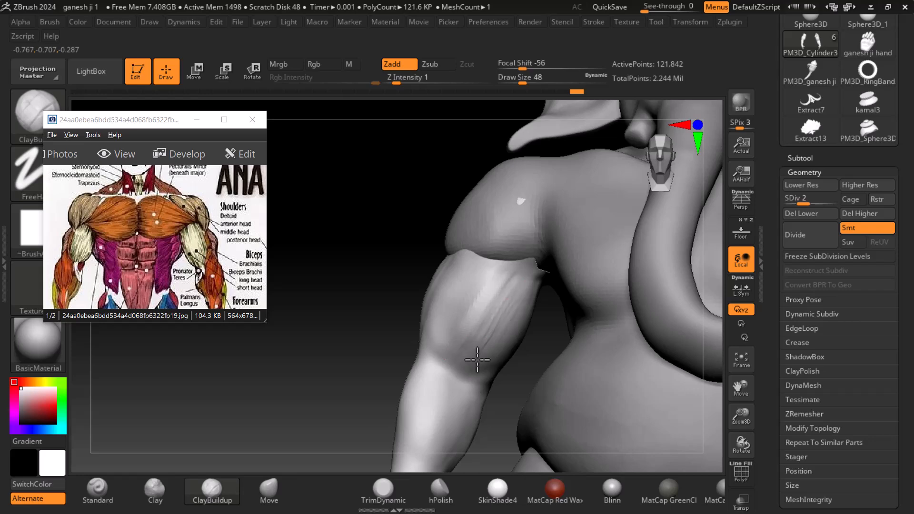
mouse_move(390, 328)
left_mouse_down()
mouse_move(363, 304)
mouse_move(408, 287)
mouse_move(395, 324)
left_mouse_up()
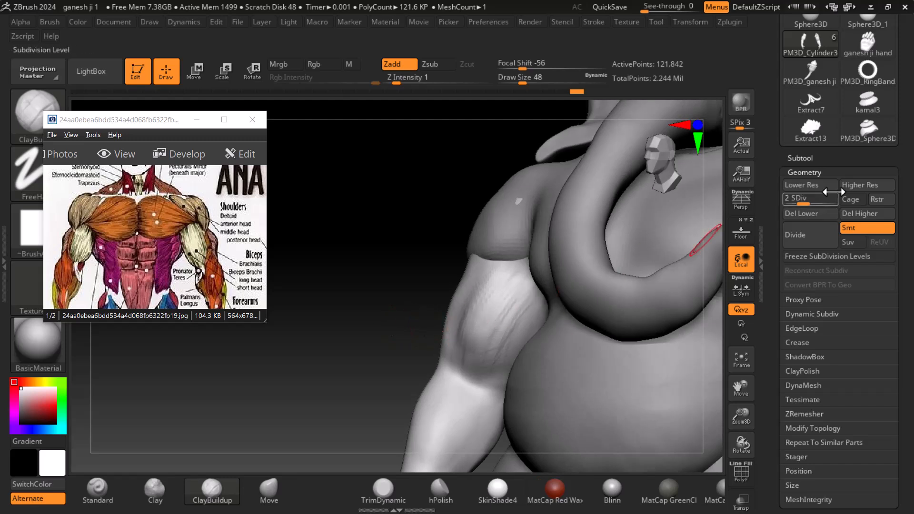
- Isolate the arms subtool and smooth the biceps and front of the upper arm, touching up its outer edge below the shoulder
left_click(800, 158)
left_click(802, 131, "shift")
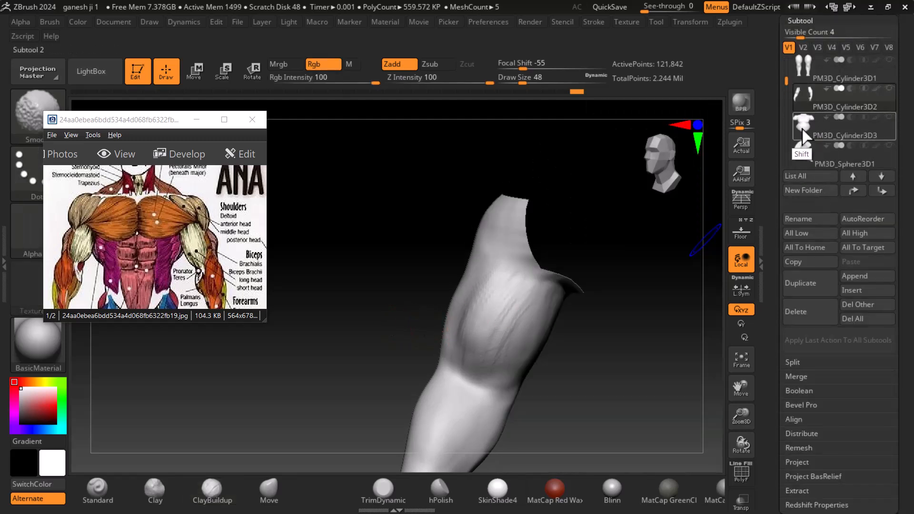
left_click_drag(595, 332, 562, 331)
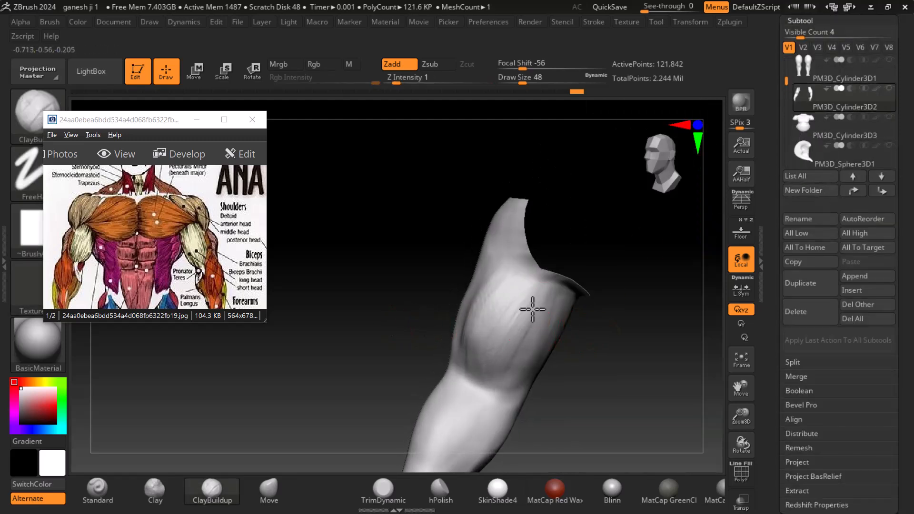
left_click_drag(574, 367, 630, 383)
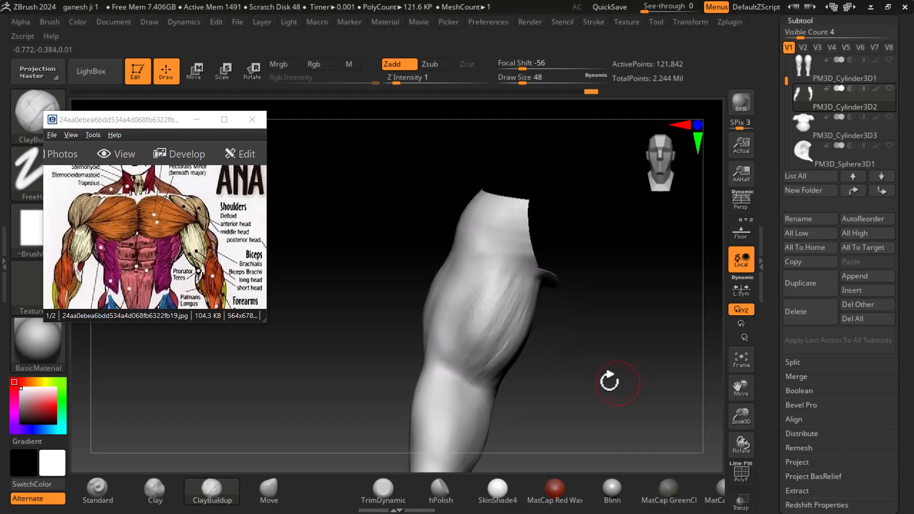
key("shift")
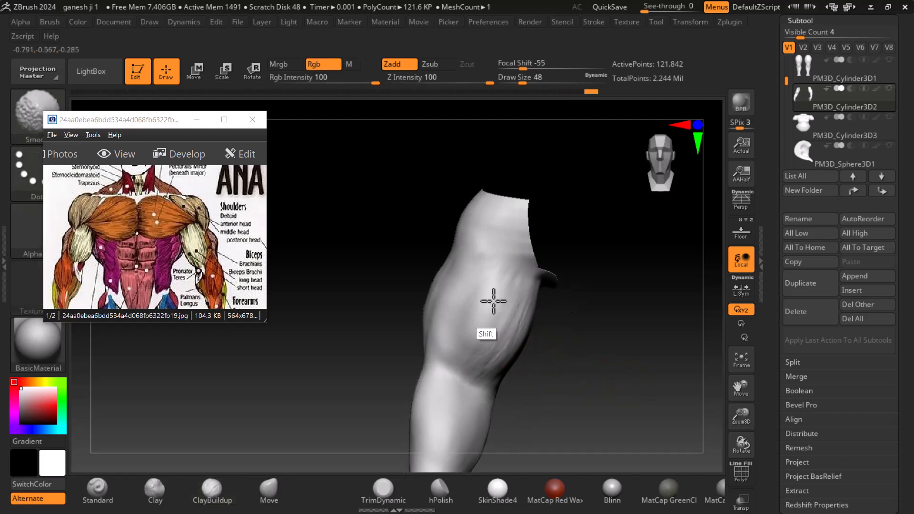
left_click_drag(568, 363, 590, 378)
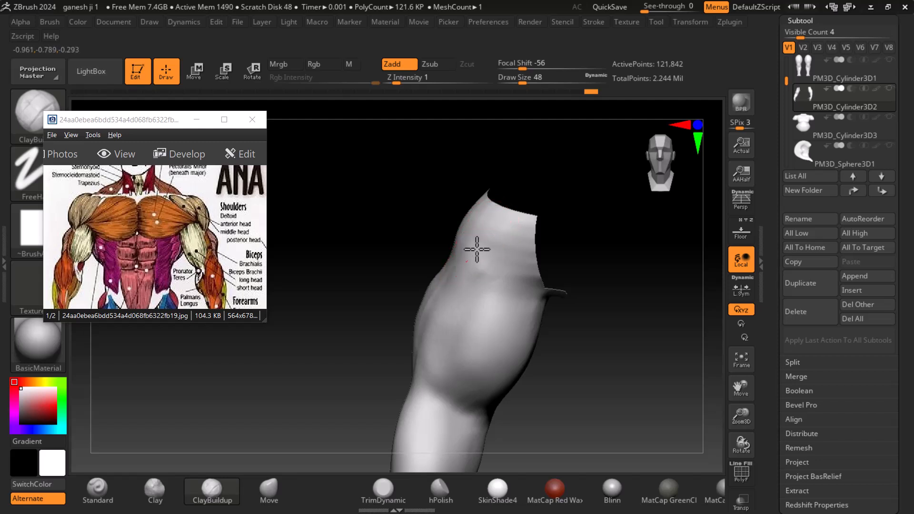
left_click_drag(463, 260, 468, 259)
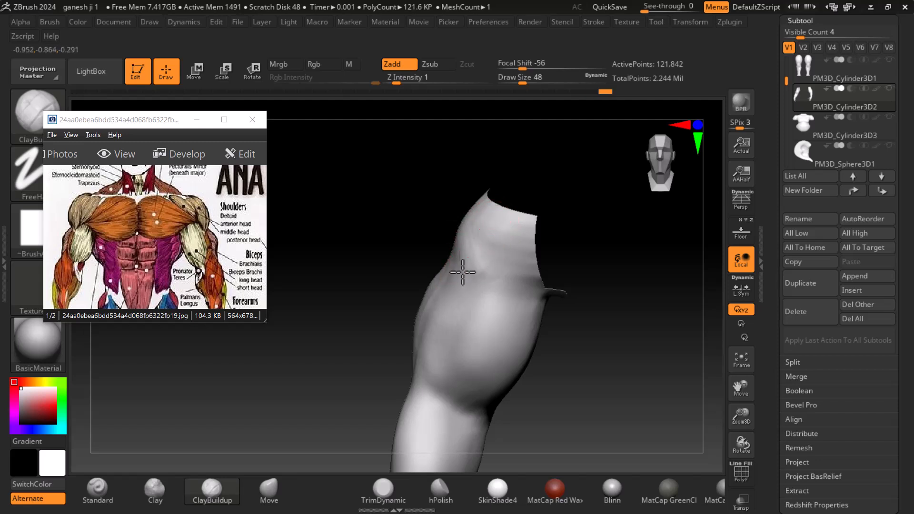
- Bring the chart's back torso into sight and sculpt the triceps fibres on the back of the upper arm with ClayBuildup strokes
left_click_drag(618, 362, 671, 357)
left_click_drag(193, 274, 171, 221)
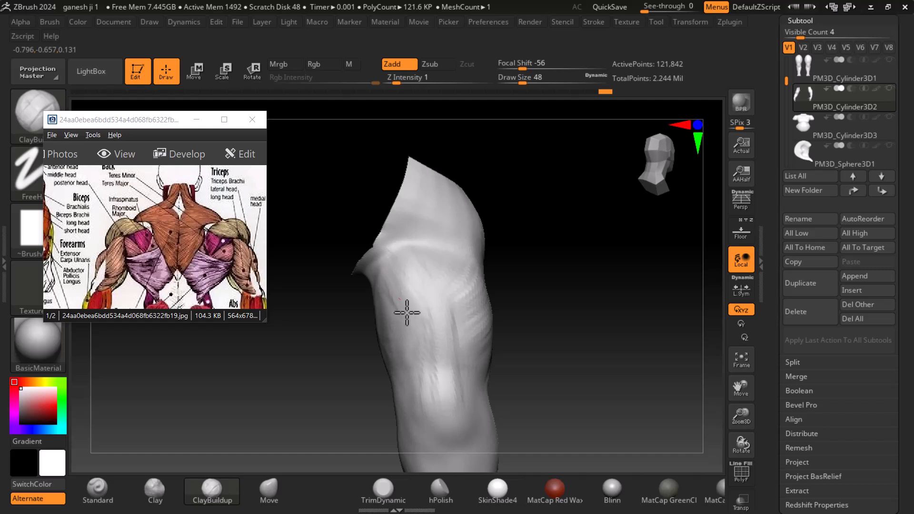
mouse_move(643, 265)
left_mouse_down()
mouse_move(381, 302)
mouse_move(387, 320)
left_mouse_up()
left_click_drag(405, 371, 367, 328)
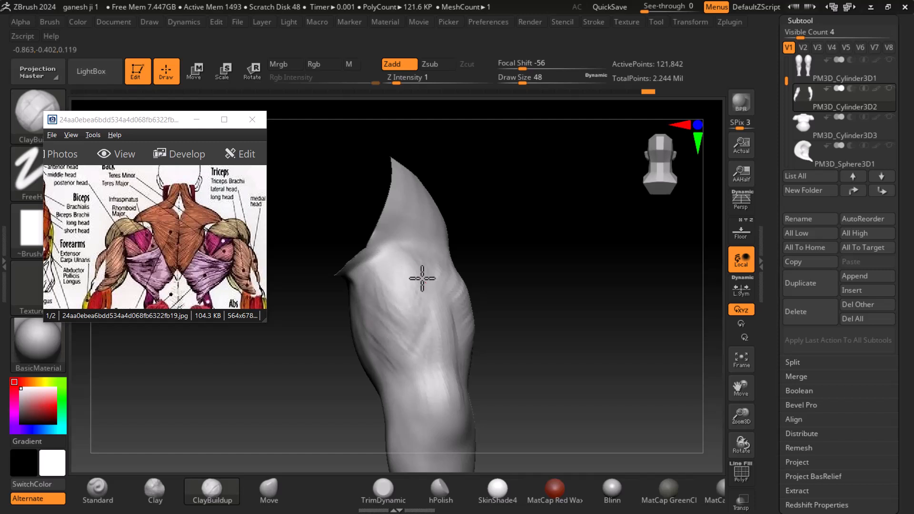
left_click_drag(626, 306, 487, 303)
left_click_drag(391, 260, 380, 274)
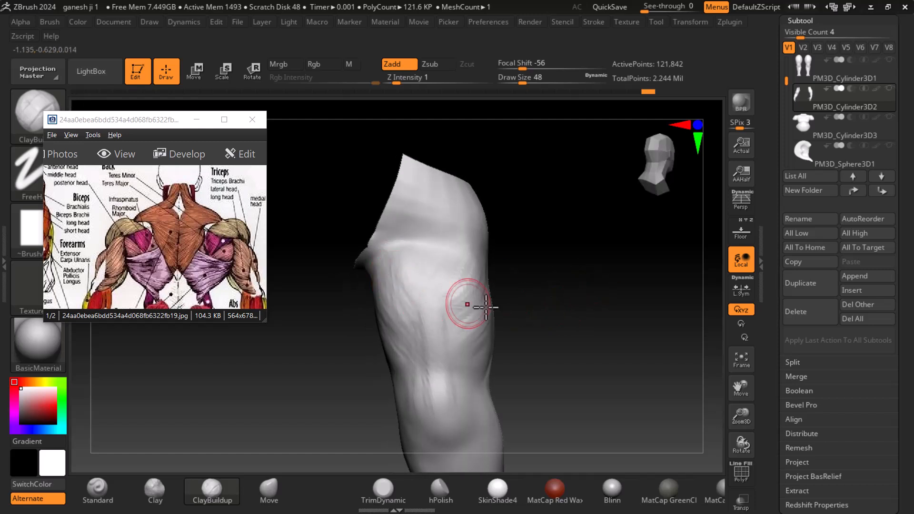
- Define the upper part of the triceps heads with further ClayBuildup strokes on the isolated arm
left_click_drag(578, 320, 616, 325)
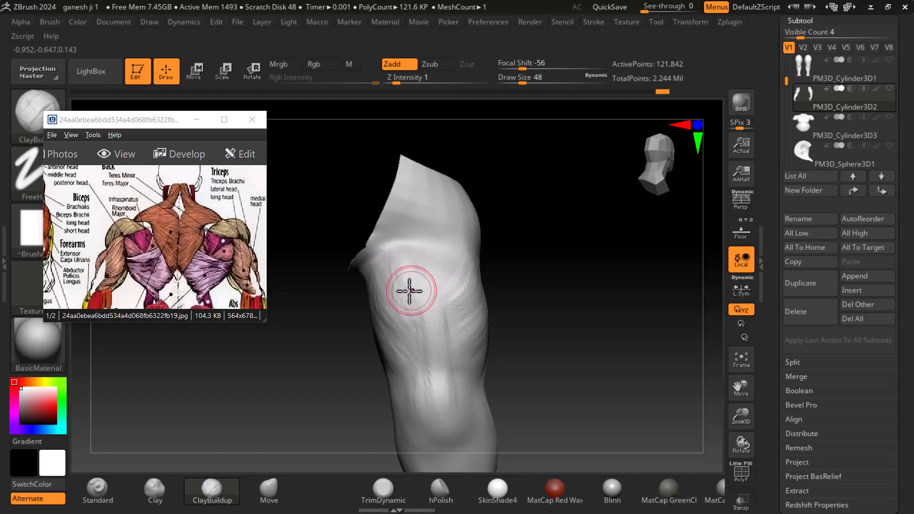
left_click_drag(566, 305, 521, 318)
left_click_drag(432, 252, 439, 265)
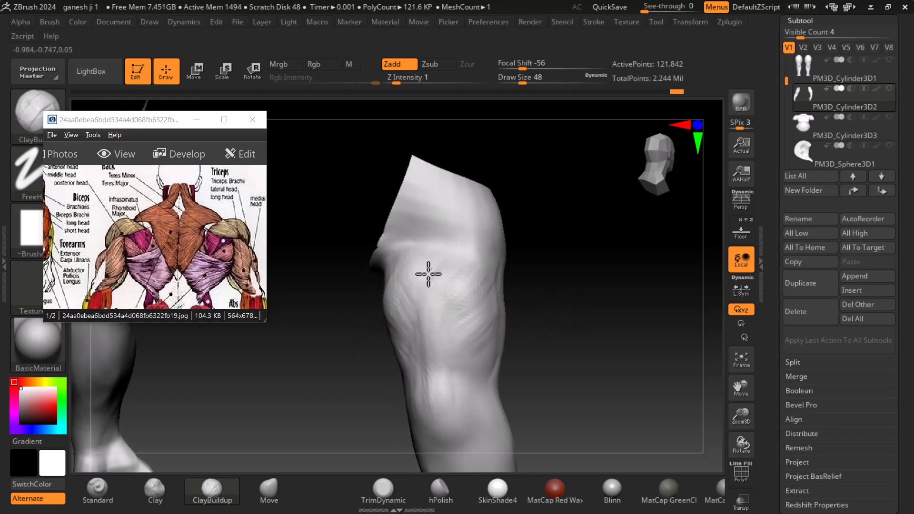
left_click_drag(506, 239, 616, 257)
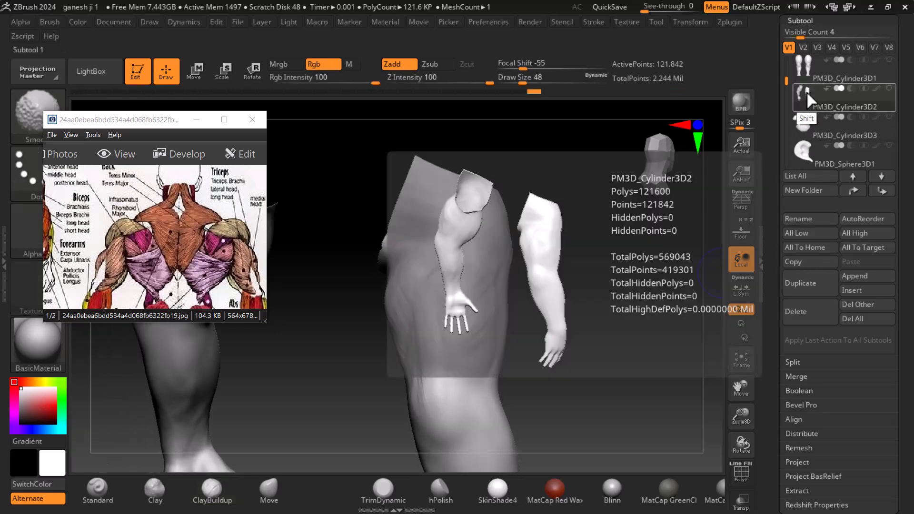
- Show all subtools again, then deepen and smooth the triceps separations on the back of the upper arm
left_click(807, 99, "shift")
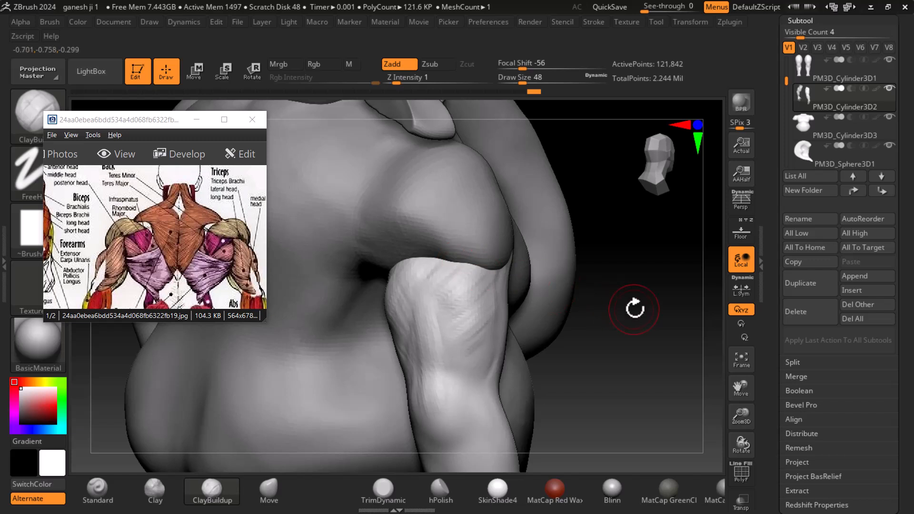
left_click_drag(635, 308, 638, 310)
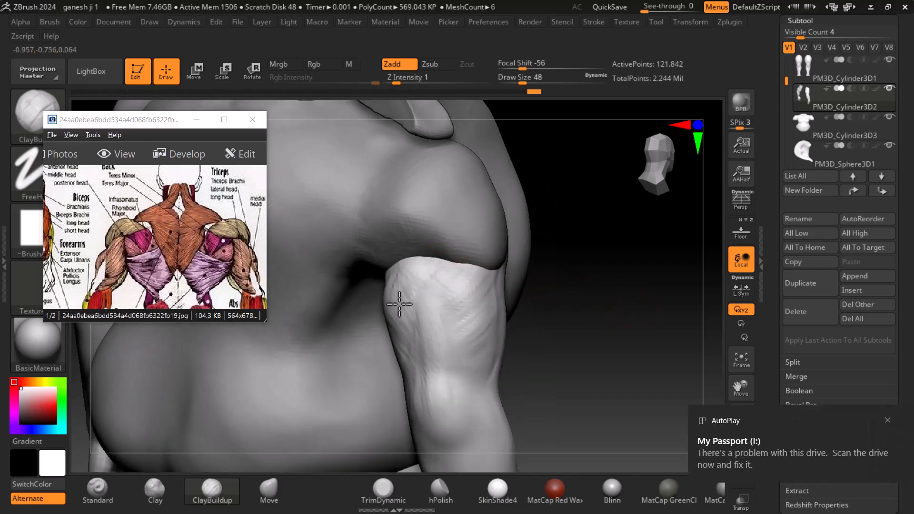
left_click_drag(590, 318, 640, 320)
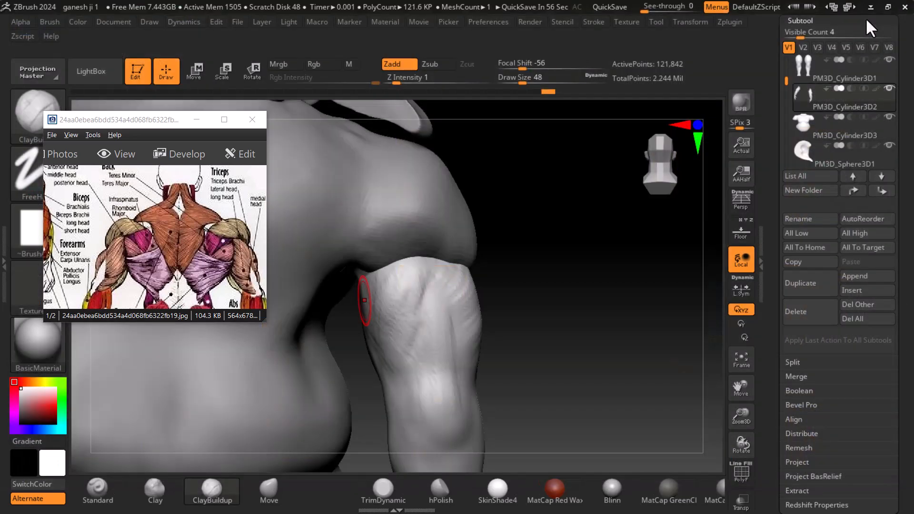
mouse_move(614, 314)
left_mouse_down()
mouse_move(567, 329)
mouse_move(657, 313)
left_mouse_up()
left_click_drag(423, 314, 371, 303, "shift")
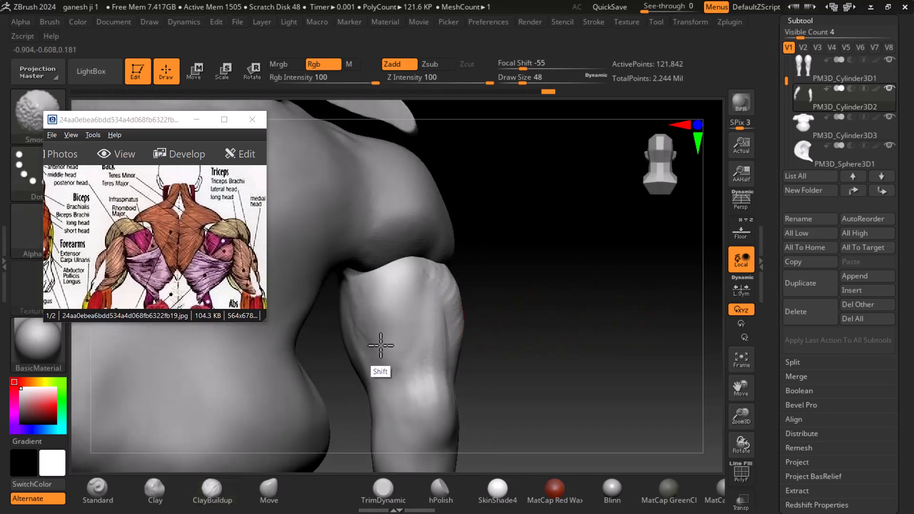
- Set the Smooth brush's Z Intensity to 49 and add ClayBuildup strokes to the outer side of the upper arm, following the chart
left_click(472, 81, "shift")
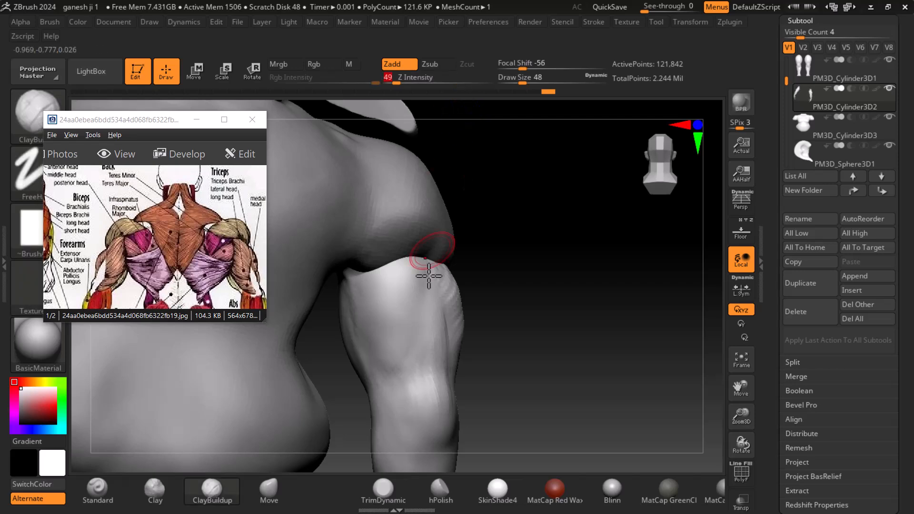
mouse_move(532, 310)
left_mouse_down()
mouse_move(438, 295)
mouse_move(495, 320)
left_mouse_up()
left_click_drag(229, 377, 247, 387)
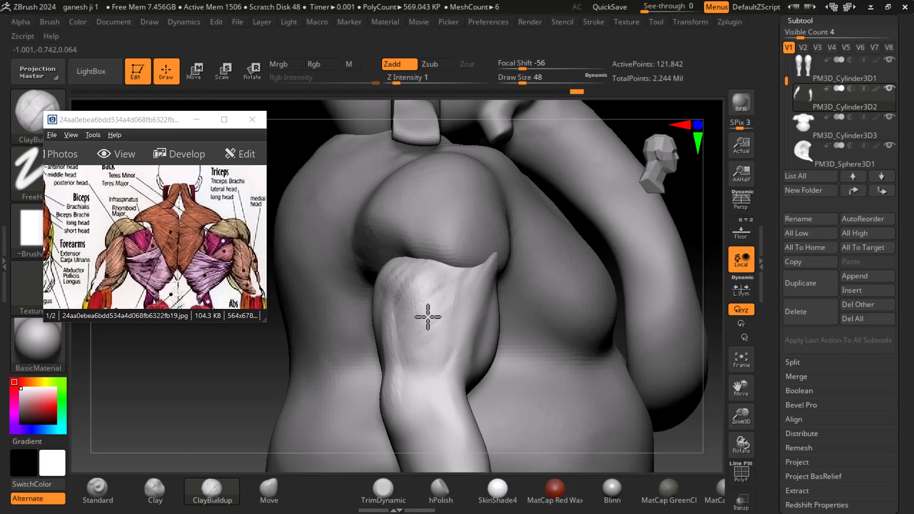
left_click_drag(175, 297, 198, 245)
left_click_drag(704, 416, 577, 381)
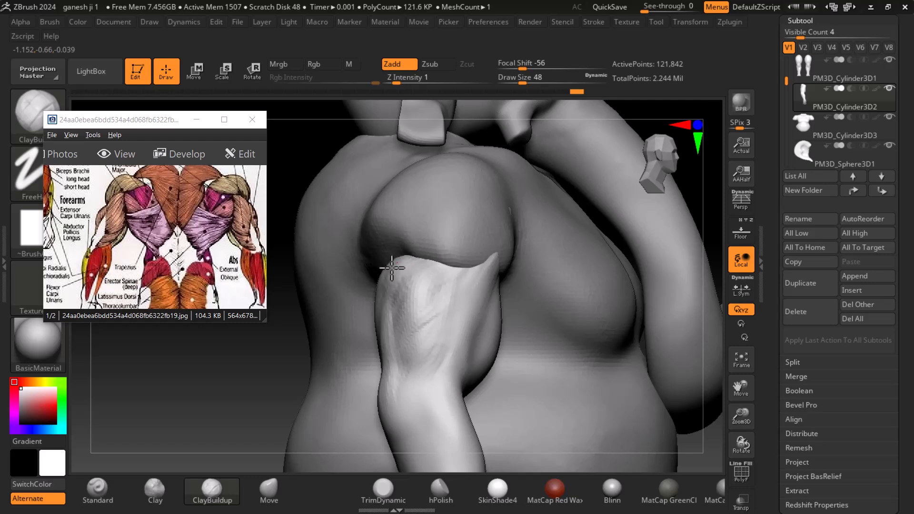
- Smooth the outer side and back of the upper arm, lowering the Smooth brush's Z Intensity to 39
key("shift")
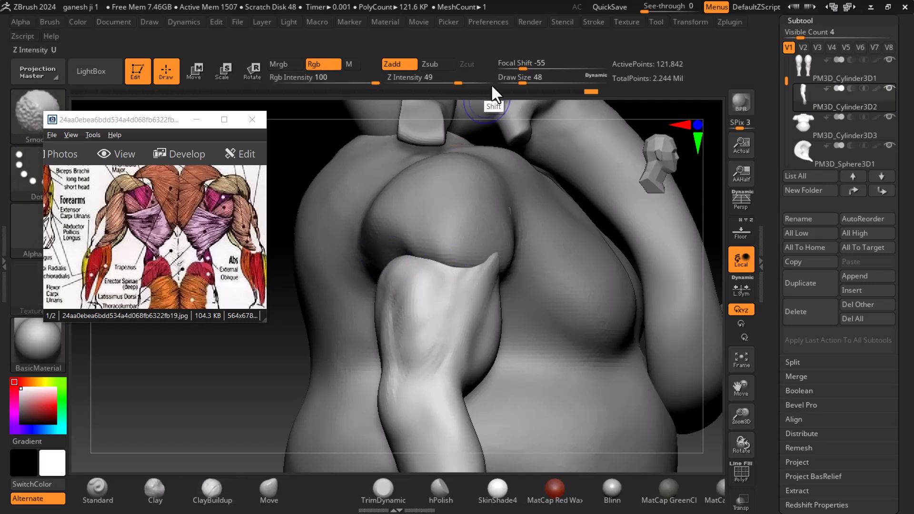
left_click_drag(271, 406, 472, 347)
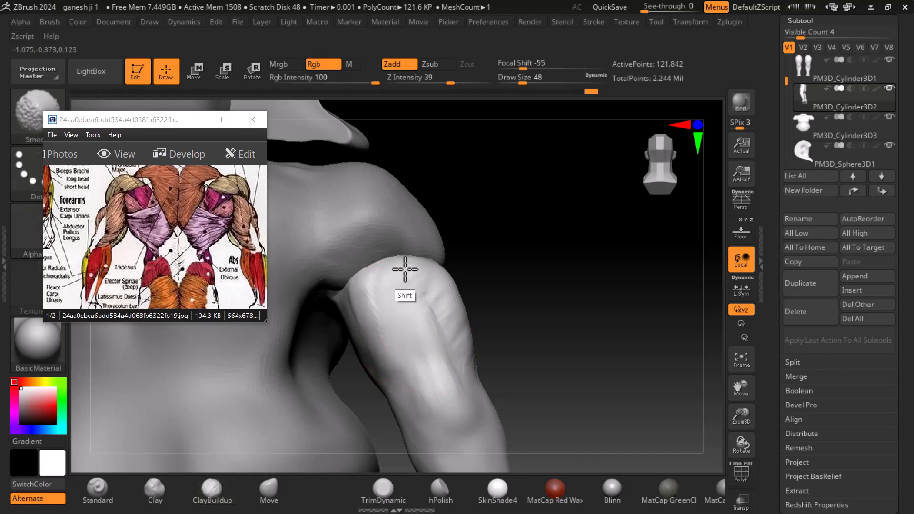
left_click_drag(484, 398, 602, 365)
- Shift the chart's back view downward and sculpt the lower triceps above the elbow with ClayBuildup strokes
left_click_drag(158, 284, 158, 271)
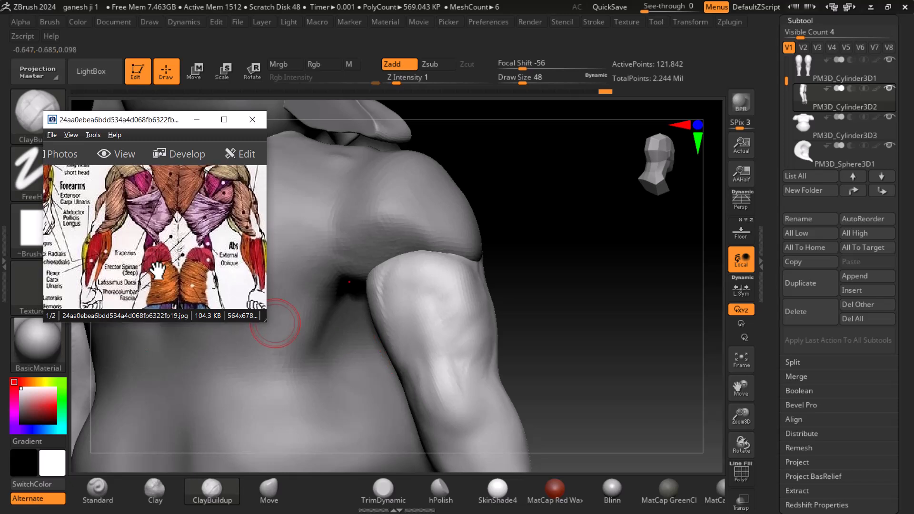
left_click(502, 418)
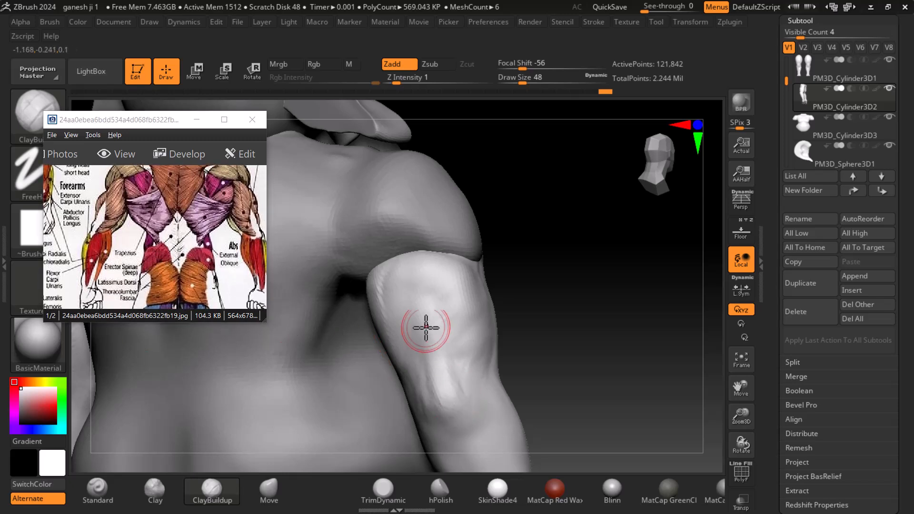
left_click_drag(435, 373, 422, 319)
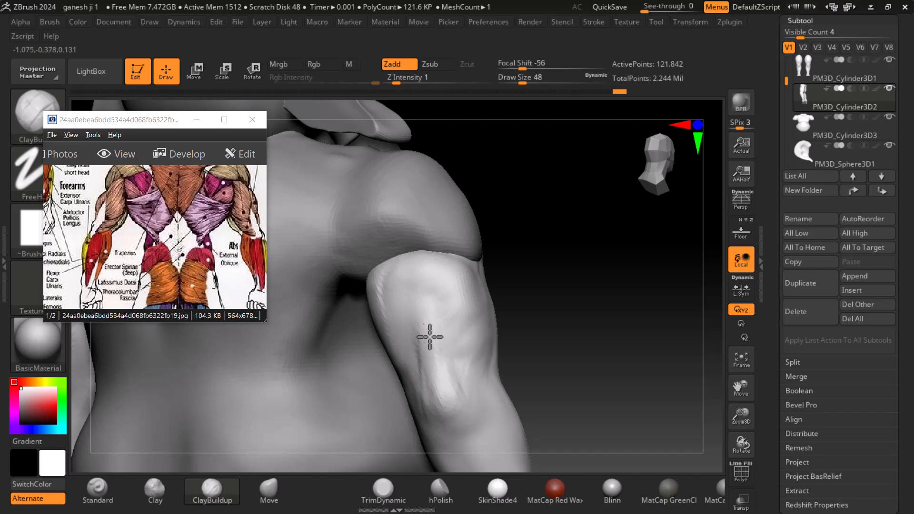
left_click_drag(442, 366, 432, 351)
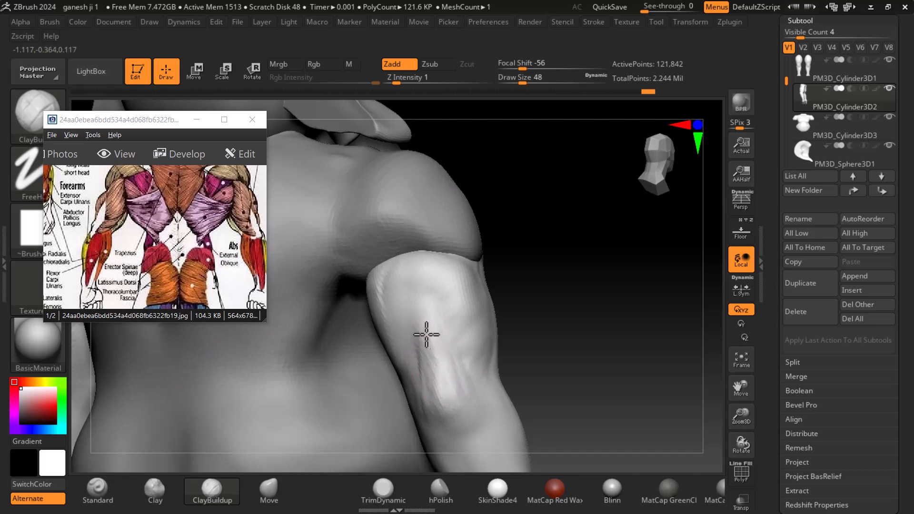
- Bring the chart's rear left arm into sight and define the outer triceps and elbow transition with ClayBuildup strokes
left_click_drag(136, 243, 208, 243)
left_click_drag(597, 338, 521, 336)
left_click_drag(474, 311, 452, 327)
left_click_drag(464, 292, 457, 282)
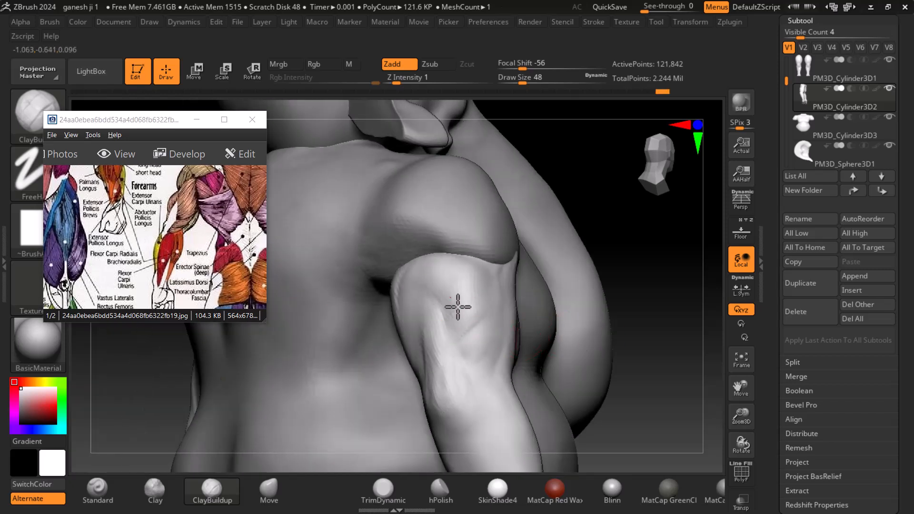
left_click_drag(484, 336, 479, 382)
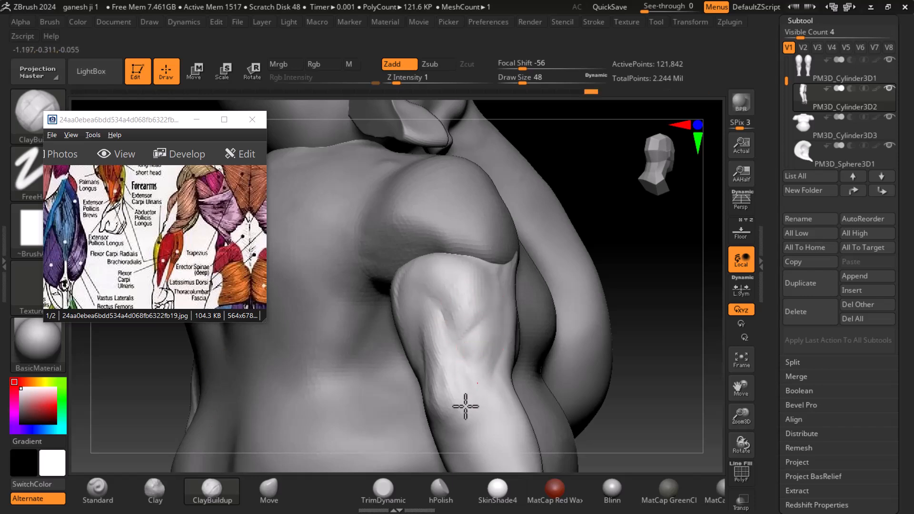
- Switch to the torso subtool PM3D_Cylinder3D3 and sculpt the rear deltoid with ClayBuildup strokes, using the chart's rear shoulder as reference
left_click_drag(688, 374, 535, 383)
left_click_drag(411, 329, 429, 323, "shift")
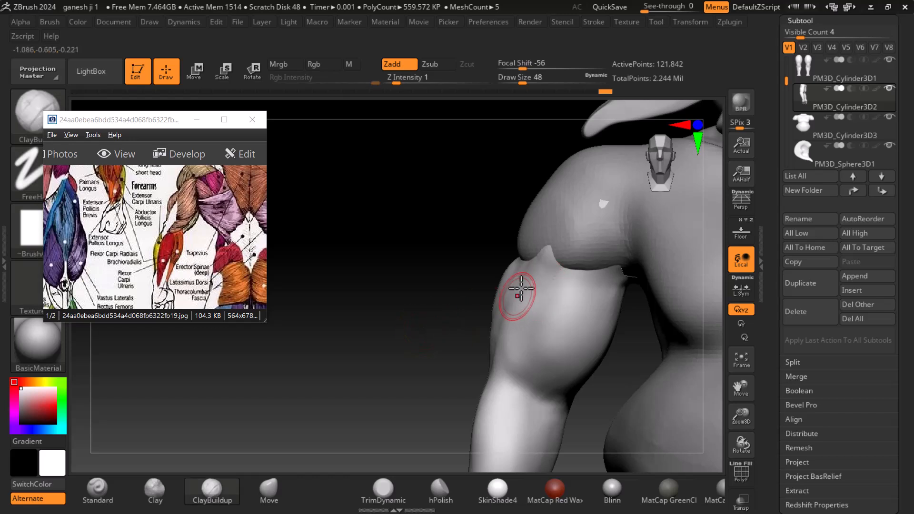
left_click(598, 224, "alt")
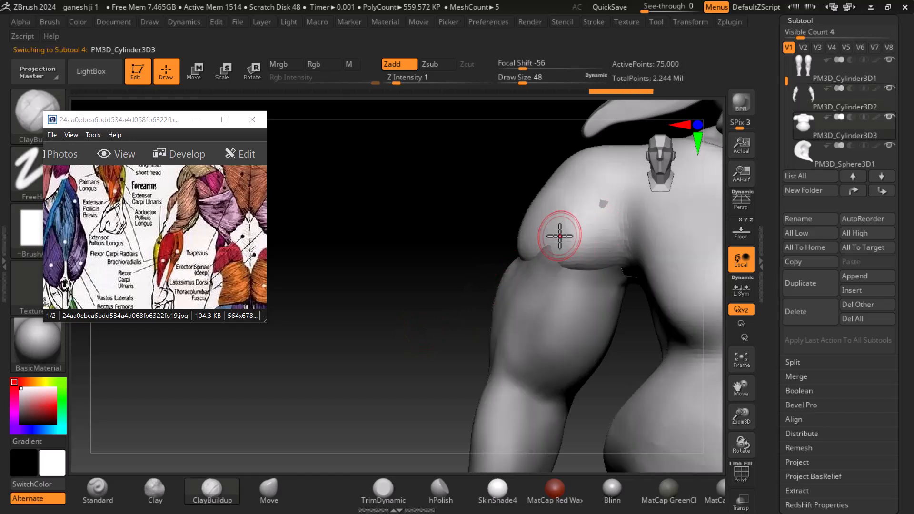
left_click_drag(91, 243, 151, 259)
left_click_drag(261, 220, 207, 232)
mouse_move(277, 305)
left_mouse_down()
mouse_move(669, 277)
mouse_move(654, 296)
left_mouse_up()
left_click_drag(548, 258, 545, 257)
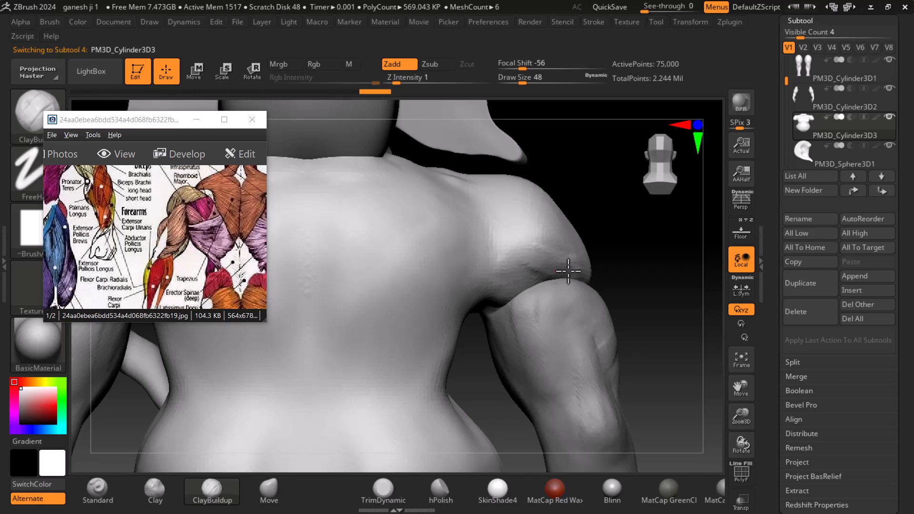
- Bring the chart's front torso into sight and sculpt the front deltoid's muscle fibres with ClayBuildup strokes
mouse_move(533, 271)
left_mouse_down()
mouse_move(547, 255)
mouse_move(672, 256)
mouse_move(684, 230)
mouse_move(672, 360)
left_mouse_up()
mouse_move(125, 168)
left_mouse_down()
mouse_move(130, 251)
mouse_move(223, 261)
left_mouse_up()
mouse_move(651, 306)
left_mouse_down()
mouse_move(579, 302)
mouse_move(404, 327)
mouse_move(380, 300)
mouse_move(355, 293)
mouse_move(479, 300)
left_mouse_up()
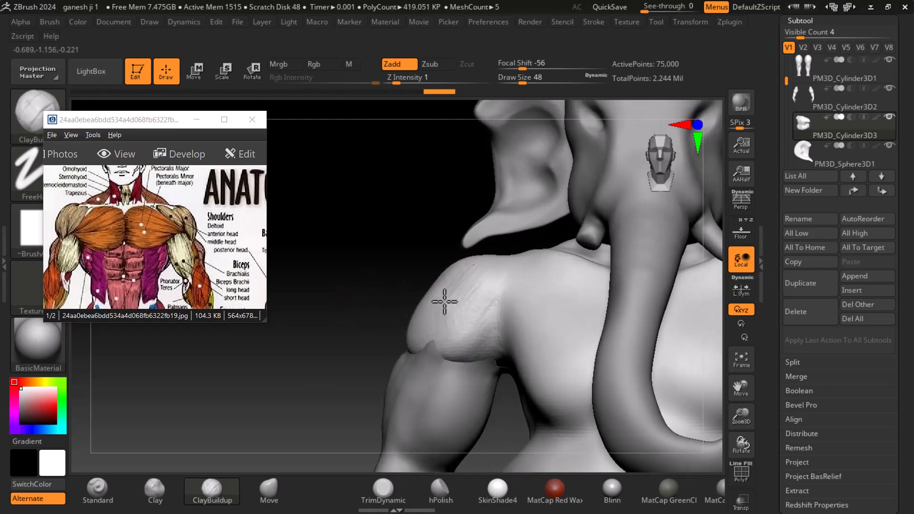
left_click_drag(400, 267, 422, 304)
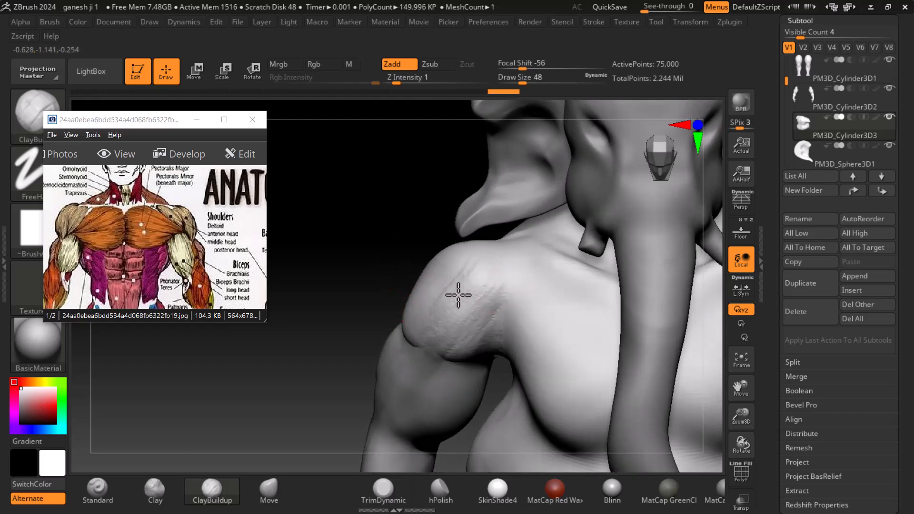
left_click_drag(381, 240, 380, 266)
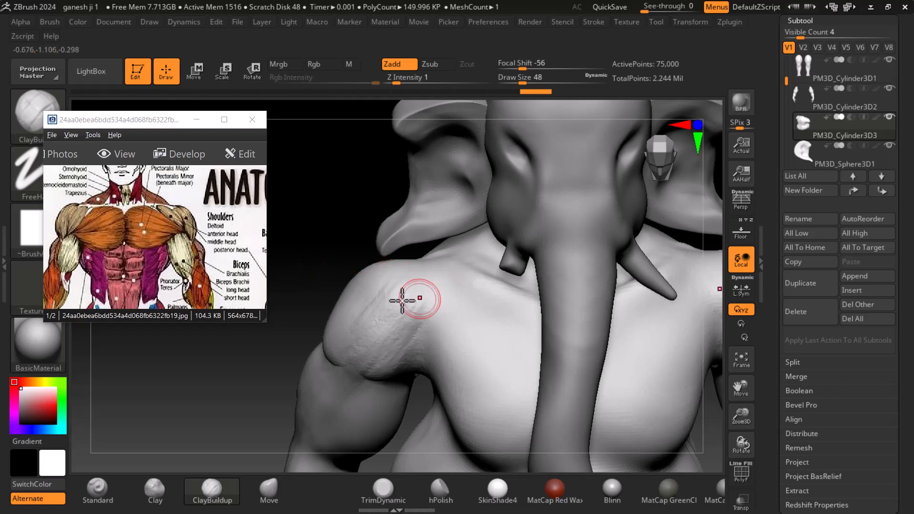
- Define the collarbone area between the neck and front shoulder with the Standard brush at Z Intensity 4, smoothing the strokes
left_click(98, 490)
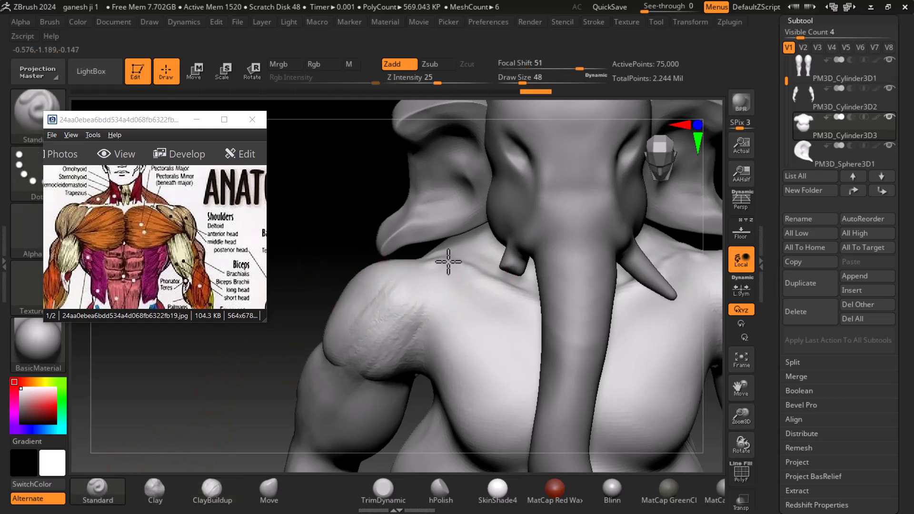
left_click_drag(333, 249, 360, 241, "shift")
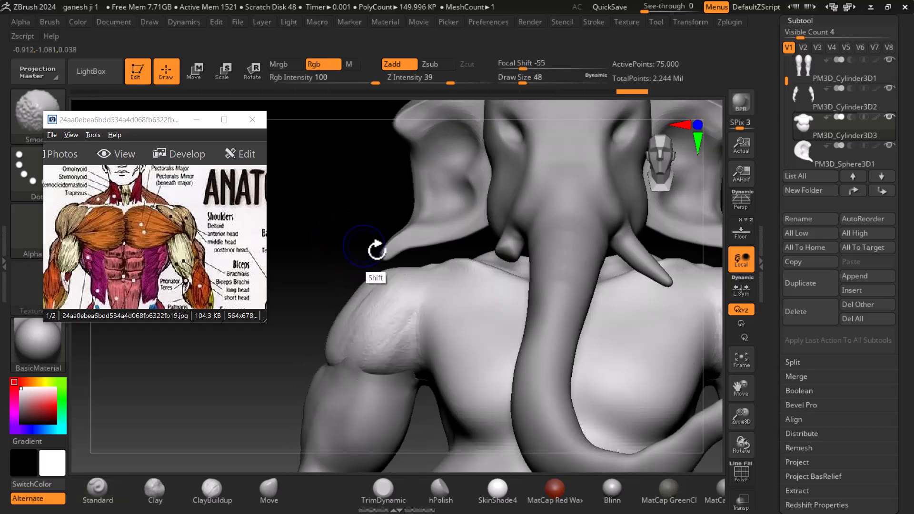
left_click_drag(313, 263, 473, 278)
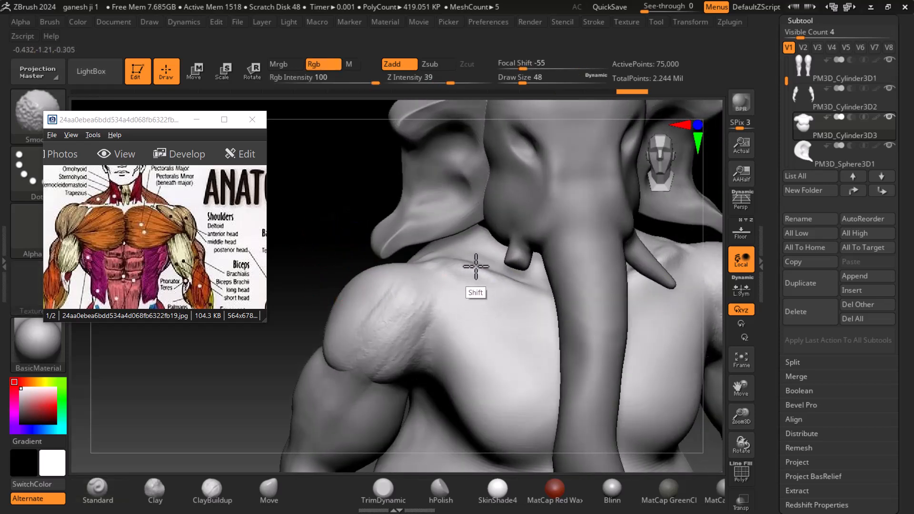
type("6")
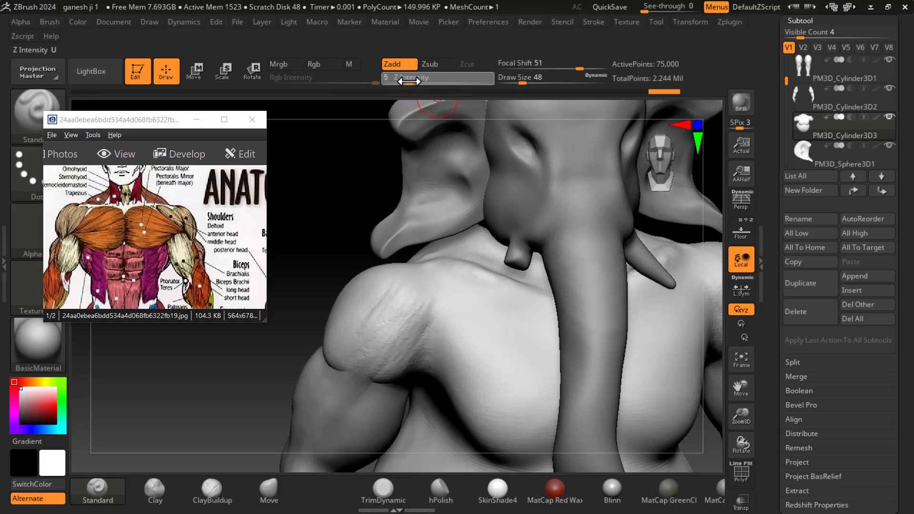
mouse_move(297, 258)
left_mouse_down()
mouse_move(285, 253)
mouse_move(336, 256)
mouse_move(270, 263)
mouse_move(282, 245)
left_mouse_up()
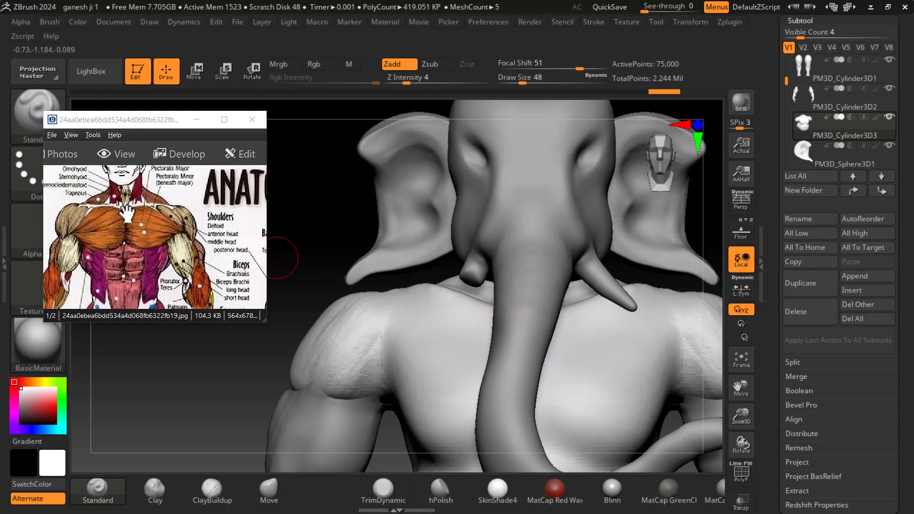
- Build up the upper trapezius at the neck base from behind with ClayBuildup and reshape it with the Move brush at size 176
mouse_move(312, 210)
left_mouse_down()
mouse_move(679, 295)
mouse_move(667, 300)
left_mouse_up()
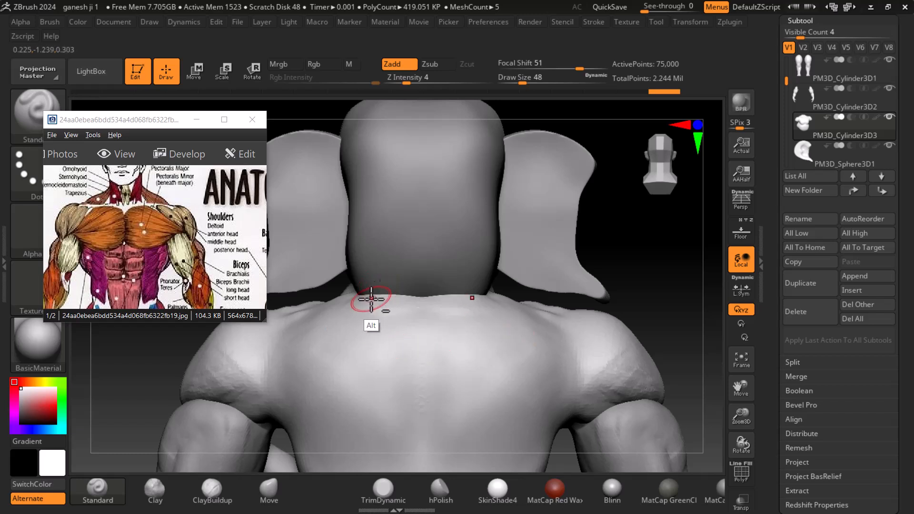
left_click(210, 489)
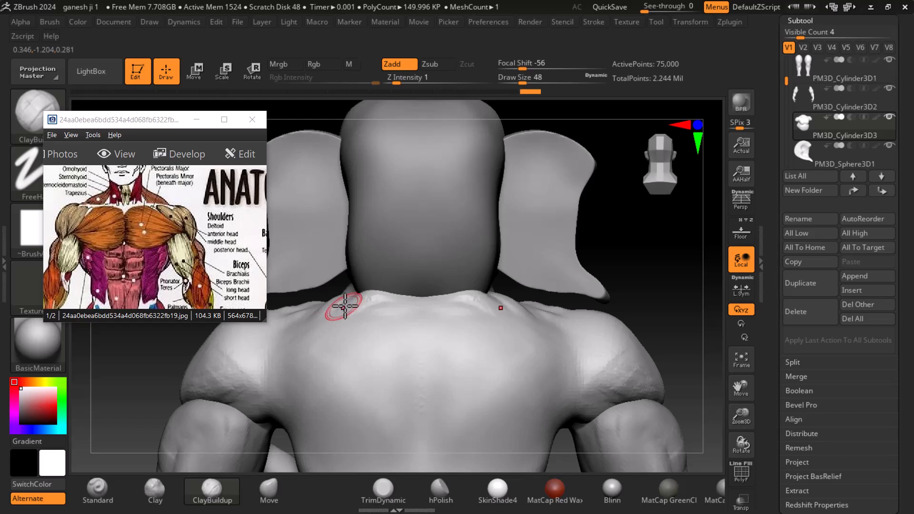
left_click(268, 489)
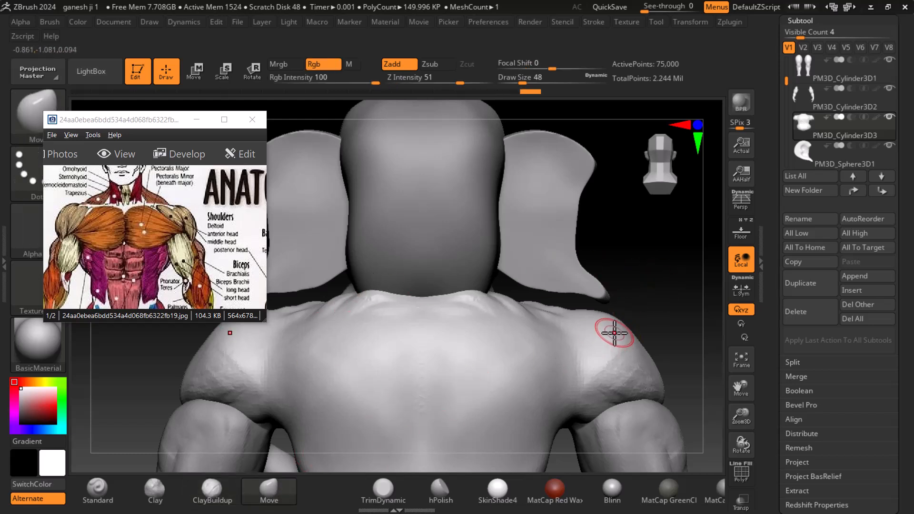
key("bracketright")
key("bracketright")
left_click_drag(501, 298, 496, 278)
mouse_move(356, 299)
left_mouse_down()
mouse_move(367, 286)
mouse_move(406, 288)
left_mouse_up()
mouse_move(666, 265)
left_mouse_down()
mouse_move(690, 276)
mouse_move(659, 300)
mouse_move(658, 272)
left_mouse_up()
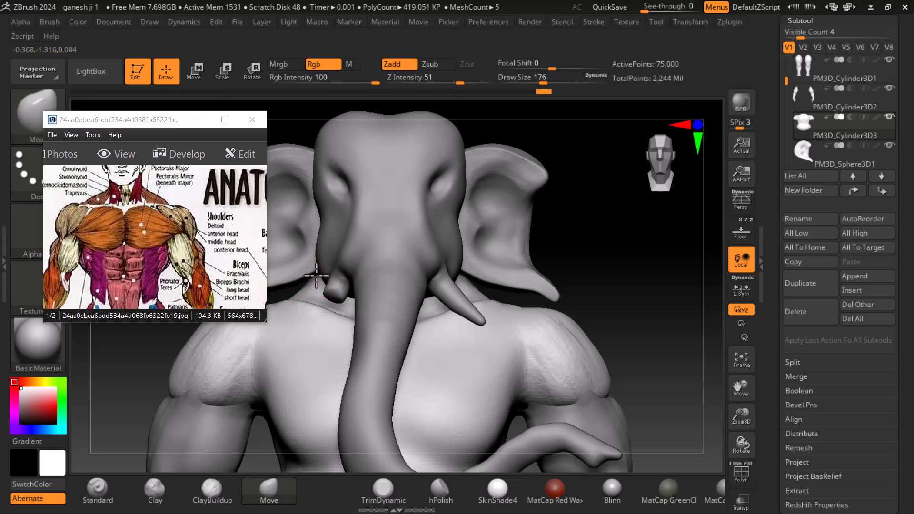
- Refine the slope from the neck to the shoulders from the front with the Move brush at size 124
left_click_drag(601, 263, 665, 259)
key("bracketleft")
key("bracketleft")
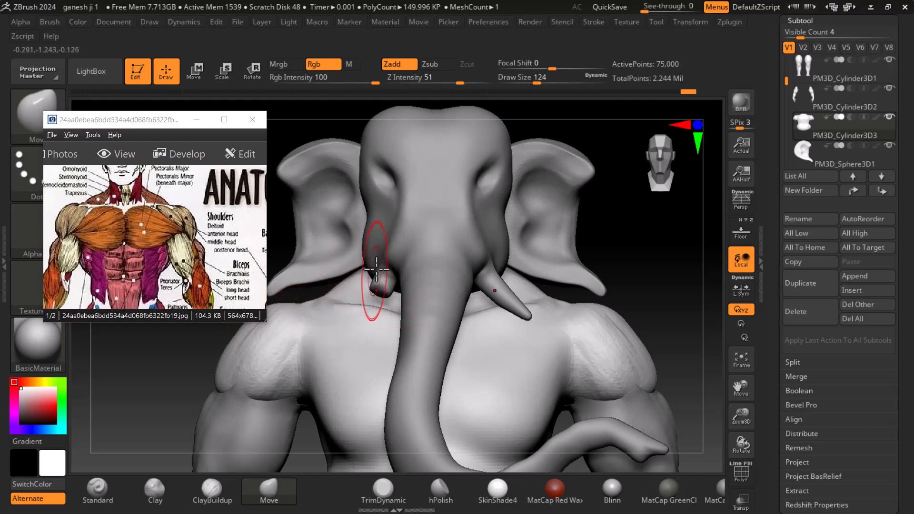
left_click_drag(616, 271, 673, 270)
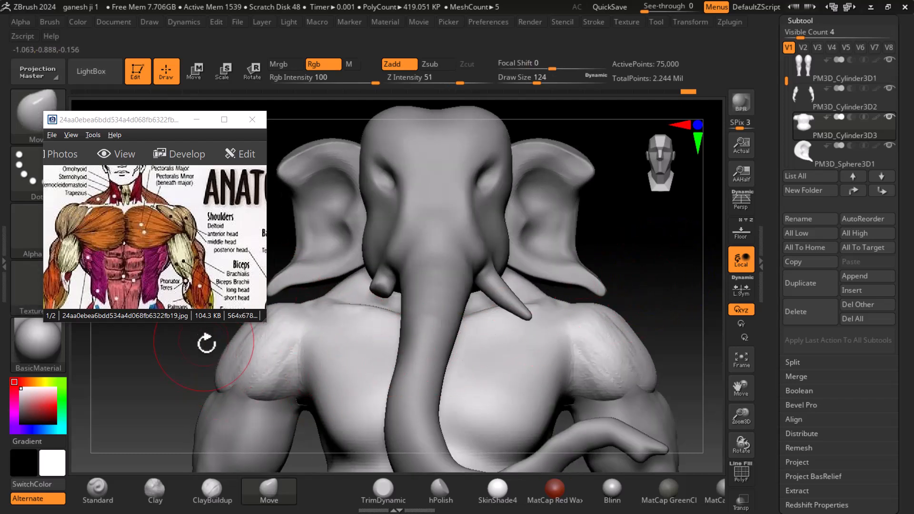
- Bring the chart's back view into sight and adjust the shoulder and upper back shape from the side and rear with the Move brush
left_click_drag(189, 380, 526, 317)
left_click_drag(255, 287, 185, 247)
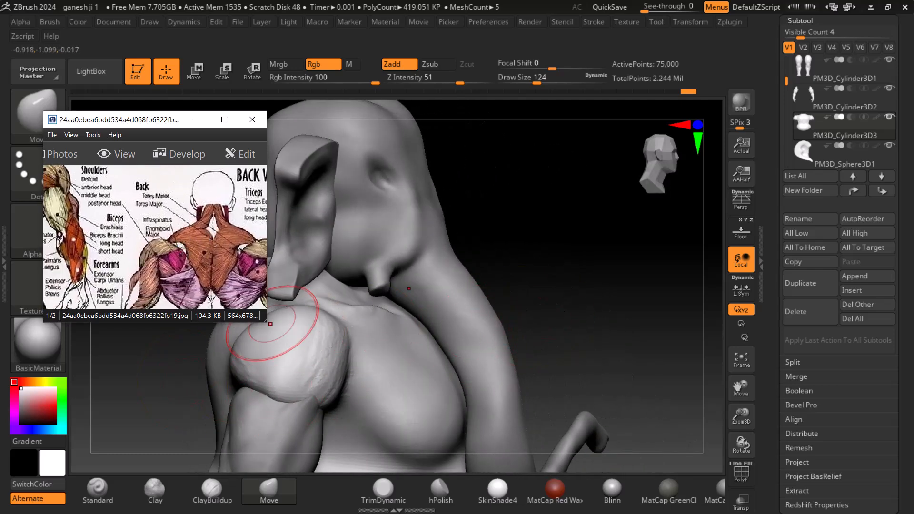
left_click_drag(606, 298, 615, 287)
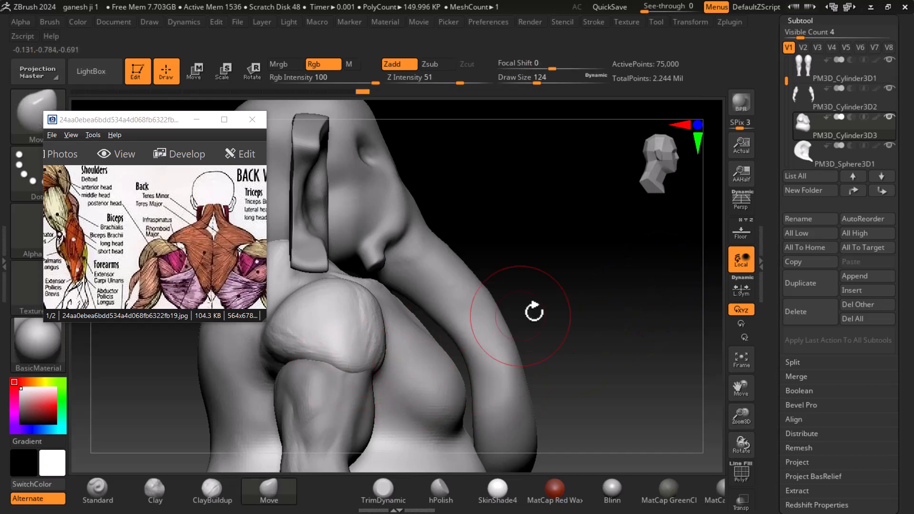
left_click_drag(612, 272, 623, 301)
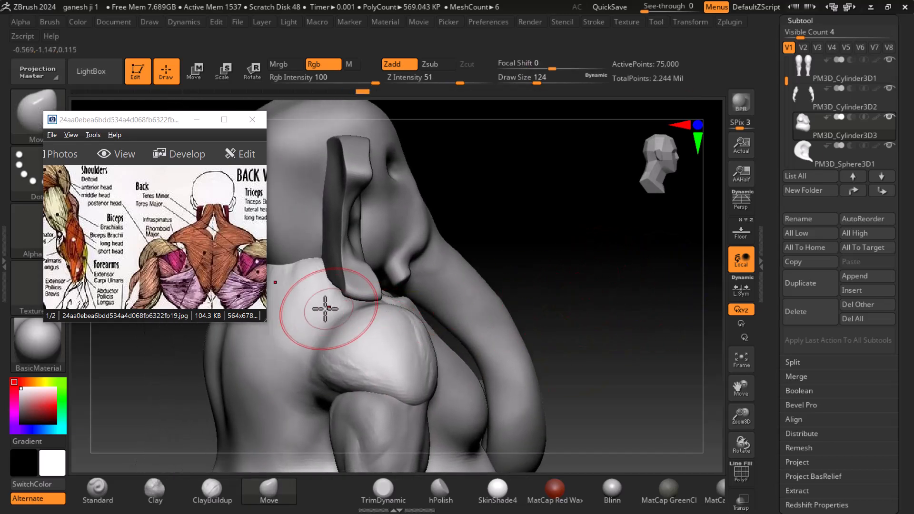
left_click_drag(618, 265, 659, 280)
left_click_drag(584, 327, 680, 282, "alt")
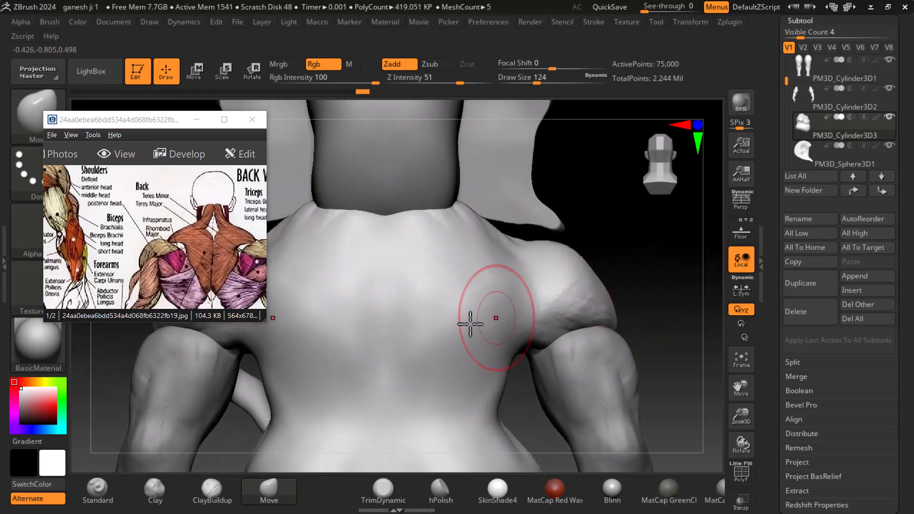
- Add volume to the trapezius where it meets the back of the neck with ClayBuildup at size 108
left_click(210, 490)
key("bracketleft")
left_click_drag(359, 220, 344, 229)
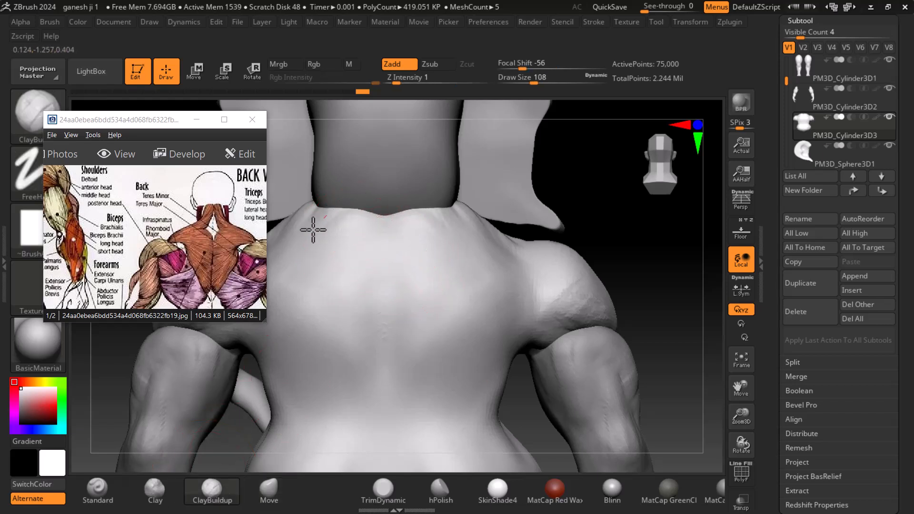
mouse_move(639, 230)
left_mouse_down("alt")
mouse_move(681, 267)
mouse_move(720, 255)
mouse_move(709, 248)
left_mouse_up("alt")
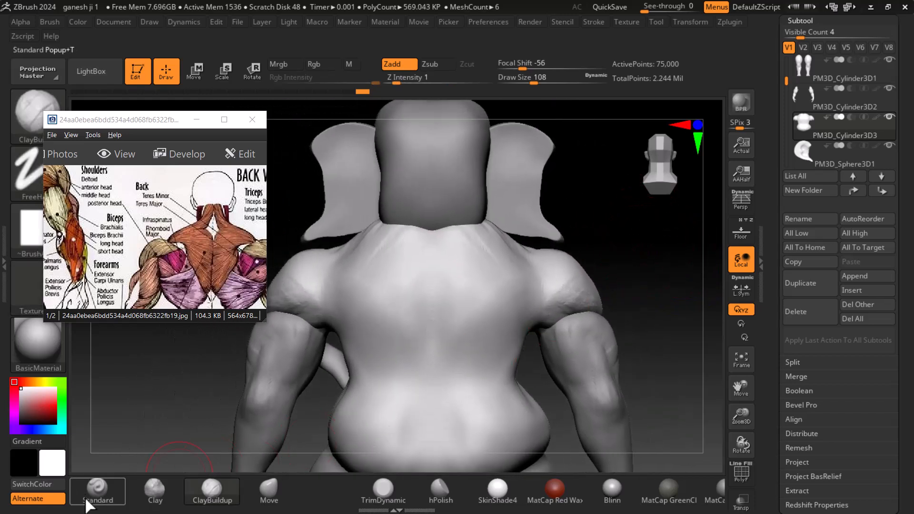
- Carve the trapezius's V-shaped outline down the back with the Standard brush at Focal Shift 63, size about 54 and Z Intensity 16
left_click(97, 488)
mouse_move(577, 69)
left_mouse_down()
mouse_move(564, 66)
mouse_move(586, 66)
mouse_move(529, 82)
mouse_move(531, 94)
left_mouse_up()
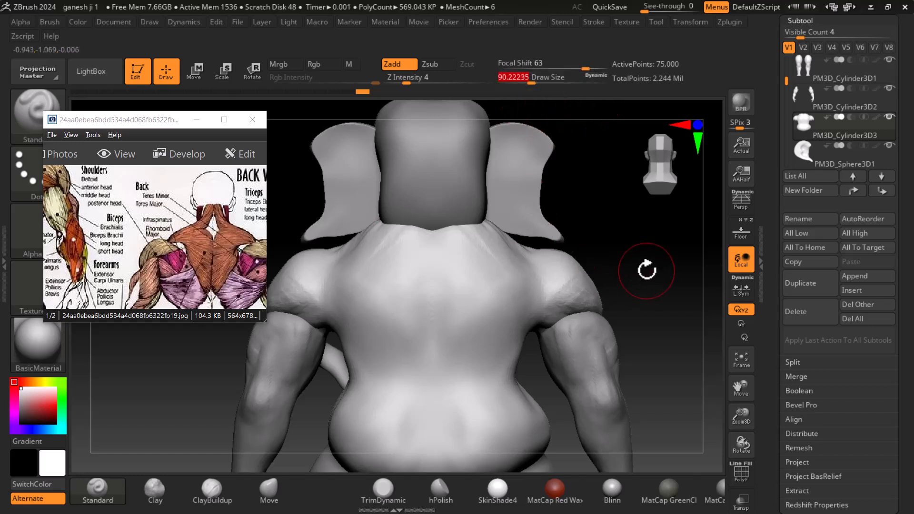
mouse_move(361, 257)
left_mouse_down("alt")
mouse_move(357, 250)
mouse_move(352, 275)
left_mouse_up("alt")
key("bracketleft")
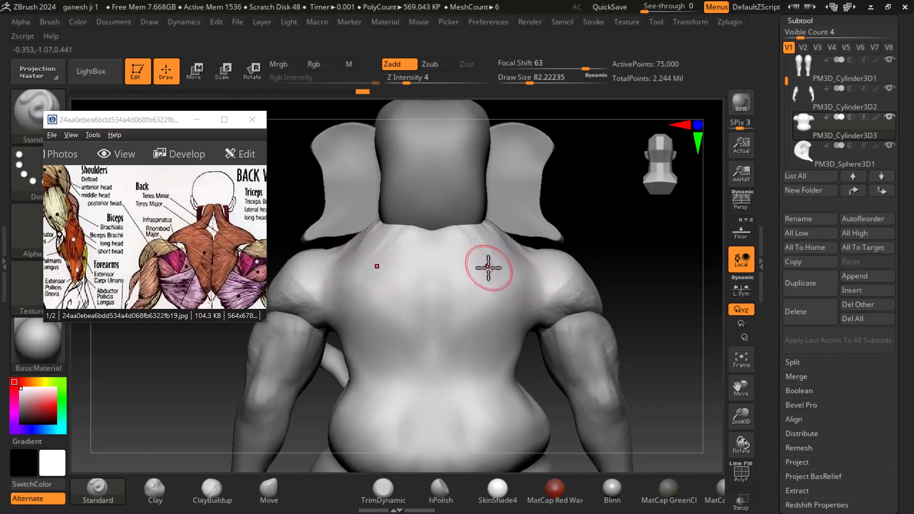
key("bracketleft")
key("bracketleft")
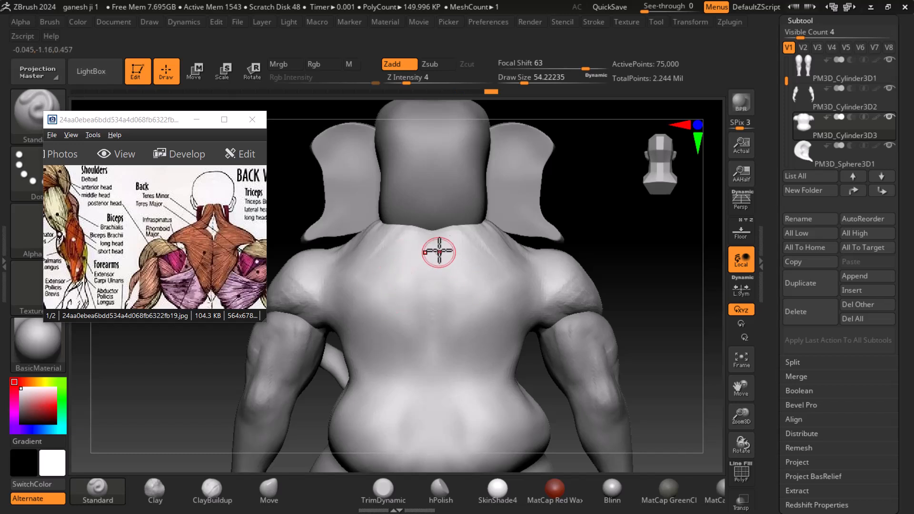
key("ctrl")
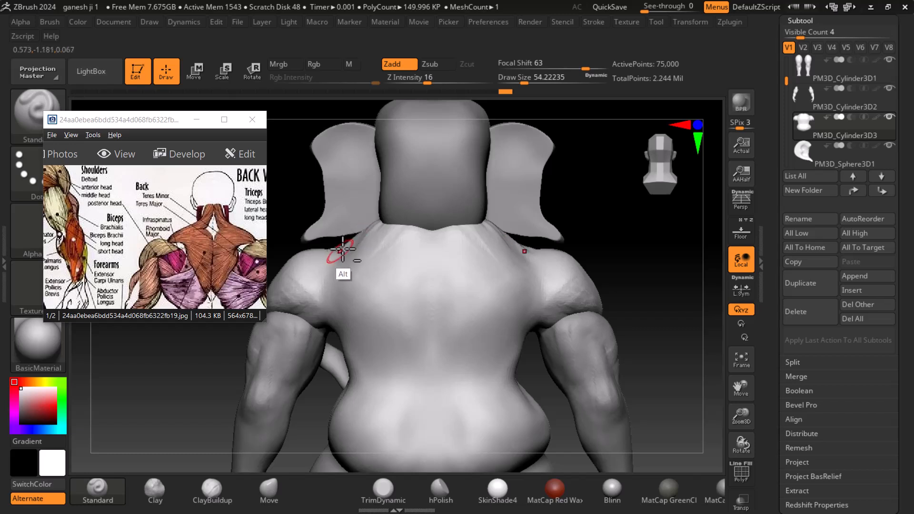
mouse_move(348, 265)
left_mouse_down("alt")
mouse_move(372, 276)
mouse_move(408, 352)
mouse_move(435, 377)
left_mouse_up("alt")
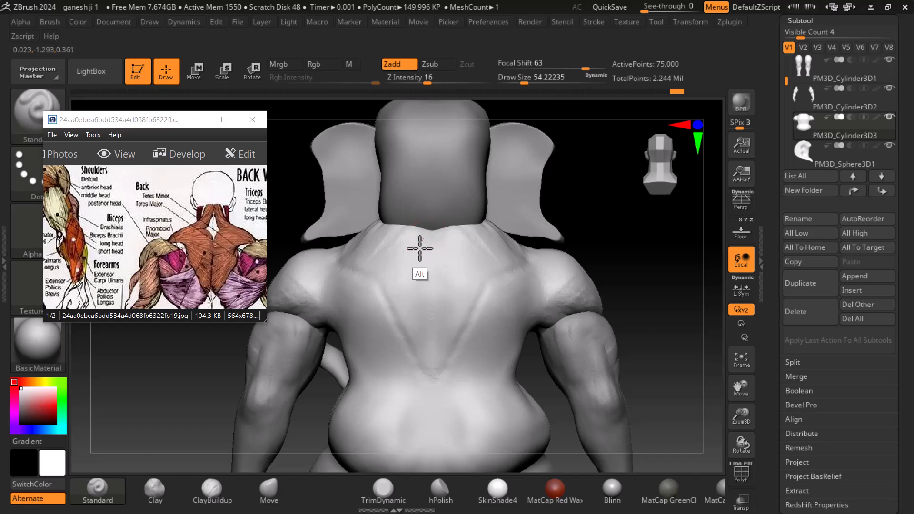
left_click_drag(421, 248, 418, 253, "alt")
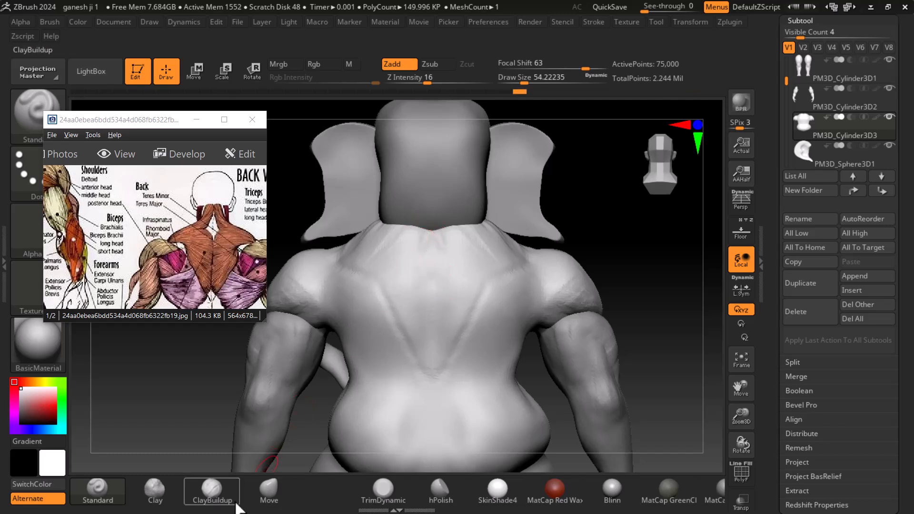
- Sculpt muscle fibres across the trapezius and rear shoulders with ClayBuildup strokes at size about 58
left_click(212, 490)
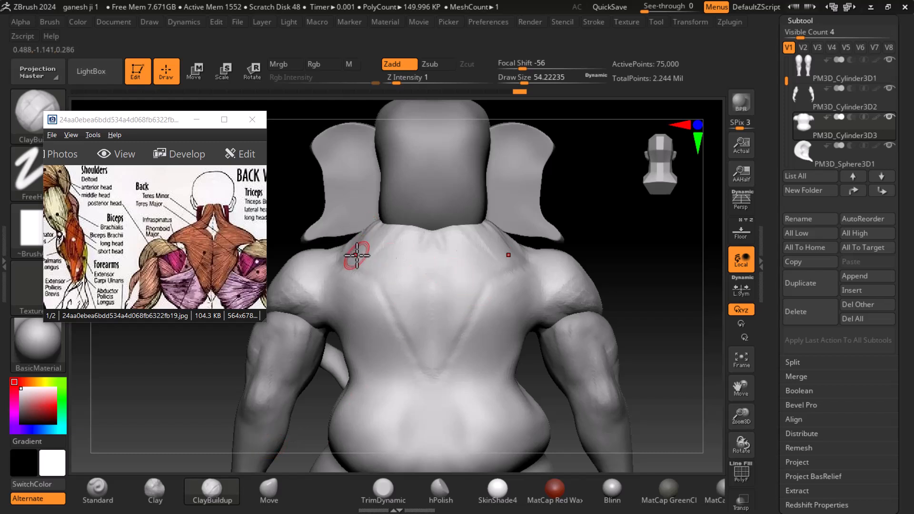
key("]")
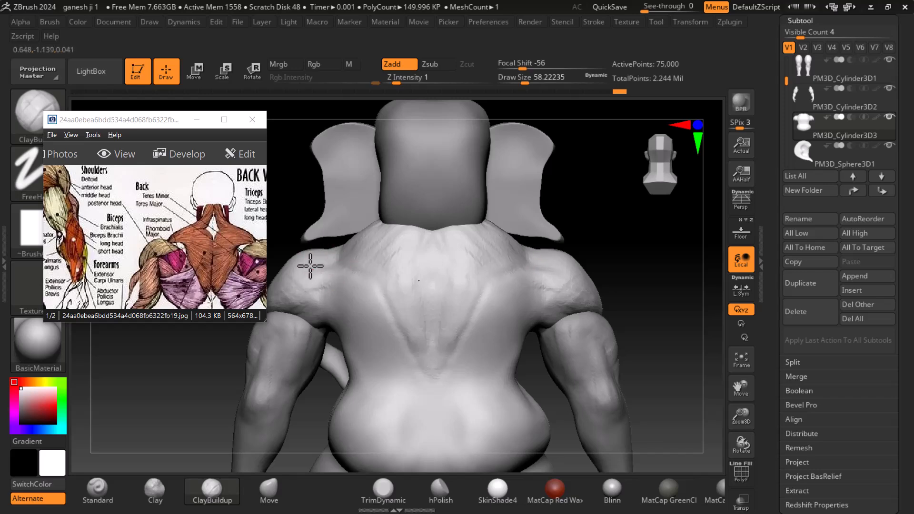
left_click_drag(598, 261, 665, 302)
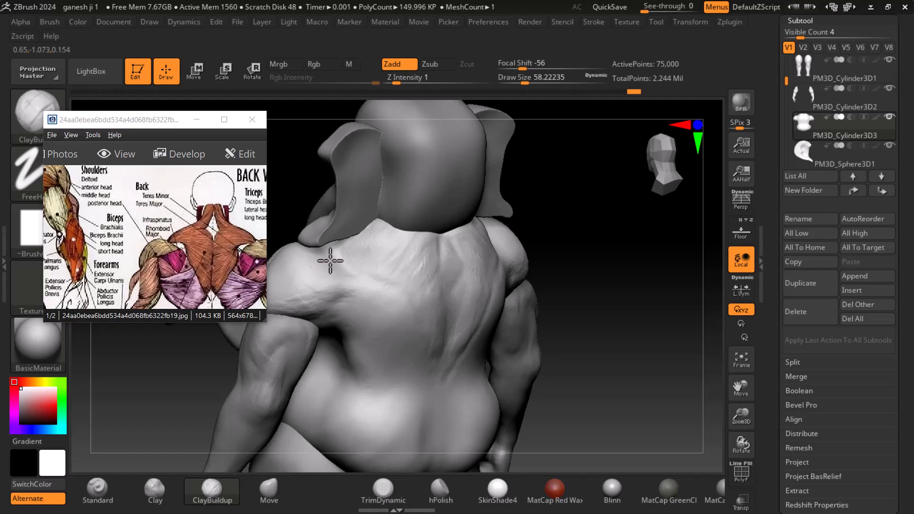
left_click_drag(638, 271, 465, 310, "shift")
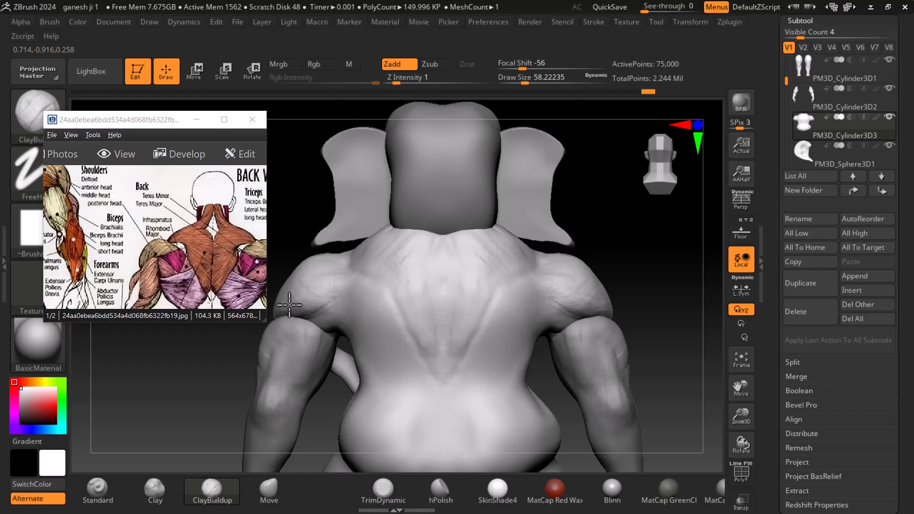
key("shift")
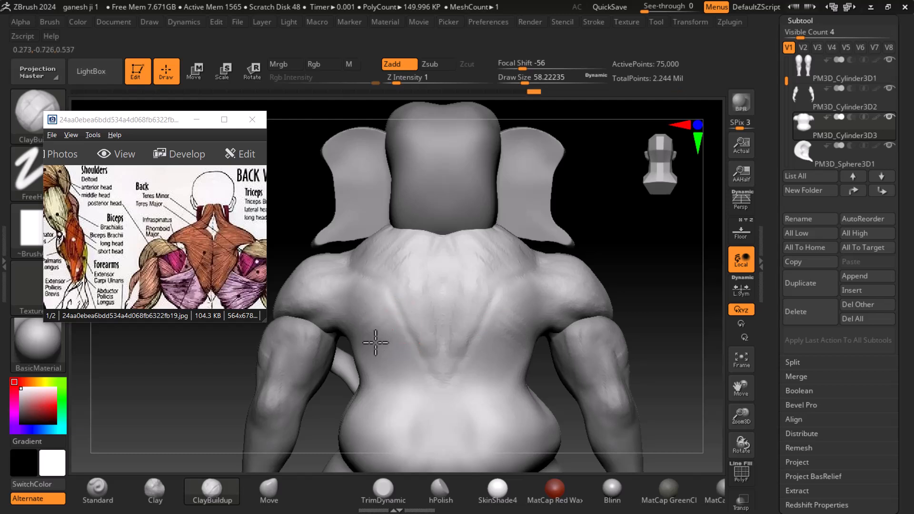
- Bring the chart's lower back into sight and sculpt the latissimus fibres on both sides below the shoulder blades with ClayBuildup strokes
left_click_drag(660, 313, 645, 245, "alt")
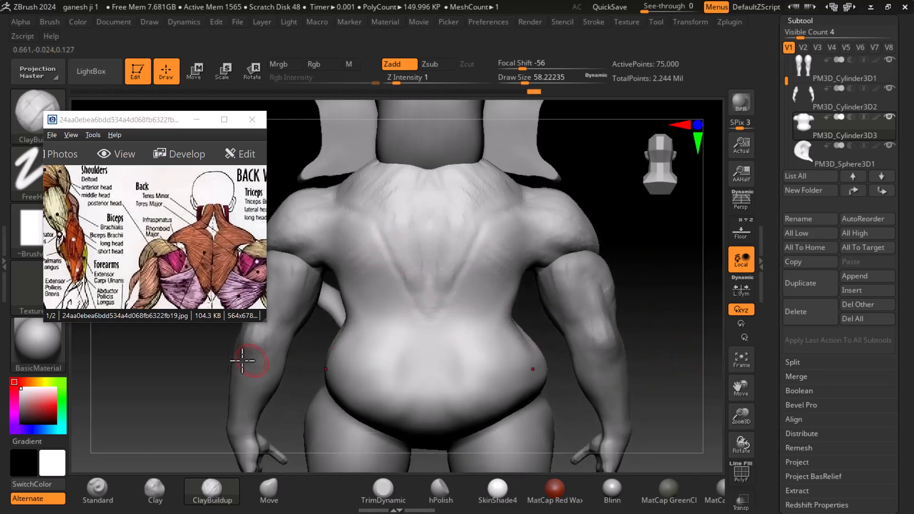
left_click_drag(191, 266, 190, 241)
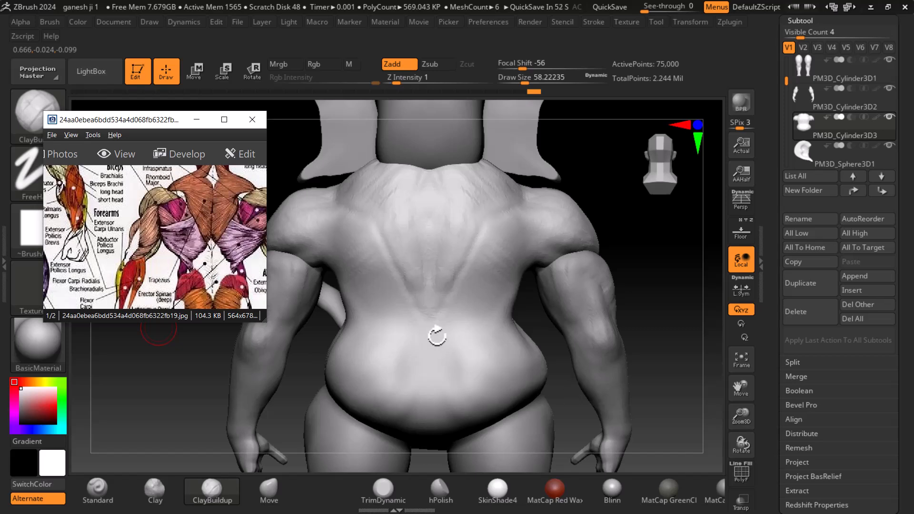
left_click_drag(630, 284, 666, 261)
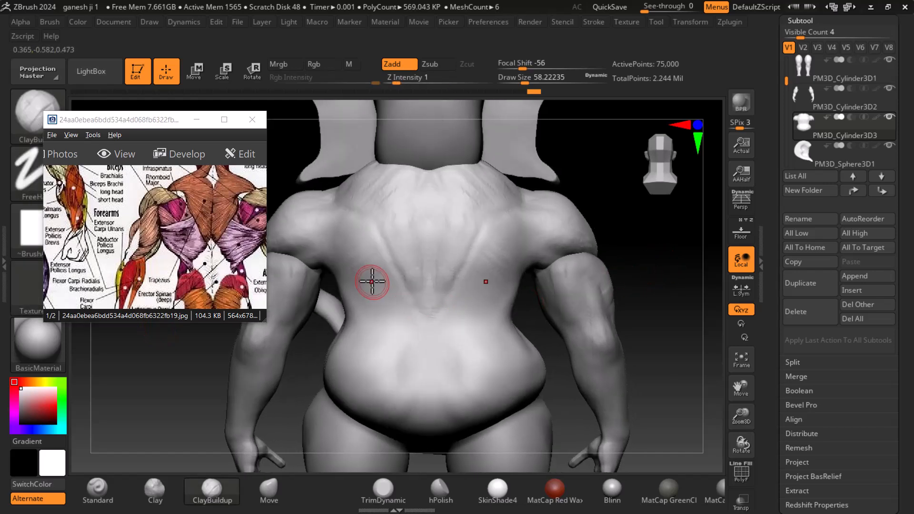
left_click_drag(365, 265, 358, 302)
left_click_drag(365, 249, 346, 273)
left_click_drag(601, 265, 675, 266)
left_click_drag(344, 257, 320, 278)
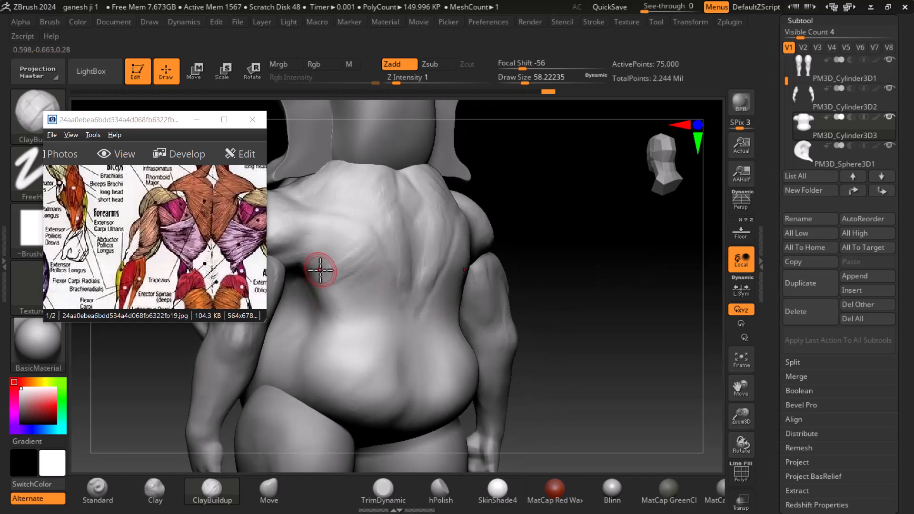
mouse_move(628, 306)
left_mouse_down()
mouse_move(635, 323)
mouse_move(627, 332)
mouse_move(678, 332)
mouse_move(644, 322)
mouse_move(547, 326)
left_mouse_up()
left_click_drag(367, 333, 326, 351, "shift")
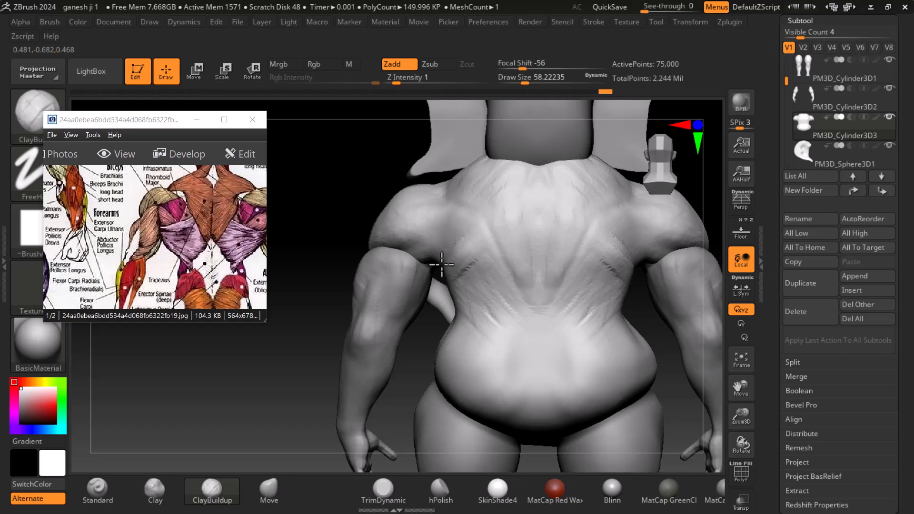
- Reshape the side contour of the torso at the waist with the Move brush at size about 130
left_click(269, 488)
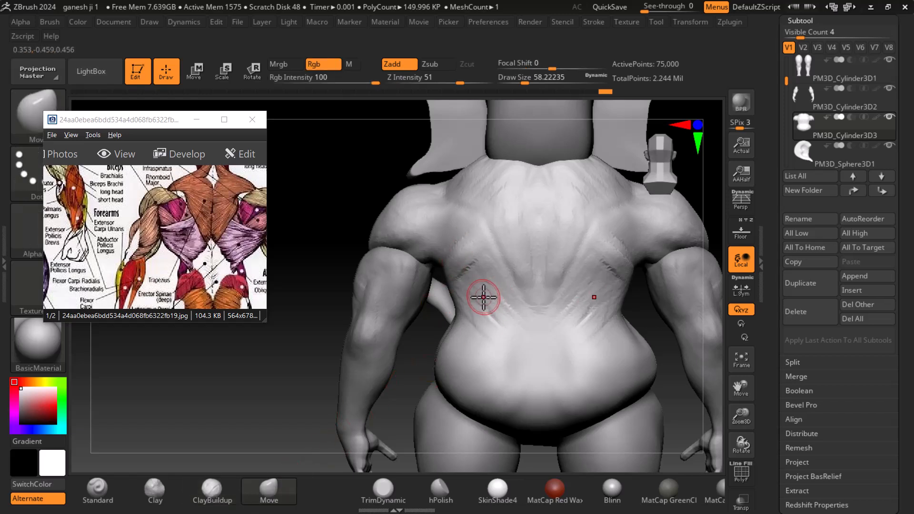
key("bracketright")
key("bracketright")
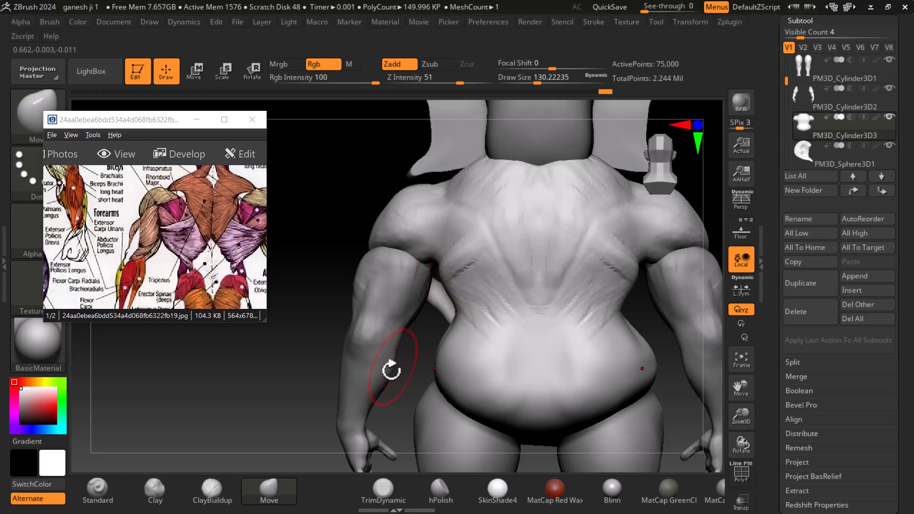
- Soften the trapezius and latissimus fibres across the back with broad smoothing strokes at size about 130
left_click(233, 488)
mouse_move(491, 294)
left_mouse_down()
mouse_move(476, 277)
mouse_move(497, 286)
mouse_move(460, 261)
mouse_move(467, 287)
left_mouse_up()
left_click_drag(439, 83, 428, 83, "shift")
mouse_move(517, 233)
left_mouse_down("shift")
mouse_move(523, 182)
mouse_move(471, 176)
mouse_move(514, 244)
mouse_move(497, 281)
left_mouse_up("shift")
- Build up the side of the lower back with ClayBuildup at size about 130 and smooth the strokes, checking the chart
left_click_drag(200, 285, 199, 251)
mouse_move(72, 190)
left_mouse_down()
mouse_move(174, 260)
mouse_move(184, 256)
mouse_move(182, 239)
mouse_move(119, 266)
mouse_move(102, 202)
left_mouse_up()
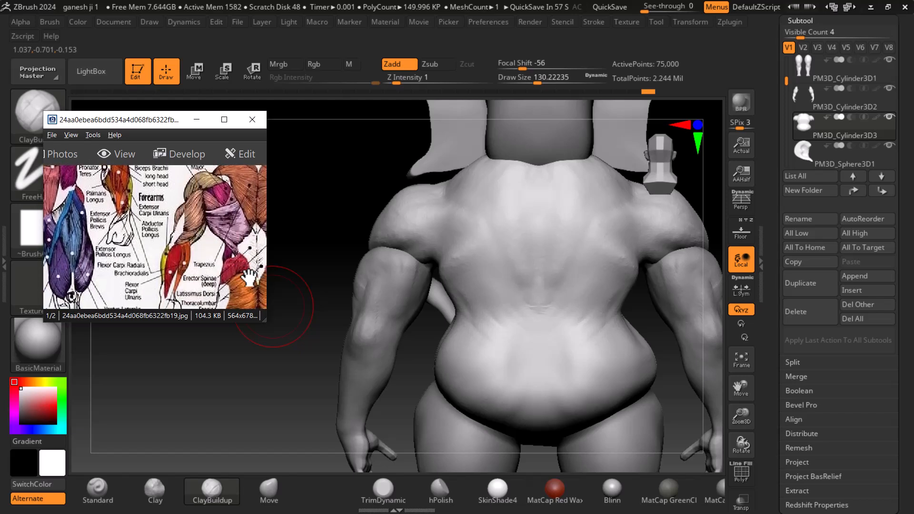
mouse_move(485, 339)
left_mouse_down()
mouse_move(477, 347)
mouse_move(496, 351)
mouse_move(442, 353)
mouse_move(446, 346)
left_mouse_up()
left_click_drag(446, 346, 434, 348)
mouse_move(126, 237)
left_mouse_down()
mouse_move(193, 238)
mouse_move(193, 252)
left_mouse_up()
left_click_drag(287, 347, 457, 381)
left_click_drag(434, 348, 427, 368, "alt")
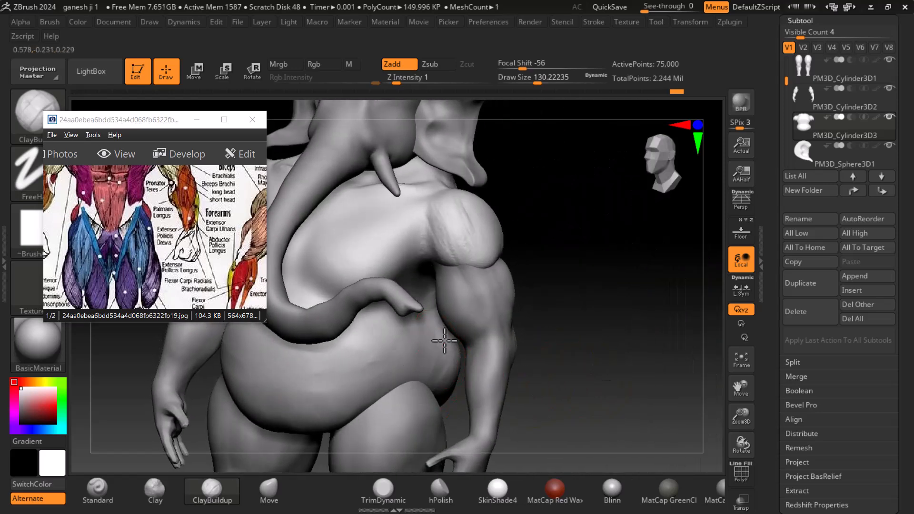
mouse_move(556, 326)
left_mouse_down()
mouse_move(490, 331)
mouse_move(434, 355)
mouse_move(435, 344)
left_mouse_up()
mouse_move(490, 355)
left_mouse_down("shift")
mouse_move(505, 355)
mouse_move(414, 372)
left_mouse_up("shift")
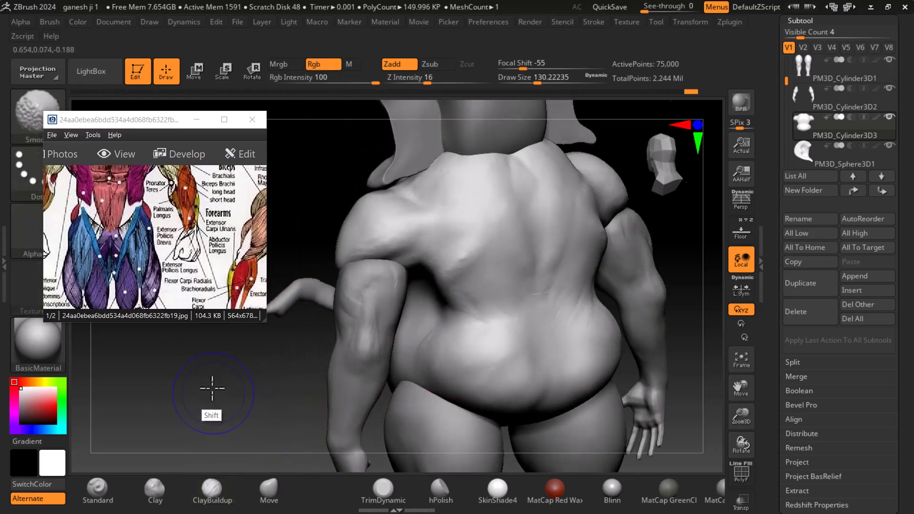
left_click_drag(211, 388, 266, 378, "shift")
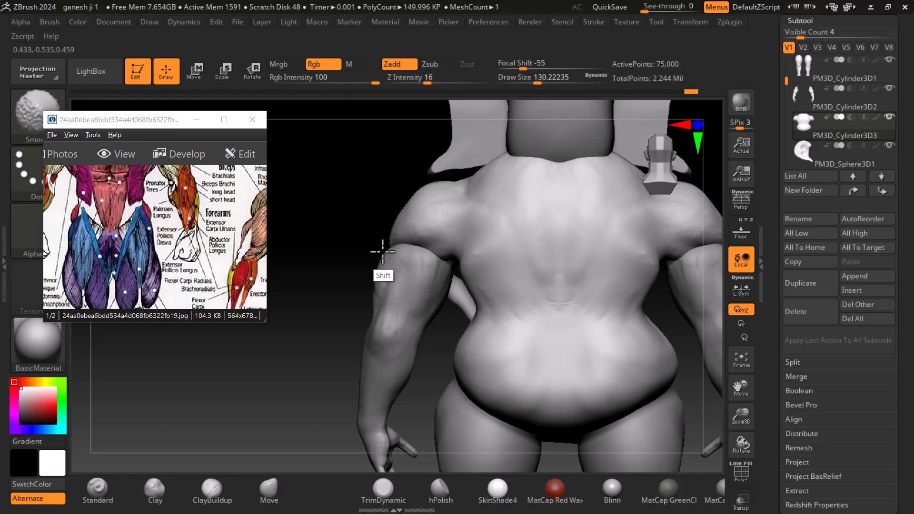
- Bring the chart's gluteal muscles into sight and pull the underside of the buttocks down with the Move brush at size about 174
mouse_move(194, 250)
left_mouse_down()
mouse_move(132, 219)
mouse_move(88, 218)
left_mouse_up()
left_click(308, 398)
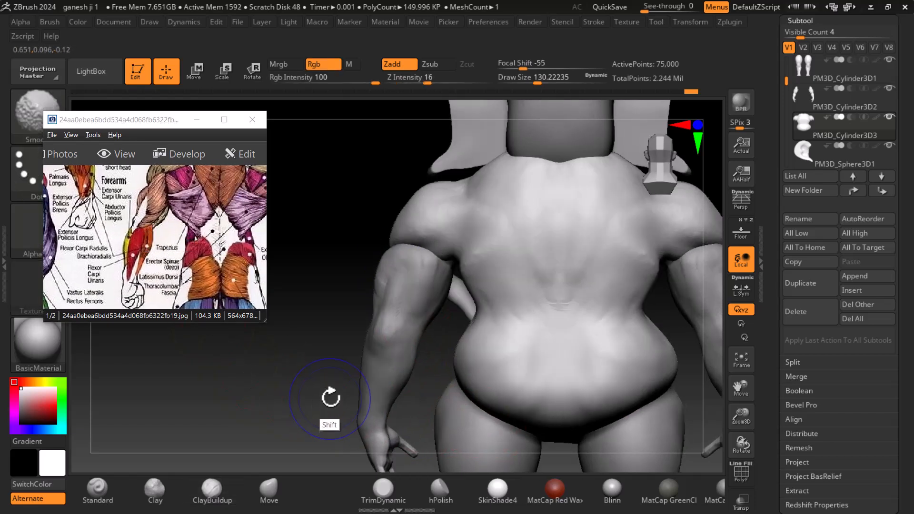
left_click_drag(337, 408, 318, 365, "alt")
left_click(266, 494)
mouse_move(520, 377)
left_mouse_down()
mouse_move(501, 391)
mouse_move(459, 373)
left_mouse_up()
left_click_drag(329, 383, 665, 376)
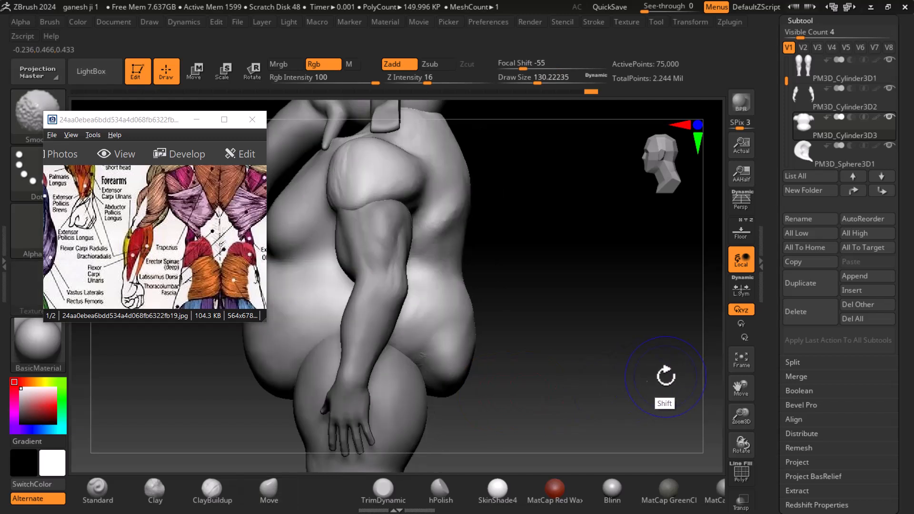
left_click_drag(571, 376, 571, 379, "alt")
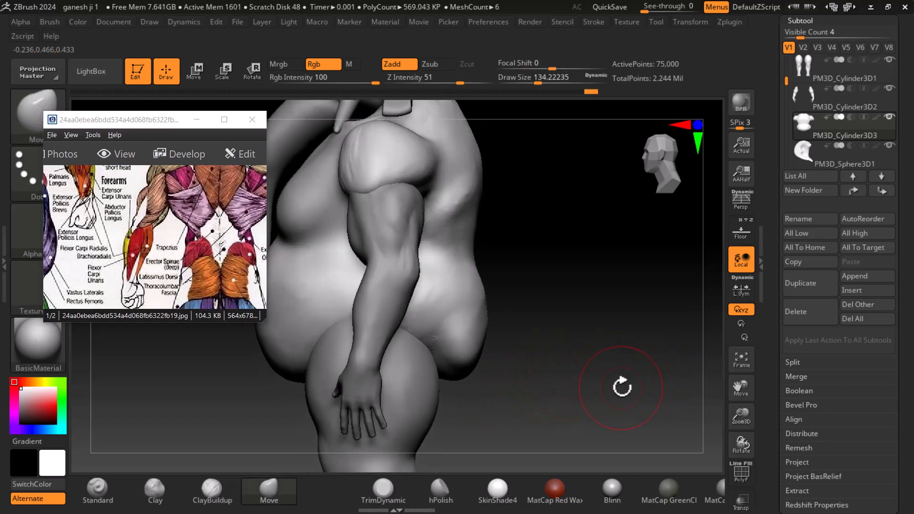
left_click_drag(465, 382, 457, 381)
left_click_drag(437, 337, 436, 350)
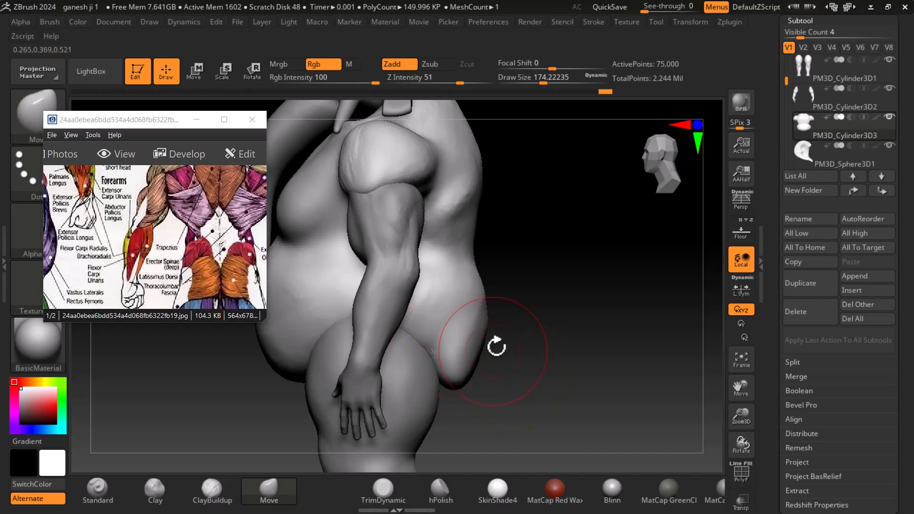
- Smooth the rear of the hips and refine the buttocks' side profile with the Move brush at size about 174
left_click_drag(655, 320, 514, 336)
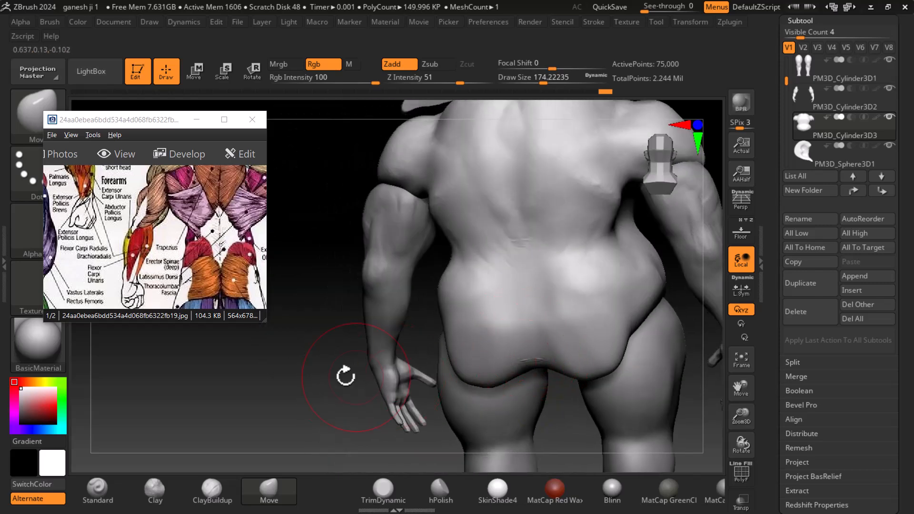
left_click_drag(358, 377, 407, 364, "shift")
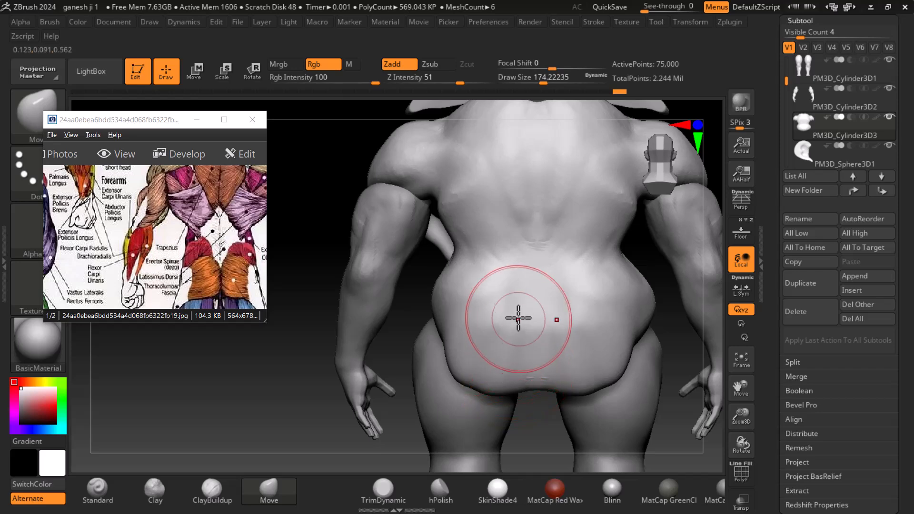
left_click_drag(228, 386, 602, 332)
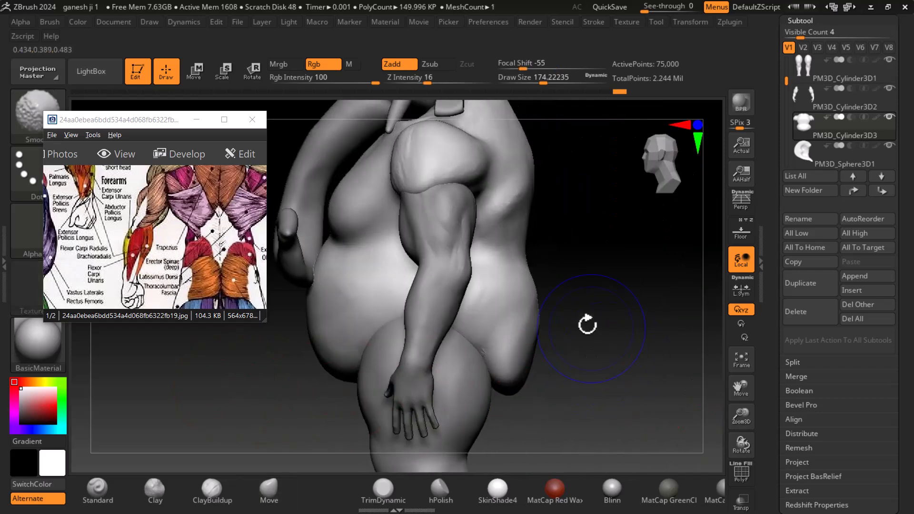
left_click_drag(160, 241, 169, 278)
mouse_move(605, 243)
left_mouse_down()
mouse_move(645, 284)
mouse_move(685, 306)
left_mouse_up()
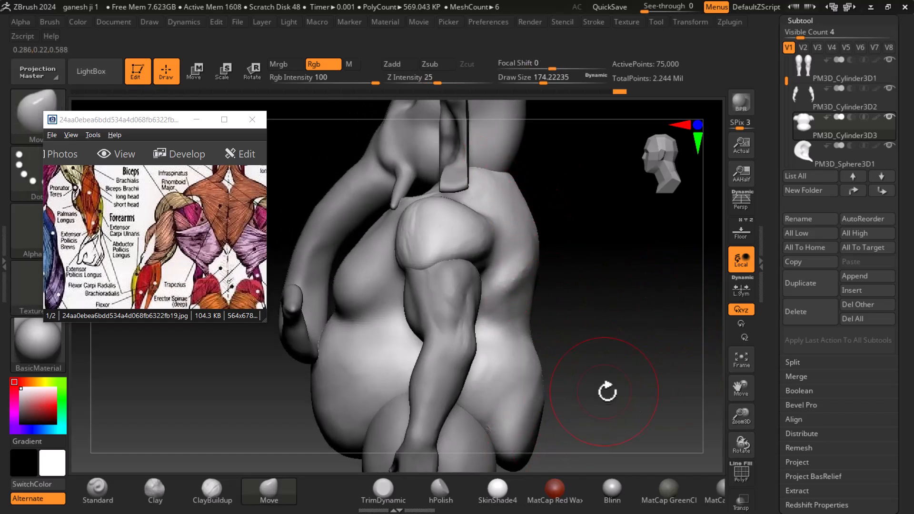
left_click_drag(606, 387, 606, 418)
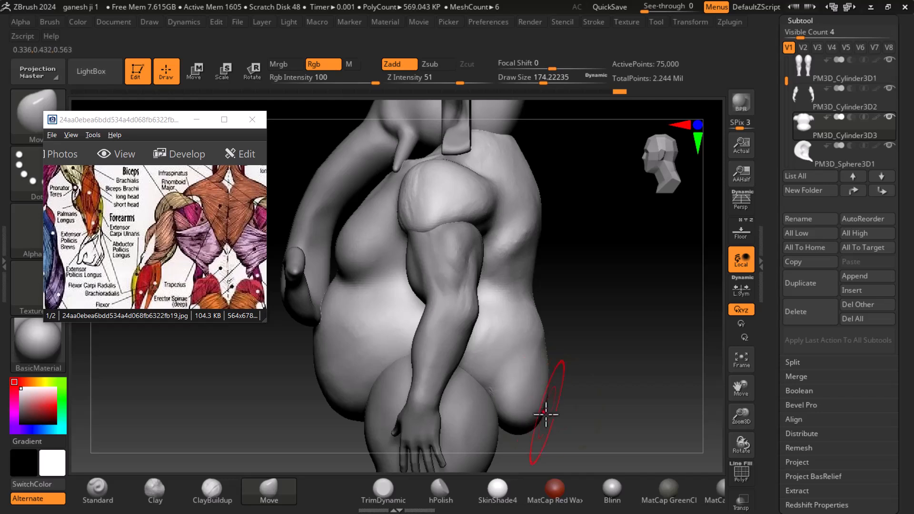
left_click_drag(515, 424, 505, 422)
- Round the lower and outer contours of the buttocks where they meet the thighs, using the Move brush at size about 174
left_click_drag(625, 371, 565, 387)
left_click_drag(351, 378, 381, 383, "shift")
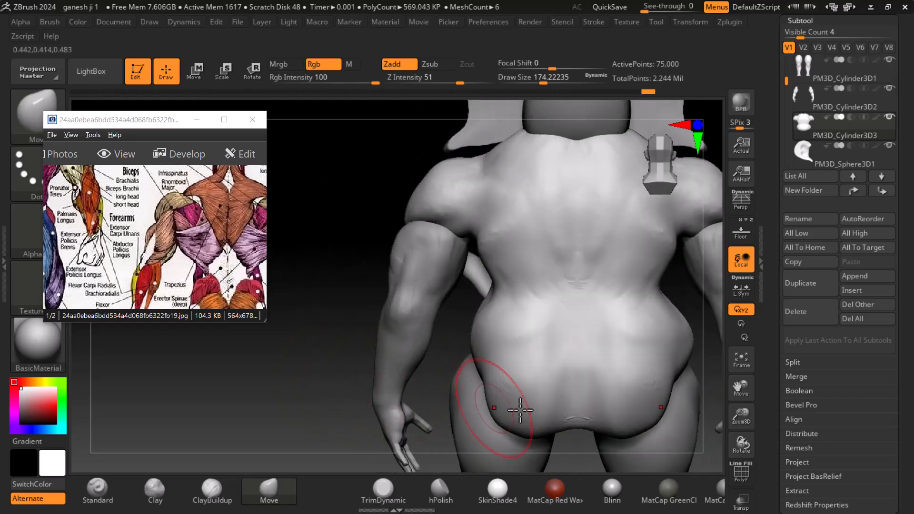
left_click_drag(571, 426, 567, 433)
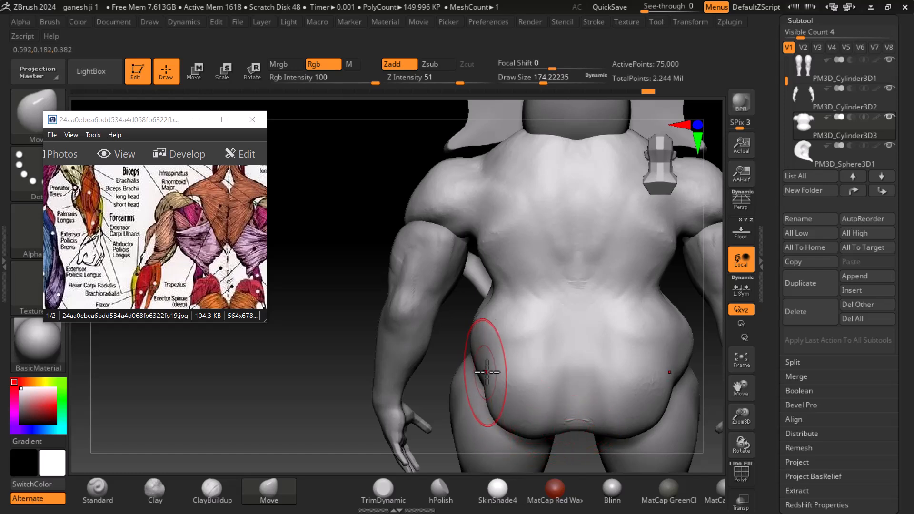
mouse_move(320, 346)
left_mouse_down()
mouse_move(359, 367)
mouse_move(714, 373)
mouse_move(662, 378)
left_mouse_up()
left_click_drag(623, 385, 538, 398)
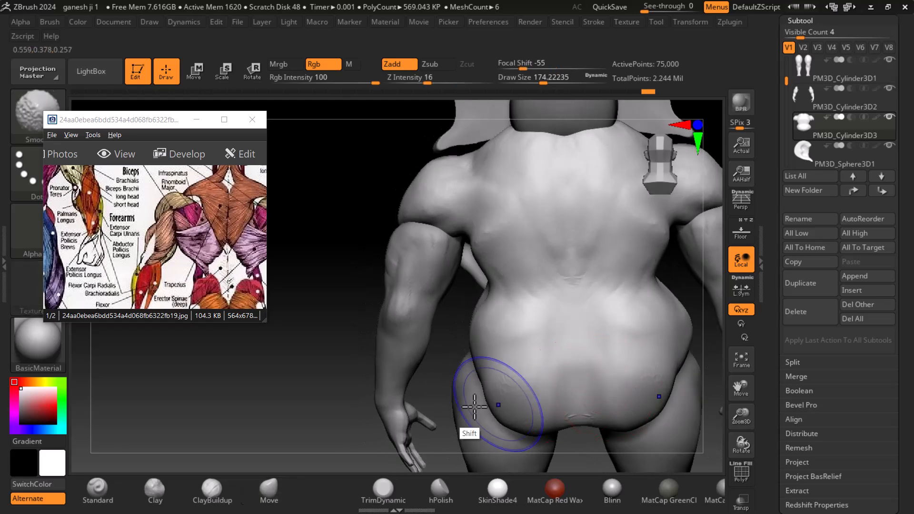
left_click_drag(329, 398, 339, 398, "shift")
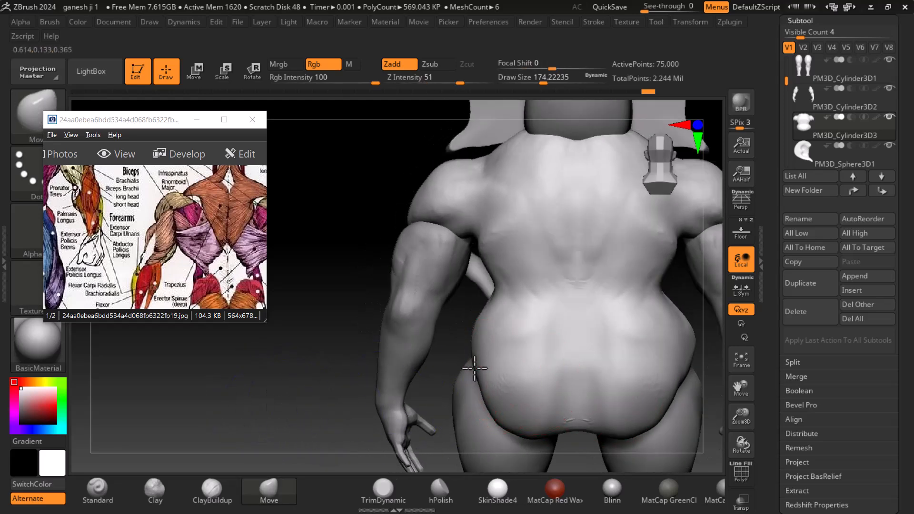
left_click_drag(377, 434, 630, 386)
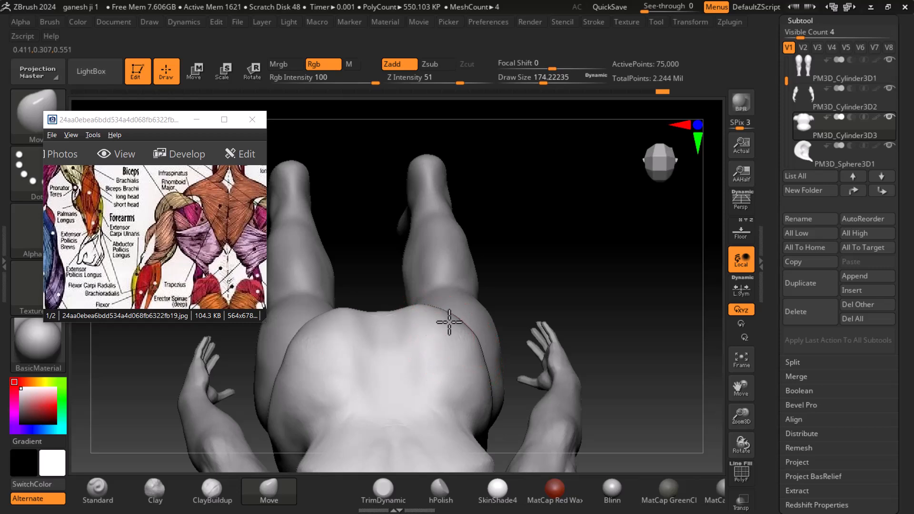
left_click_drag(628, 321, 630, 271)
left_click_drag(353, 233, 285, 242)
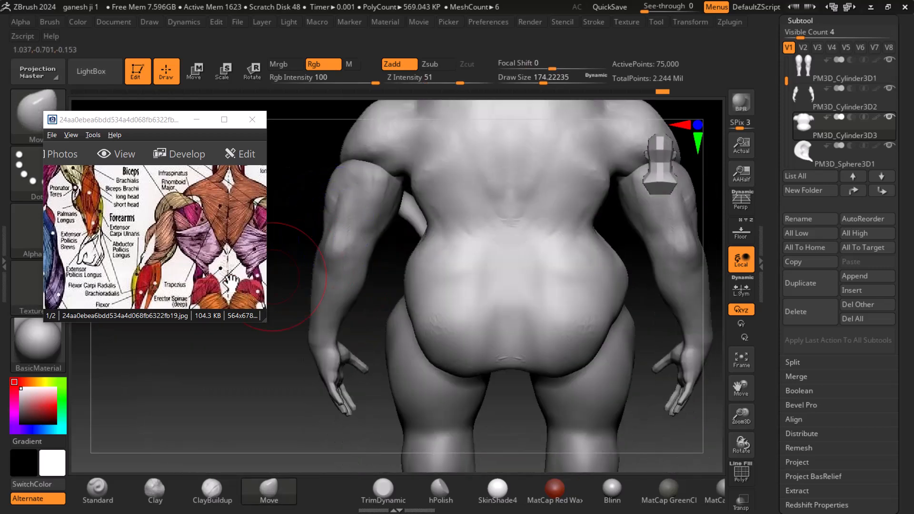
- Start building up both buttocks on either side of the central cleft with ClayBuildup at size about 138, following the chart's gluteal muscles
scroll(229, 279, "down", 3)
left_click(210, 488)
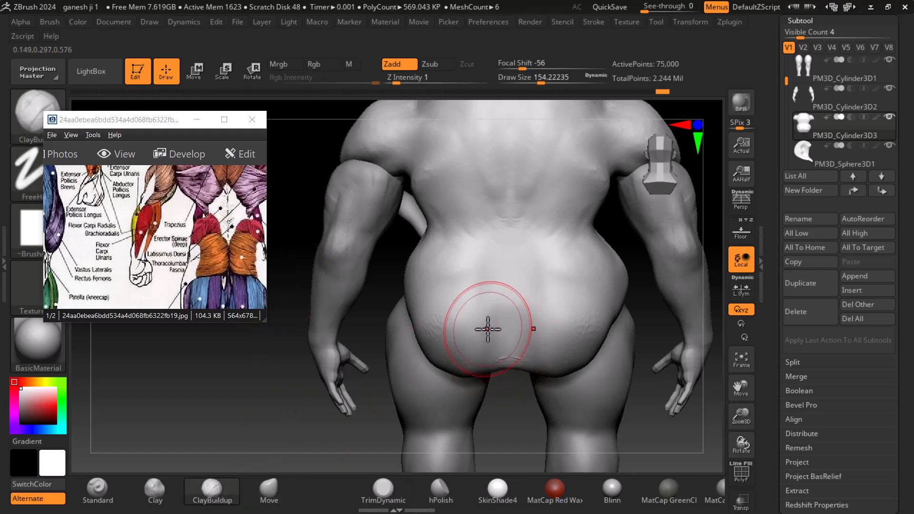
key("bracketleft")
left_click_drag(477, 325, 475, 346)
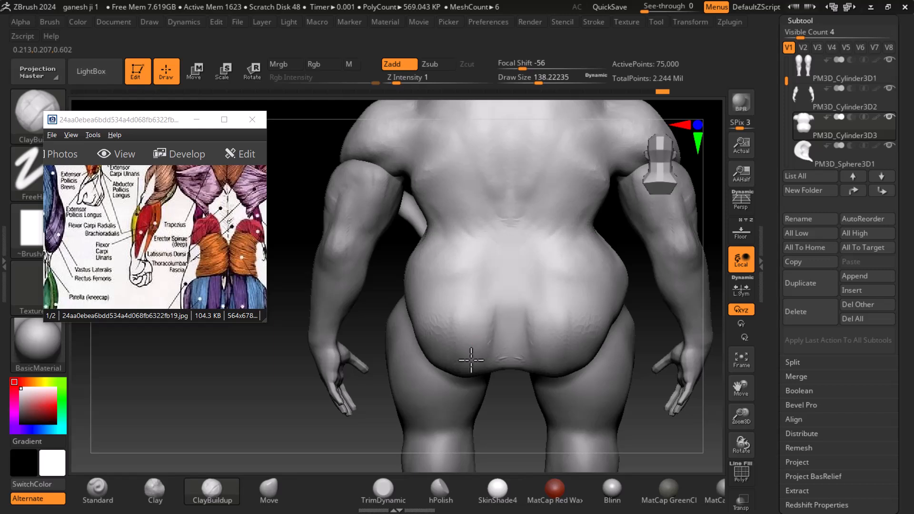
mouse_move(454, 319)
left_mouse_down()
mouse_move(432, 316)
mouse_move(425, 343)
left_mouse_up()
- Fill out the buttocks and their lower edges with further ClayBuildup strokes, define the cleft and smooth the surface
left_click_drag(654, 426, 702, 436)
mouse_move(438, 332)
left_mouse_down()
mouse_move(422, 333)
mouse_move(422, 310)
mouse_move(400, 322)
left_mouse_up()
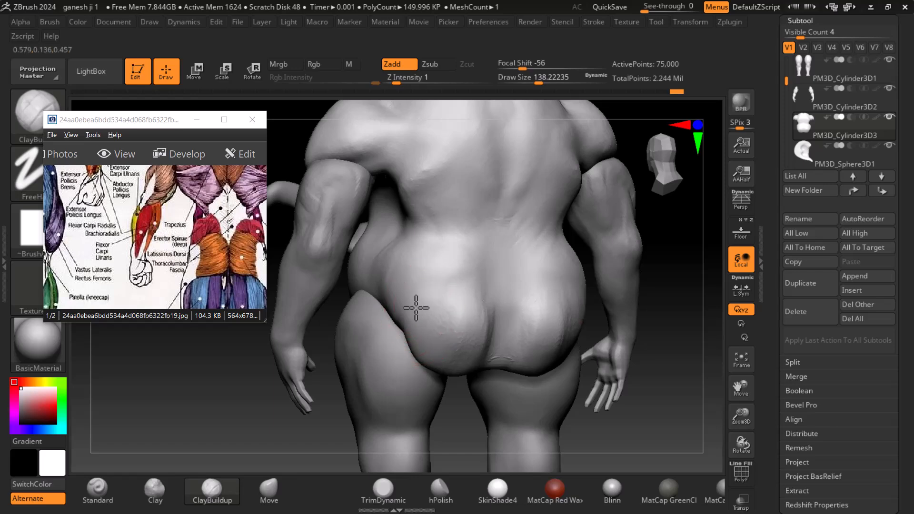
left_click_drag(408, 354, 406, 330)
mouse_move(666, 412)
left_mouse_down()
mouse_move(714, 414)
mouse_move(665, 408)
left_mouse_up()
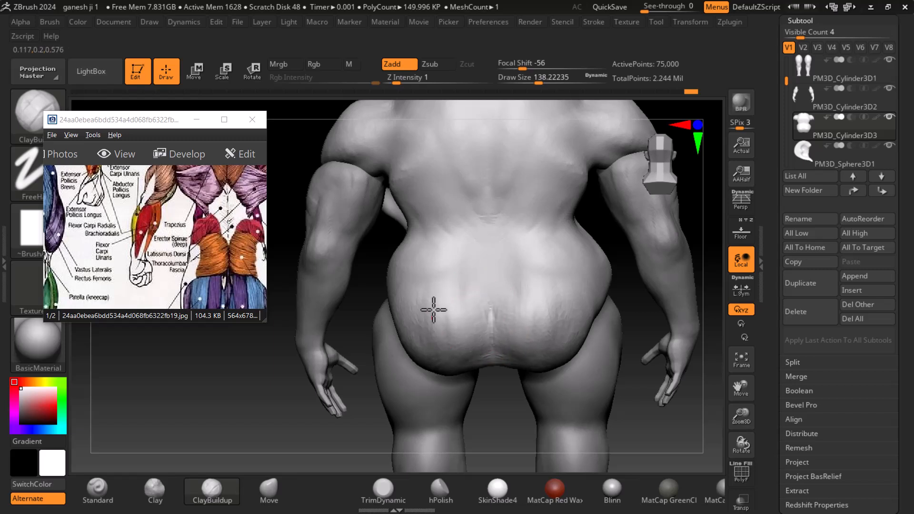
mouse_move(451, 354)
left_mouse_down()
mouse_move(467, 314)
mouse_move(434, 316)
left_mouse_up()
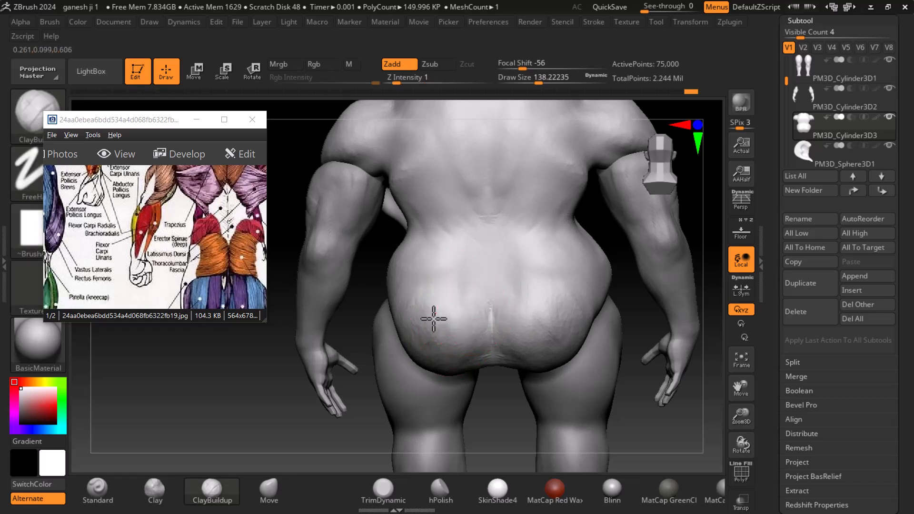
key("shift")
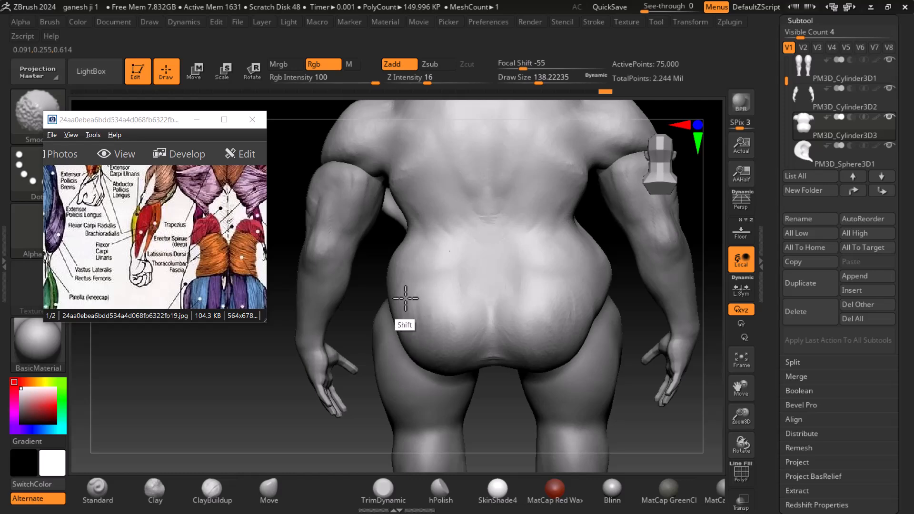
- Sculpt gluteal fibres around the outer hips with ClayBuildup at size about 138, using the chart, and smooth them into the buttocks
mouse_move(714, 432)
left_mouse_down()
mouse_move(724, 423)
mouse_move(661, 392)
left_mouse_up()
left_click_drag(583, 362, 603, 350)
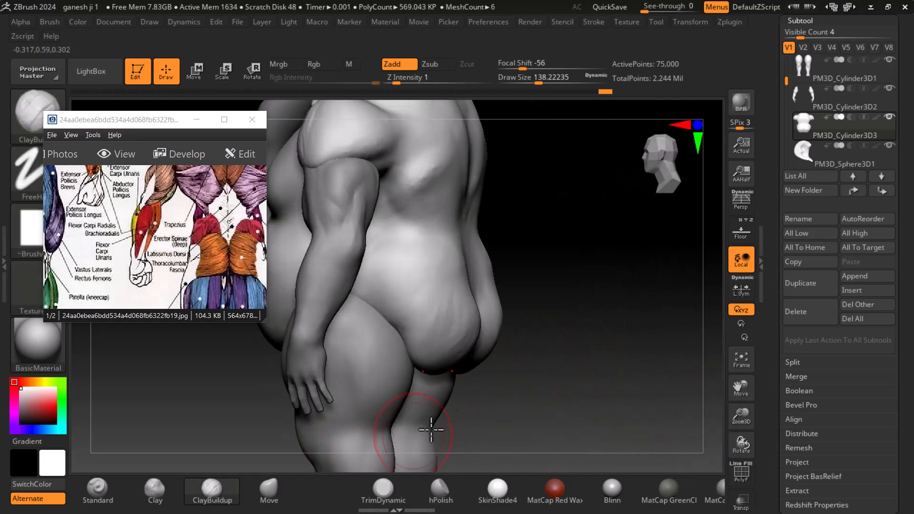
left_click_drag(182, 283, 199, 228)
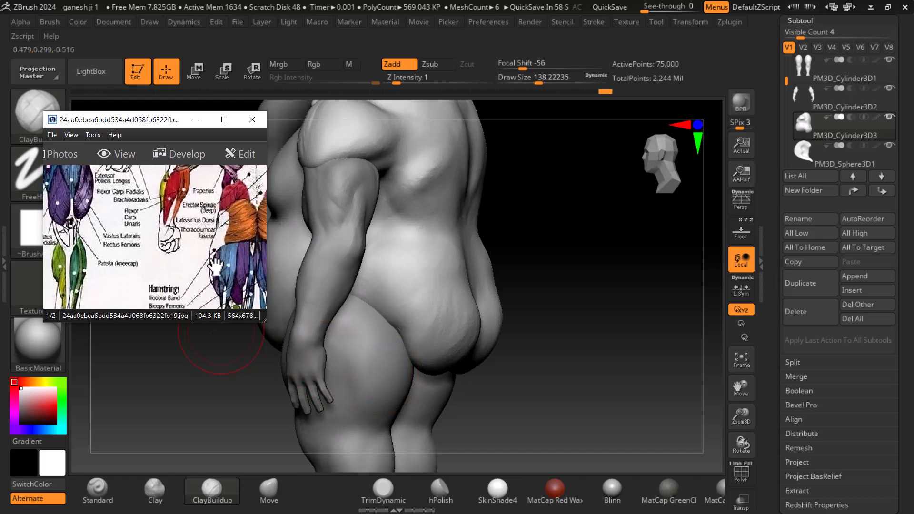
mouse_move(141, 213)
left_mouse_down()
mouse_move(189, 212)
mouse_move(201, 264)
mouse_move(201, 228)
mouse_move(201, 250)
mouse_move(130, 232)
left_mouse_up()
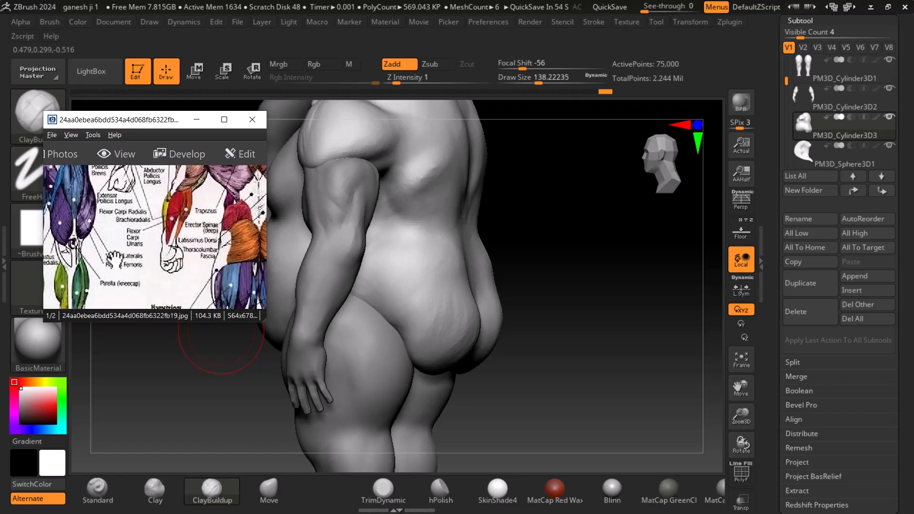
left_click_drag(619, 337, 524, 347)
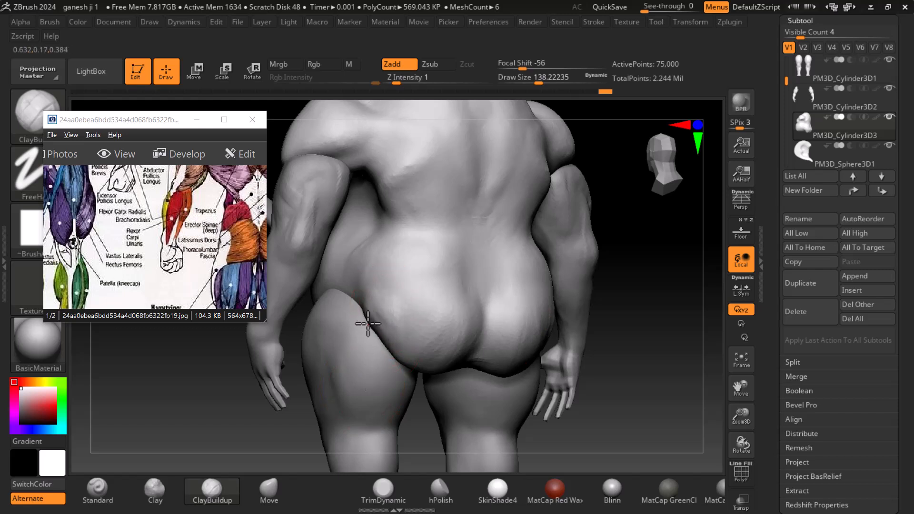
key("shift")
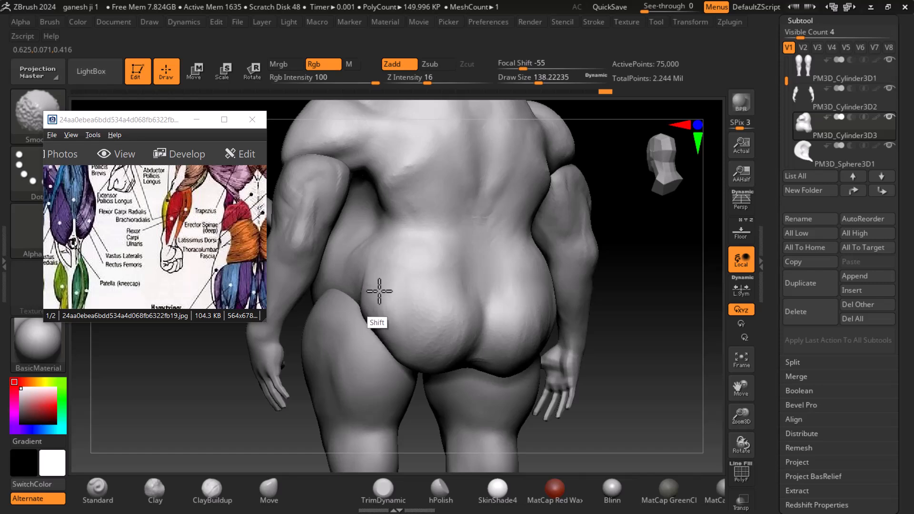
mouse_move(418, 291)
left_mouse_down("shift")
mouse_move(448, 367)
mouse_move(388, 351)
left_mouse_up("shift")
- Smooth the crease between hip and thigh, the buttock surface and the back below the shoulder blade at size about 138
mouse_move(676, 369)
left_mouse_down()
mouse_move(743, 387)
mouse_move(660, 367)
left_mouse_up()
key("shift")
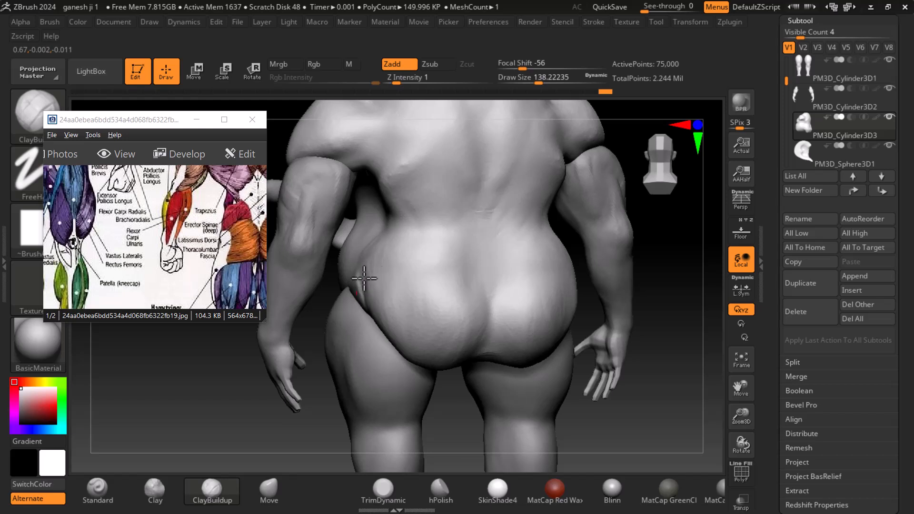
key("shift")
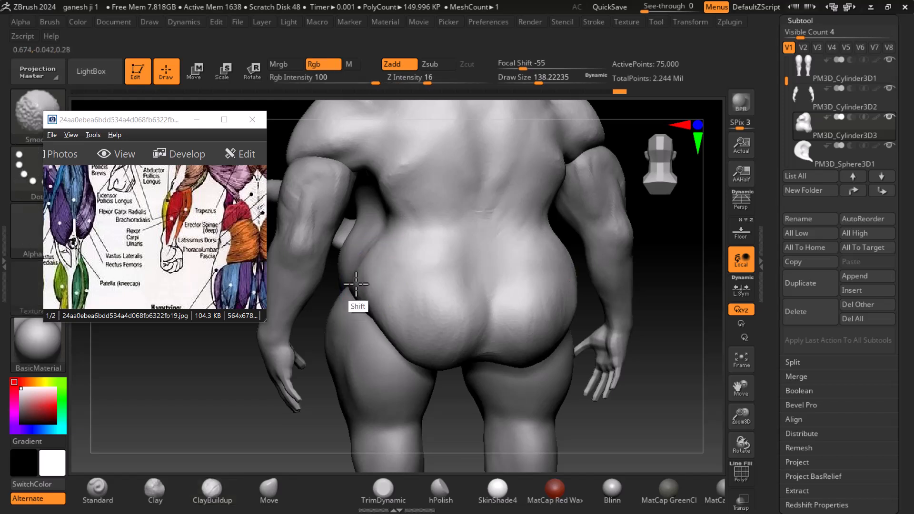
mouse_move(427, 303)
left_mouse_down("shift")
mouse_move(414, 326)
mouse_move(441, 314)
mouse_move(431, 311)
left_mouse_up("shift")
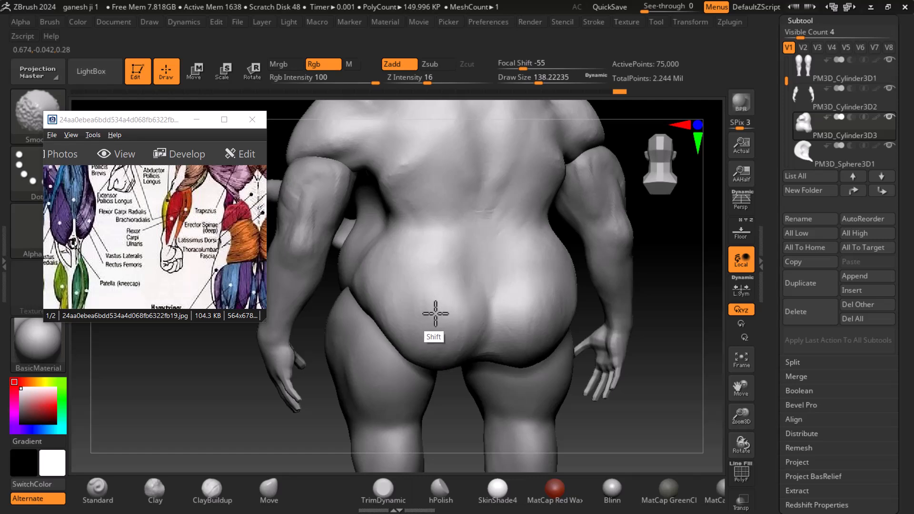
mouse_move(668, 399)
left_mouse_down()
mouse_move(747, 381)
mouse_move(657, 333)
mouse_move(708, 360)
mouse_move(663, 414)
mouse_move(612, 374)
left_mouse_up()
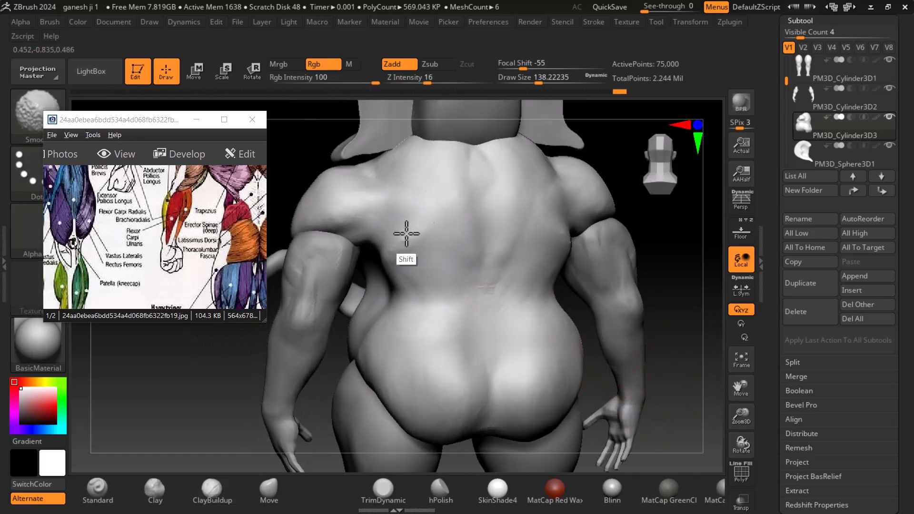
mouse_move(411, 233)
left_mouse_down("shift")
mouse_move(394, 248)
mouse_move(410, 232)
mouse_move(403, 234)
left_mouse_up("shift")
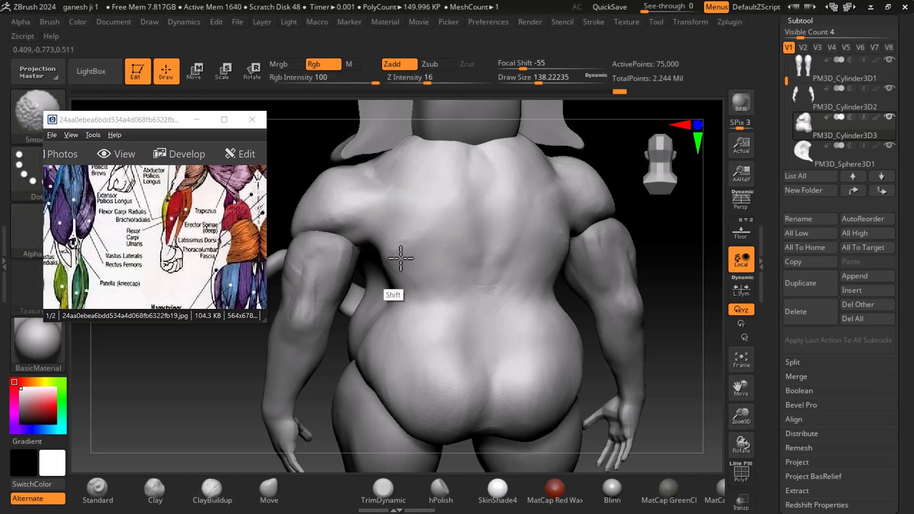
- Smooth the lower chest beneath the pectorals at size about 138, using the chart's front torso, and isolate the torso subtool
mouse_move(653, 387)
left_mouse_down()
mouse_move(708, 369)
mouse_move(728, 380)
mouse_move(649, 376)
mouse_move(738, 367)
mouse_move(677, 351)
mouse_move(643, 327)
left_mouse_up()
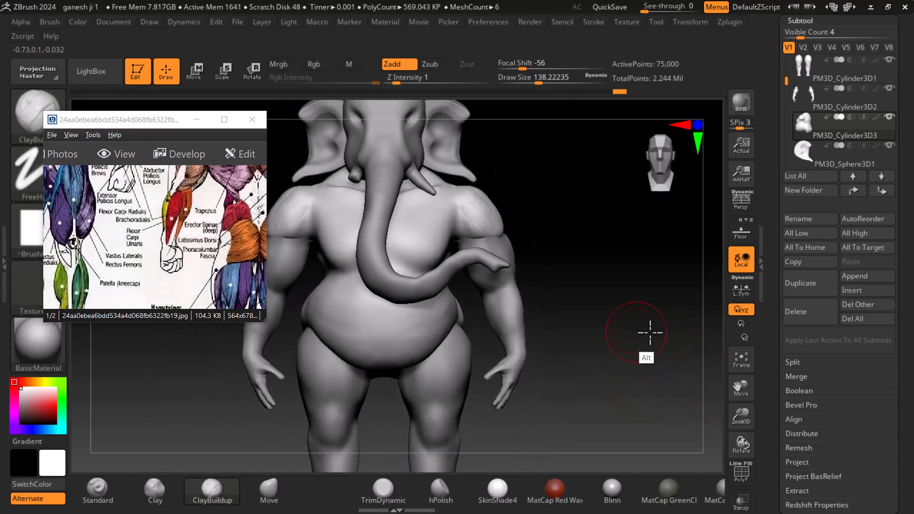
left_click_drag(135, 184, 142, 302)
left_click_drag(119, 227, 207, 247)
mouse_move(690, 321)
left_mouse_down("alt")
mouse_move(698, 337)
mouse_move(718, 330)
left_mouse_up("alt")
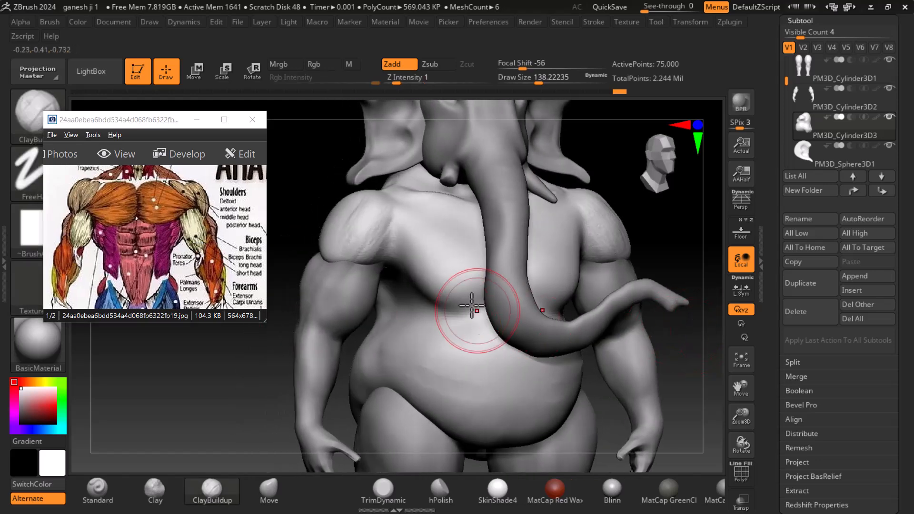
left_click_drag(662, 231, 481, 296, "shift")
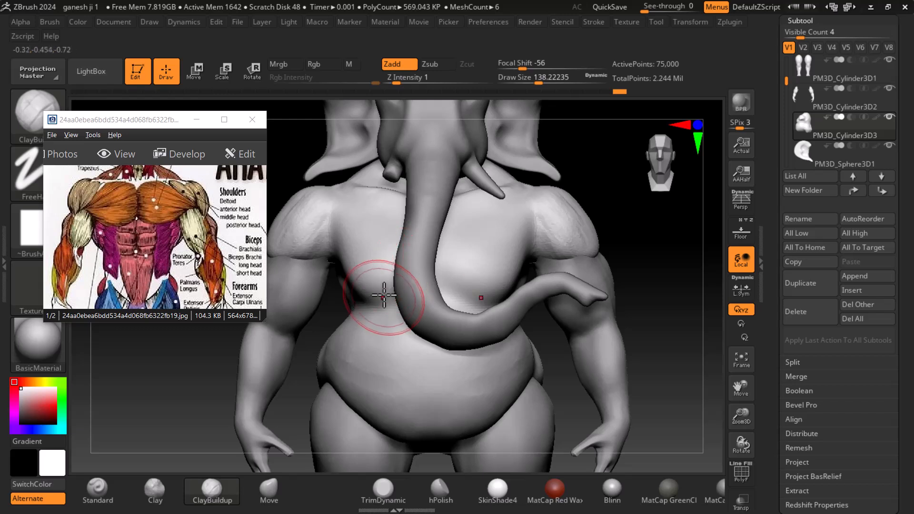
left_click_drag(387, 266, 387, 261, "shift")
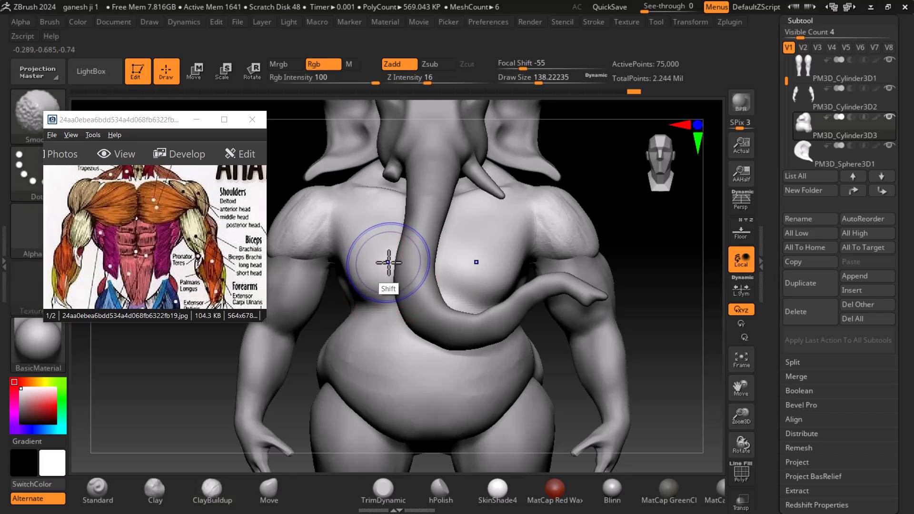
left_click(798, 128, "shift")
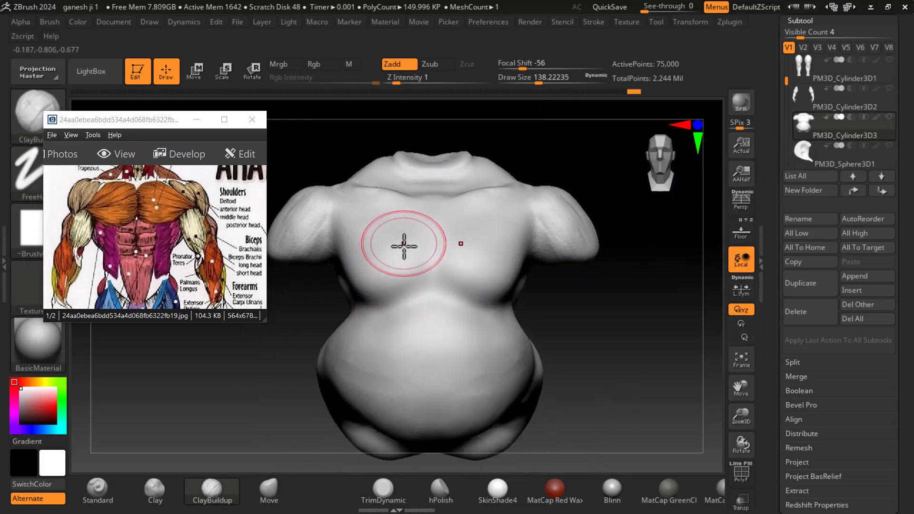
- Sculpt pectoral muscle fibres across the chest and towards the armpit with ClayBuildup at size about 74, following the chart
key("[")
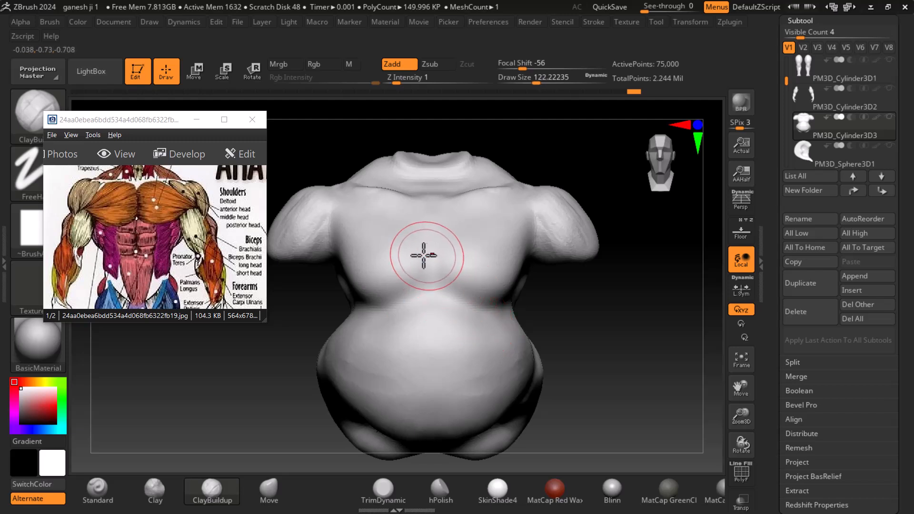
right_click_drag(637, 332, 648, 351, "ctrl")
right_click_drag(650, 333, 654, 352, "alt")
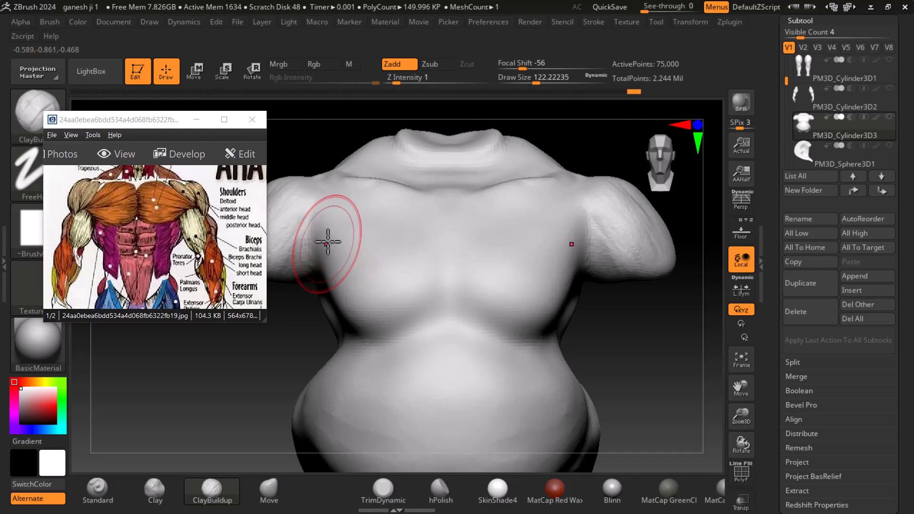
left_click_drag(631, 324, 693, 343)
left_click_drag(561, 307, 630, 326, "alt")
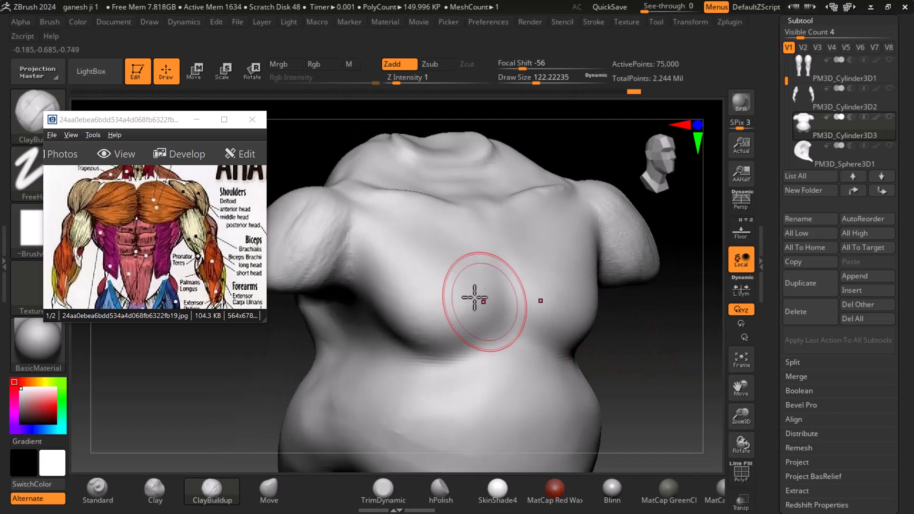
key("[")
key("[")
key("[")
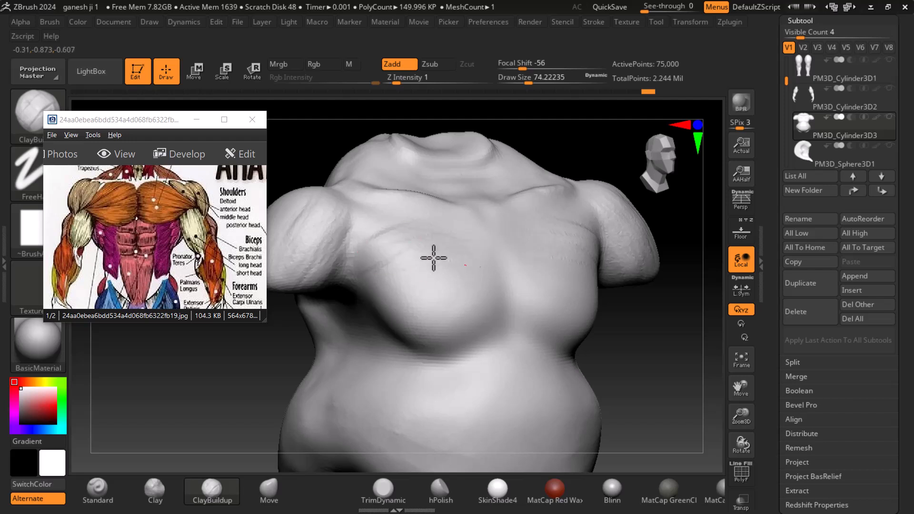
left_click_drag(326, 240, 396, 278)
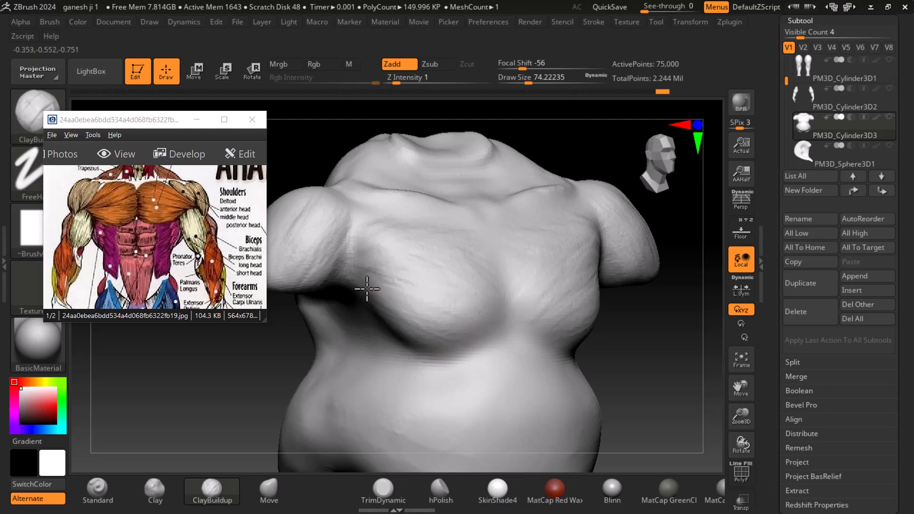
left_click_drag(346, 272, 393, 272)
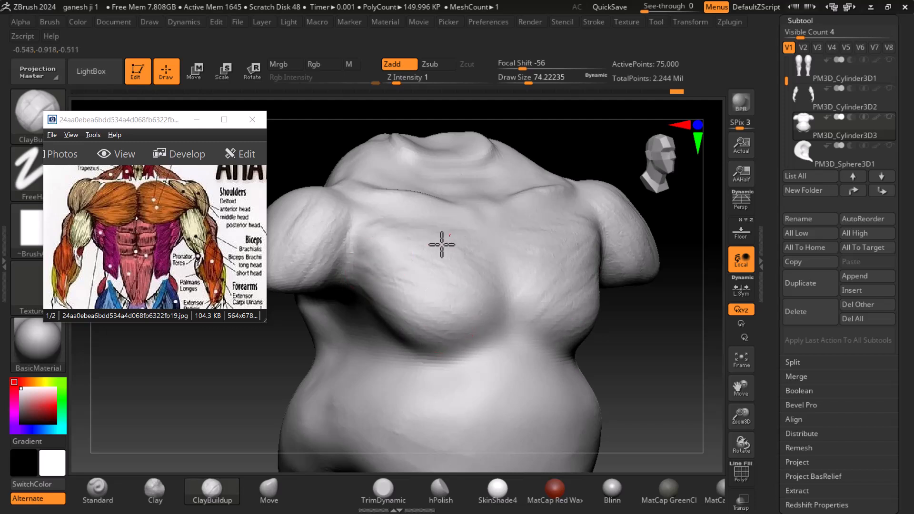
left_click_drag(467, 288, 483, 336)
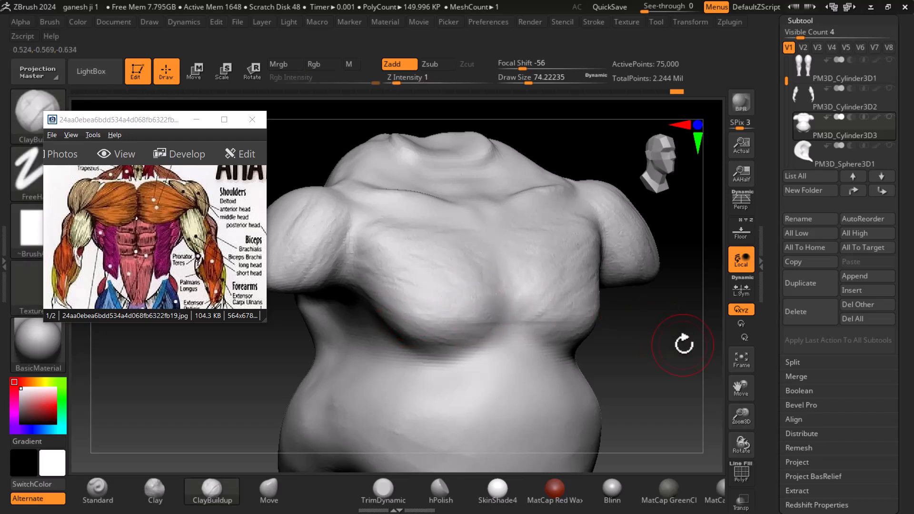
- Smooth the pectoral strokes and build up the transition between chest and shoulder with ClayBuildup at size about 74
left_click_drag(684, 343, 607, 347)
mouse_move(506, 280)
left_mouse_down("shift")
mouse_move(467, 322)
mouse_move(433, 246)
mouse_move(404, 241)
mouse_move(384, 253)
mouse_move(404, 261)
mouse_move(425, 298)
mouse_move(367, 240)
mouse_move(398, 253)
mouse_move(357, 234)
mouse_move(333, 239)
mouse_move(346, 254)
mouse_move(345, 226)
mouse_move(337, 251)
left_mouse_up("shift")
left_click_drag(332, 309, 311, 364)
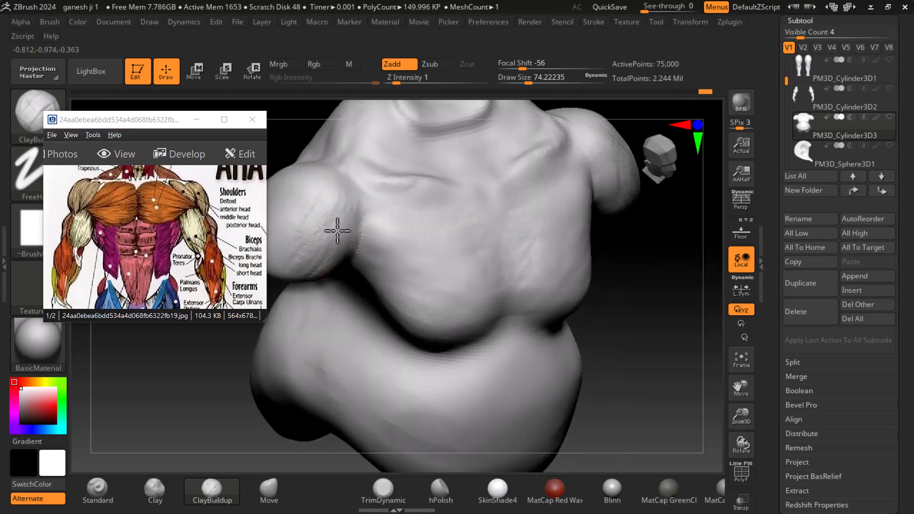
left_click_drag(679, 351, 735, 357)
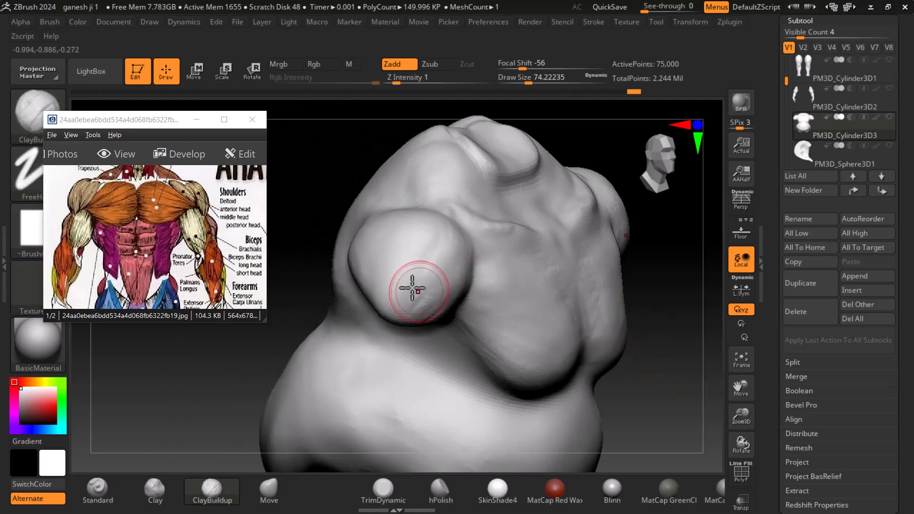
left_click_drag(700, 335, 439, 241)
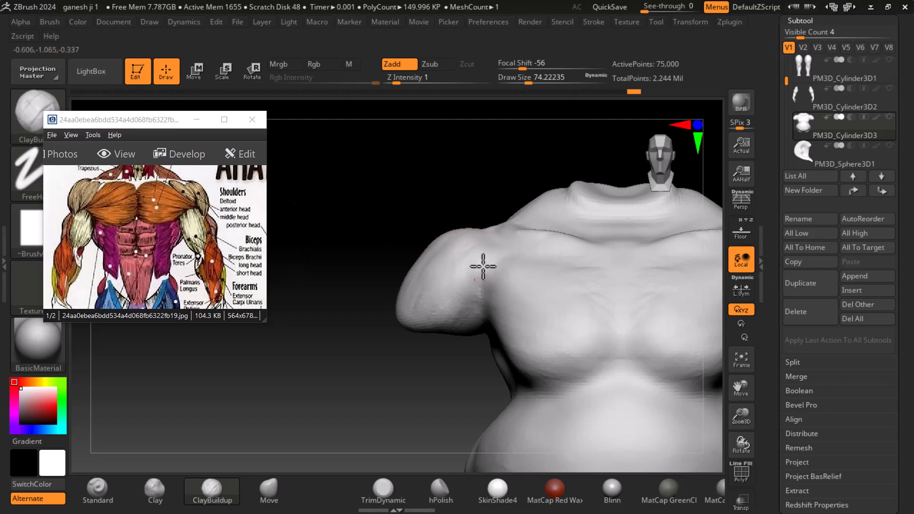
- Sculpt deltoid fibres around the front, side and back of the shoulder with ClayBuildup and soften them
right_click_drag(444, 265, 447, 233)
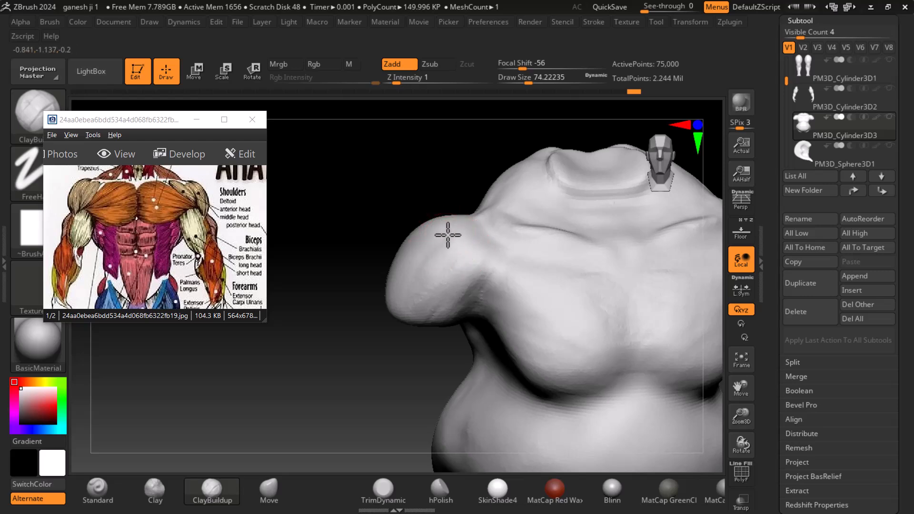
left_click_drag(379, 210, 415, 266)
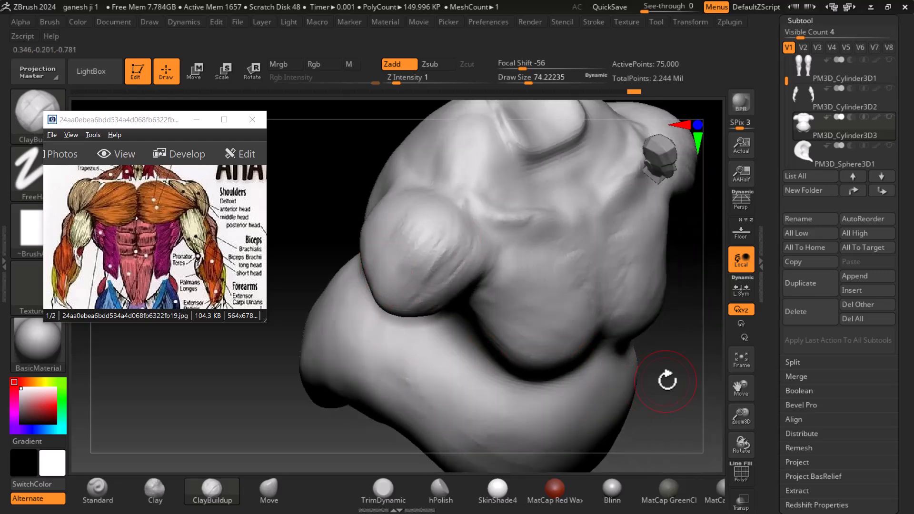
left_click_drag(718, 380, 652, 330)
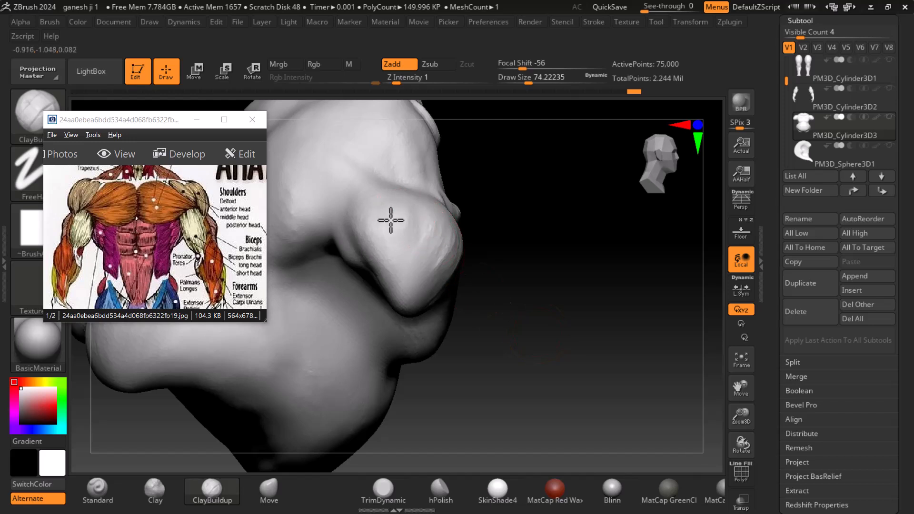
left_click_drag(540, 261, 571, 294)
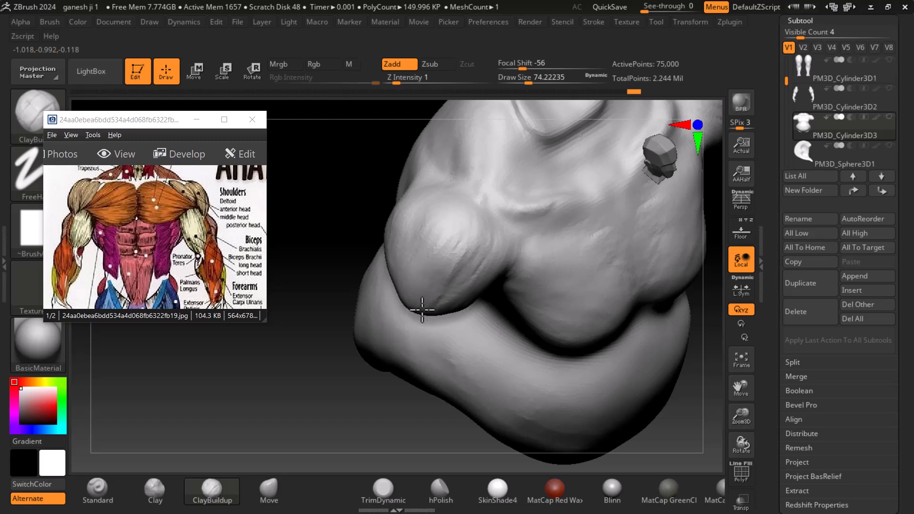
left_click_drag(338, 371, 377, 306)
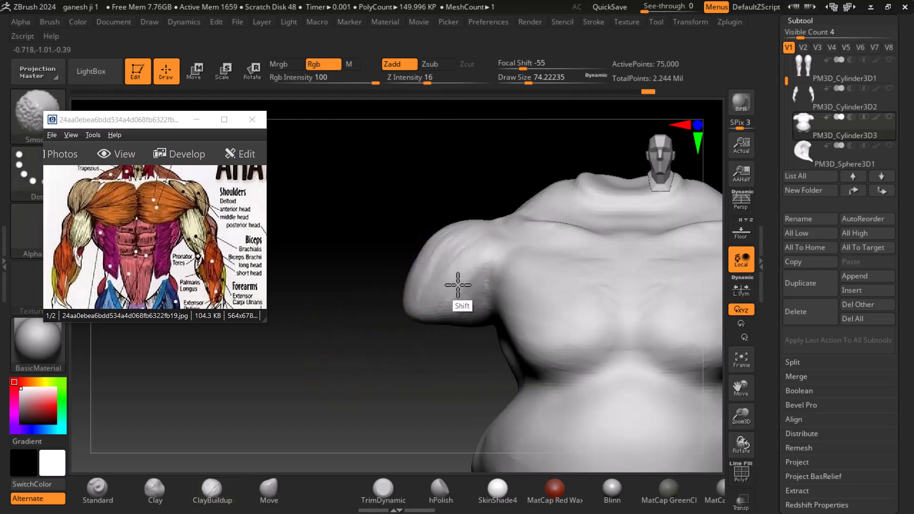
- Refine and smooth the lower edges of the pectorals, and show all the subtools again
left_click_drag(408, 353, 510, 288)
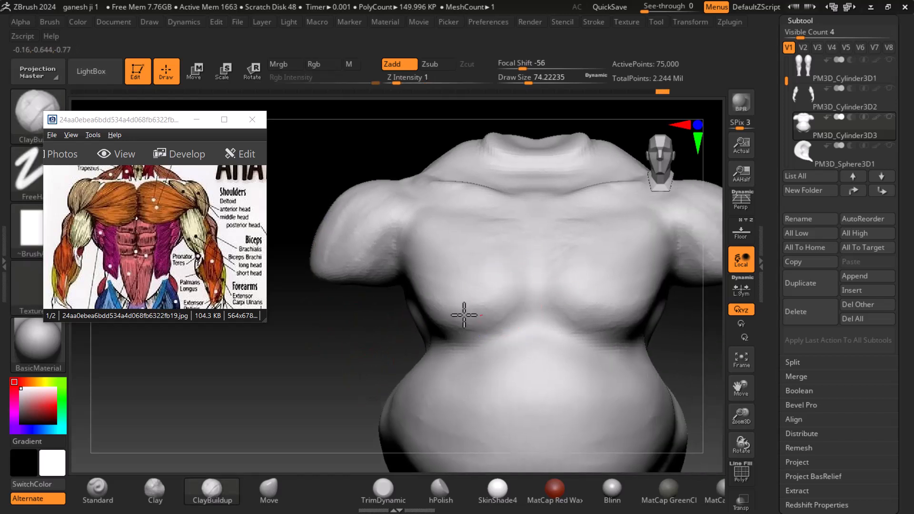
mouse_move(480, 288)
left_mouse_down("shift")
mouse_move(457, 326)
mouse_move(489, 307)
left_mouse_up("shift")
left_click_drag(348, 389, 310, 314, "alt")
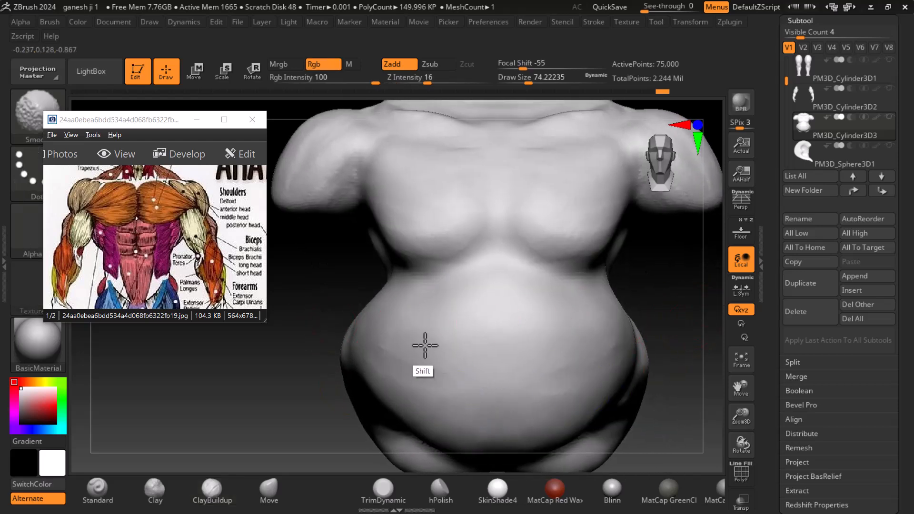
left_click(889, 117, "shift")
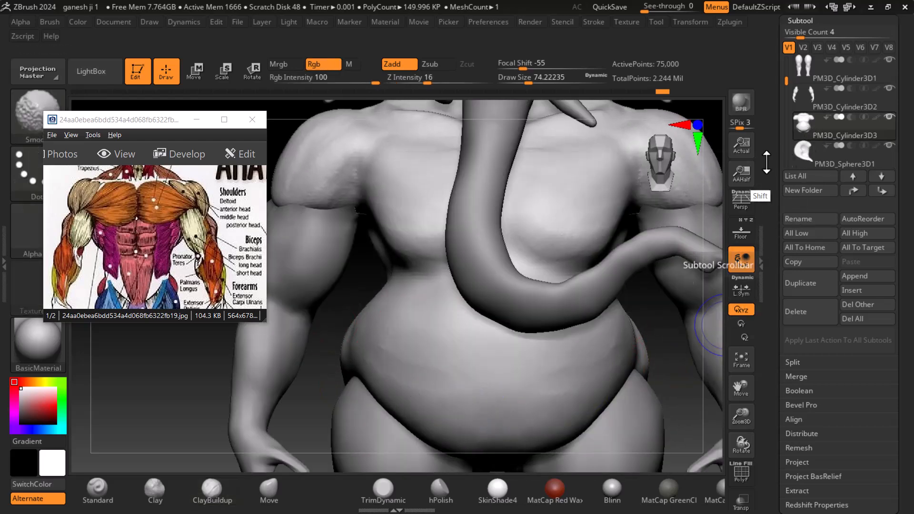
- Select the arms subtool and sculpt forearm fibres below the elbow crease with ClayBuildup at size about 38, using the chart's forearm muscles
left_click_drag(192, 398, 393, 255, "alt")
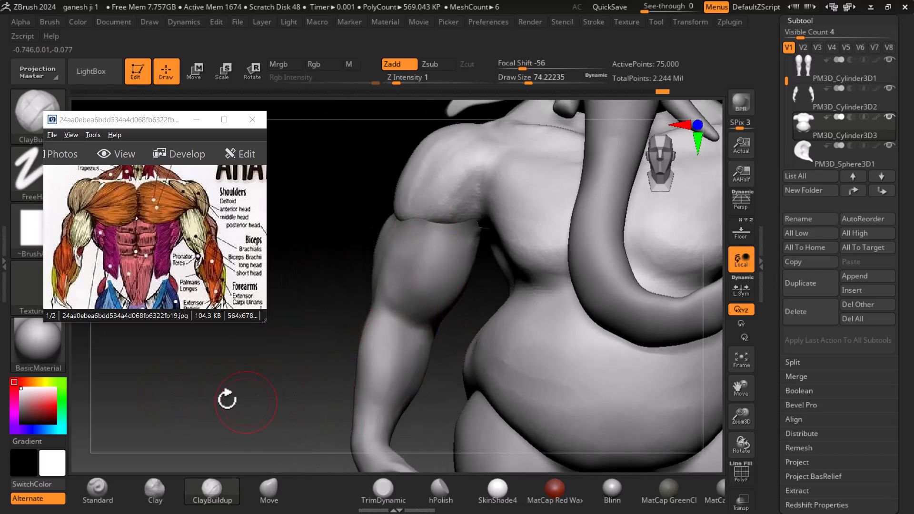
left_click_drag(78, 268, 64, 231)
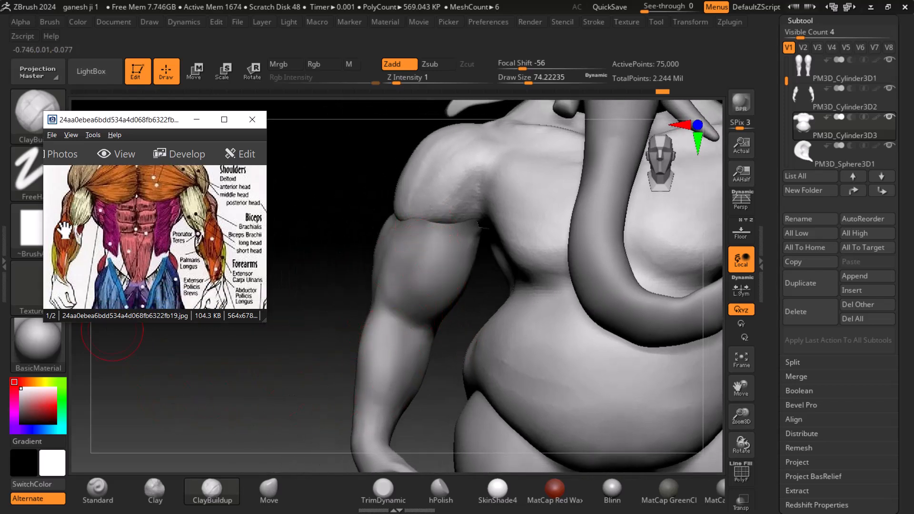
left_click(407, 358, "alt")
mouse_move(309, 373)
left_mouse_down()
mouse_move(302, 387)
mouse_move(419, 310)
mouse_move(375, 302)
mouse_move(377, 287)
mouse_move(387, 327)
left_mouse_up()
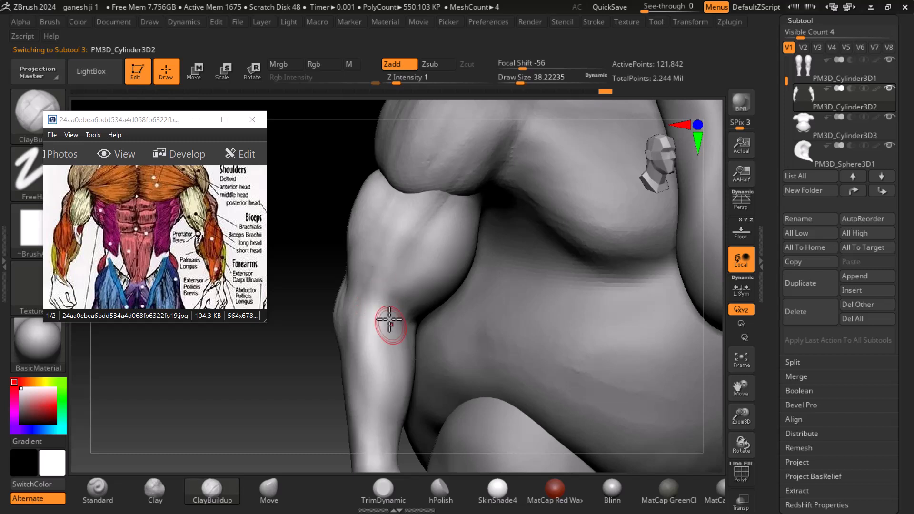
left_click_drag(377, 280, 389, 310, "shift")
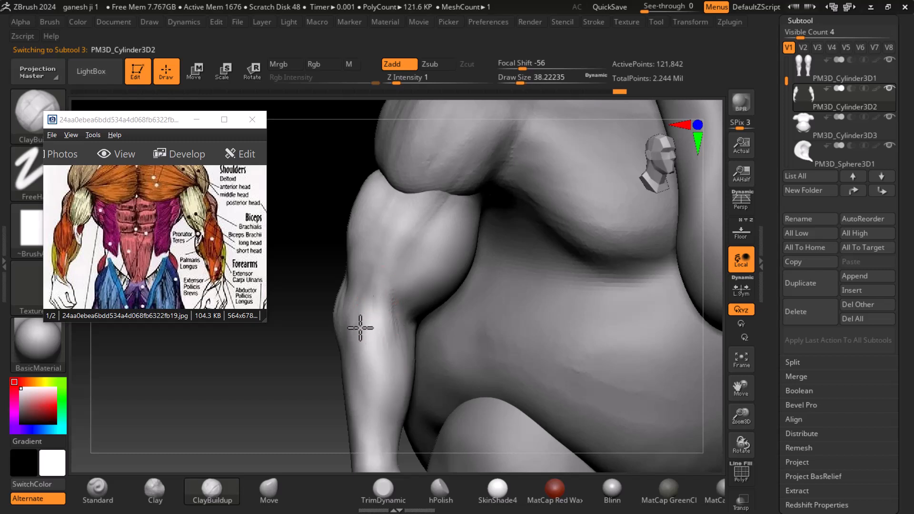
left_click_drag(333, 377, 298, 390)
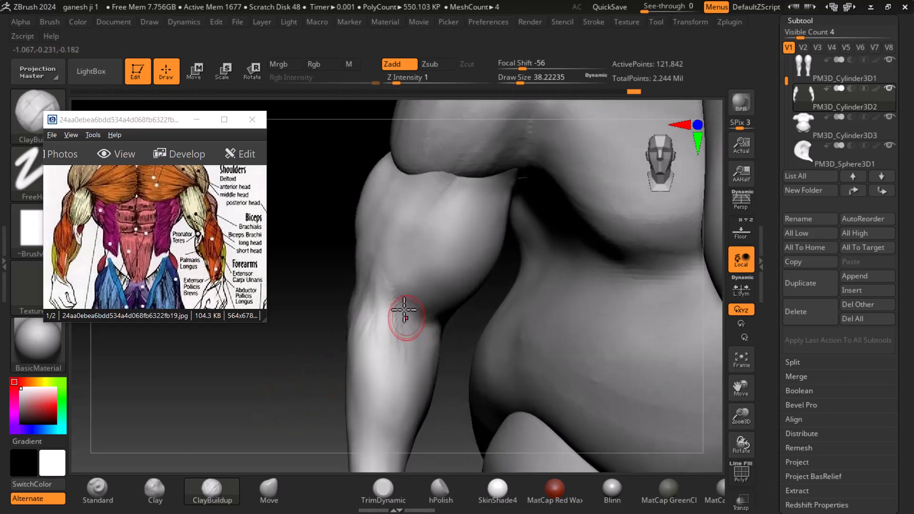
left_click_drag(388, 353, 389, 364)
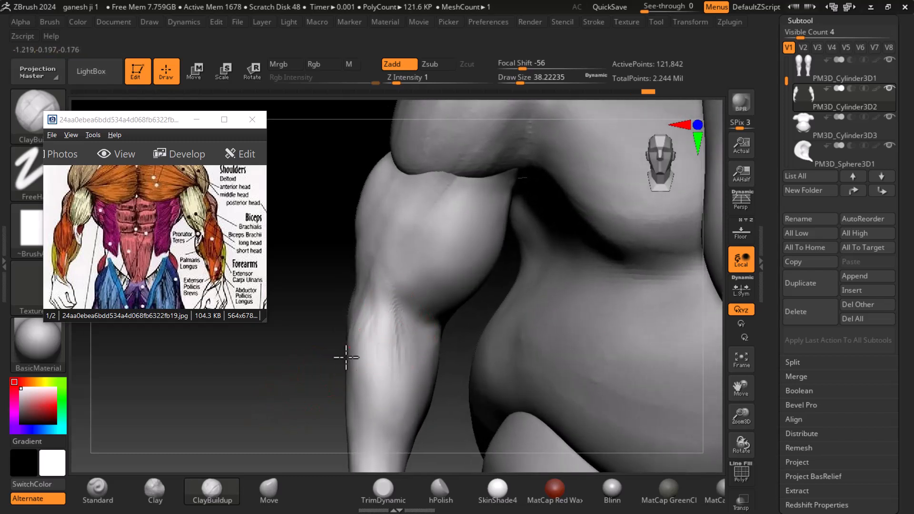
- Deepen the muscle lines from the inner elbow down the front of the forearm with ClayBuildup strokes and smooth them
left_click_drag(310, 380, 333, 392)
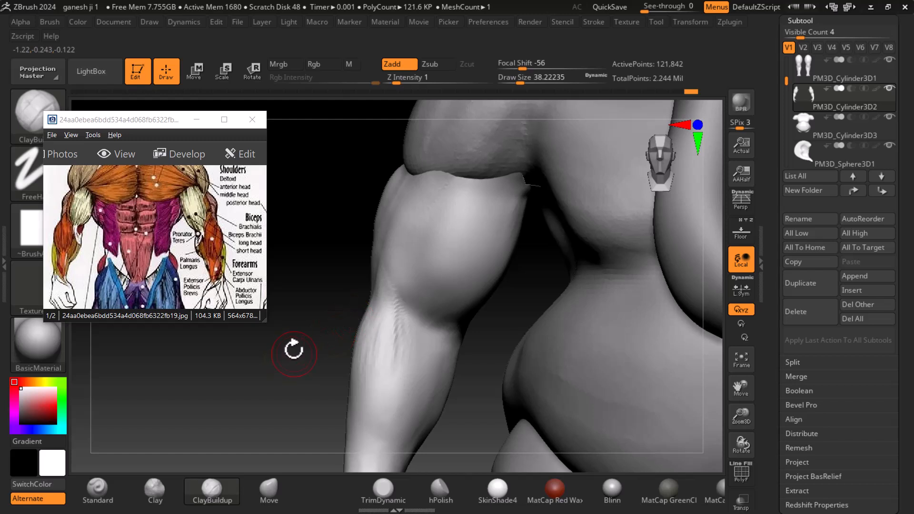
left_click_drag(296, 337, 343, 333)
left_click_drag(389, 282, 407, 356)
left_click_drag(338, 359, 352, 375)
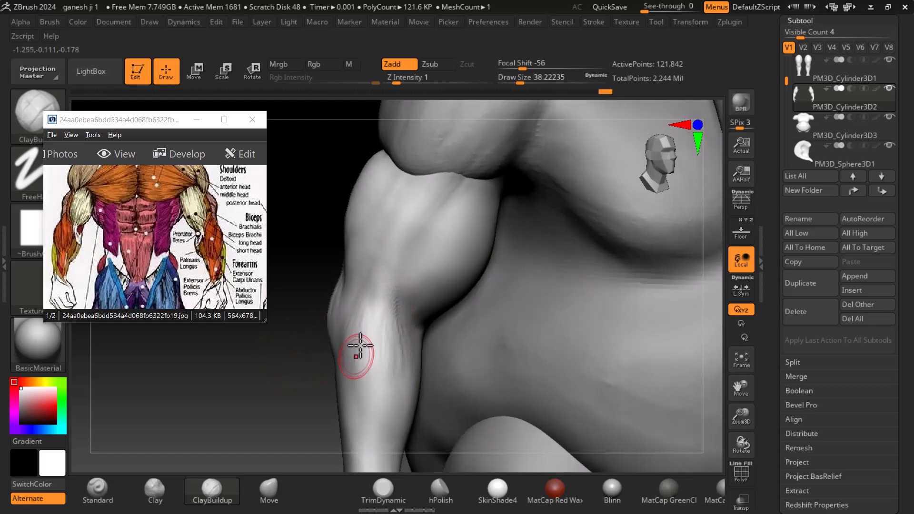
left_click_drag(383, 349, 387, 402)
left_click_drag(392, 364, 397, 411)
left_click_drag(293, 408, 290, 398, "shift")
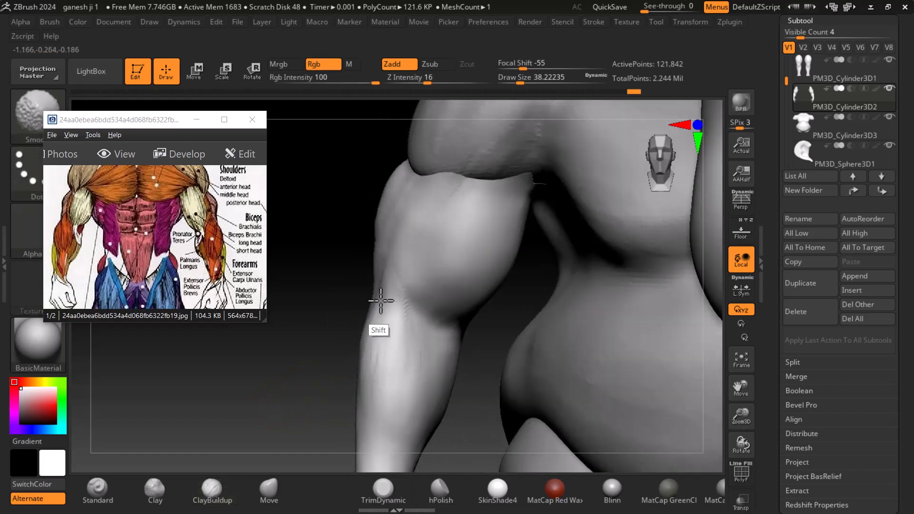
- Isolate the arms subtool and sculpt extensor fibres on the outer forearm just below the elbow with ClayBuildup, using the chart's rear-view forearm
mouse_move(259, 434)
left_mouse_down()
mouse_move(297, 368)
mouse_move(220, 367)
mouse_move(244, 362)
left_mouse_up()
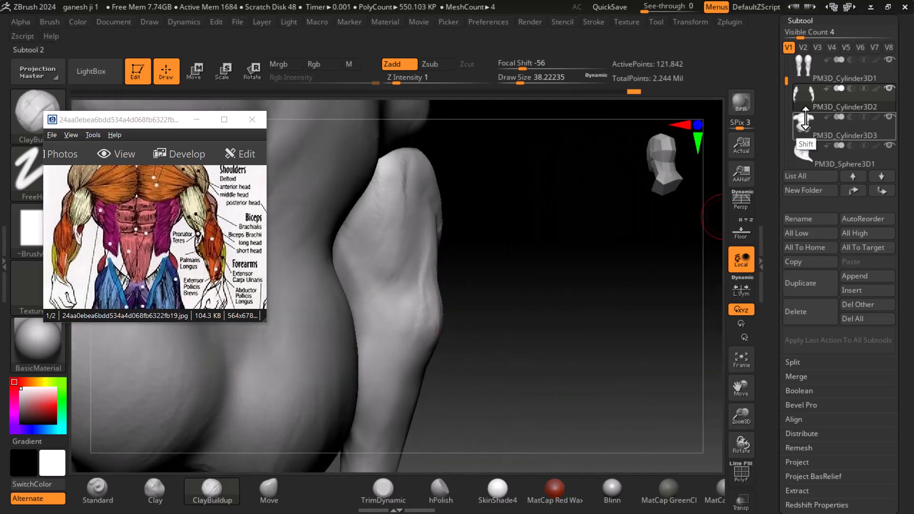
left_click(889, 88, "shift")
left_click_drag(224, 260, 234, 194)
left_click_drag(540, 328, 473, 347)
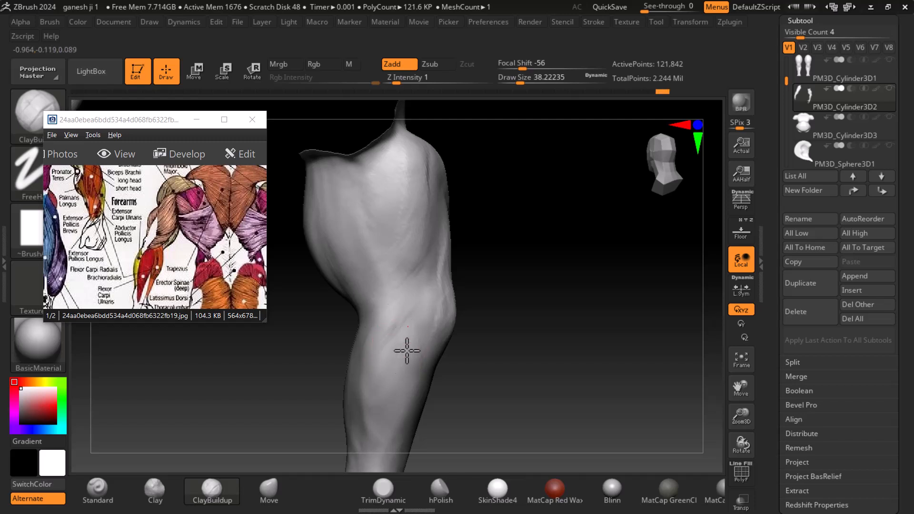
mouse_move(405, 399)
left_mouse_down()
mouse_move(404, 350)
mouse_move(389, 319)
left_mouse_up()
mouse_move(516, 339)
left_mouse_down()
mouse_move(547, 343)
mouse_move(512, 351)
left_mouse_up()
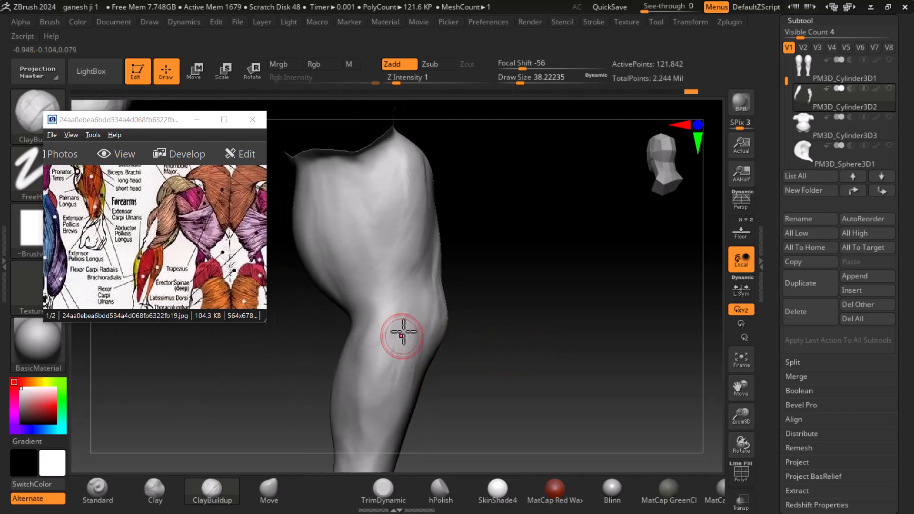
left_click_drag(393, 408, 401, 341)
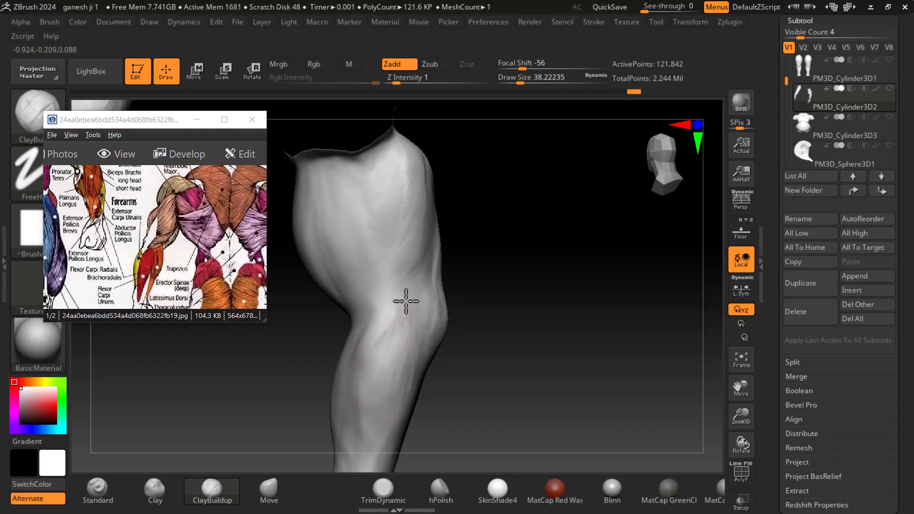
- Sculpt long muscle lines from the elbow down the back of the forearm towards the wrist with ClayBuildup
left_click_drag(529, 346, 486, 357)
left_click_drag(403, 415, 410, 341)
mouse_move(561, 342)
left_mouse_down()
mouse_move(604, 340)
mouse_move(622, 286)
mouse_move(607, 335)
left_mouse_up()
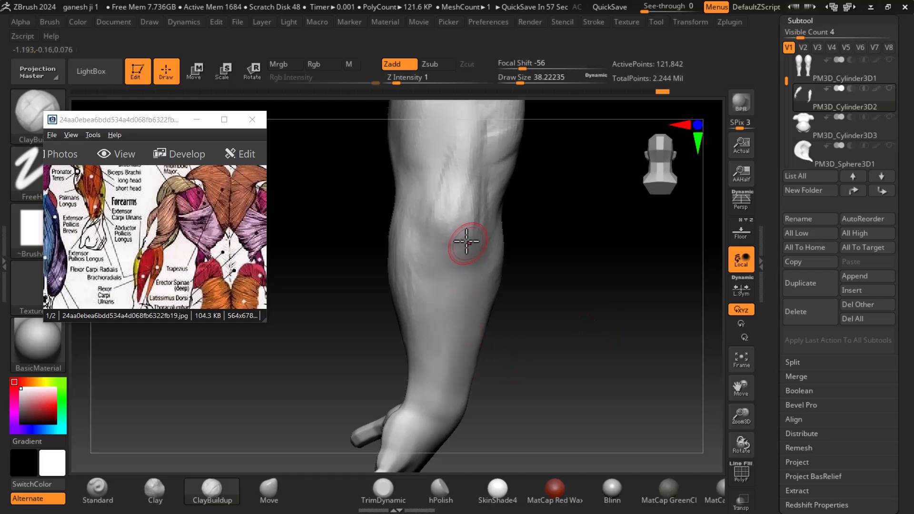
left_click_drag(441, 321, 439, 385)
left_click_drag(444, 265, 434, 405)
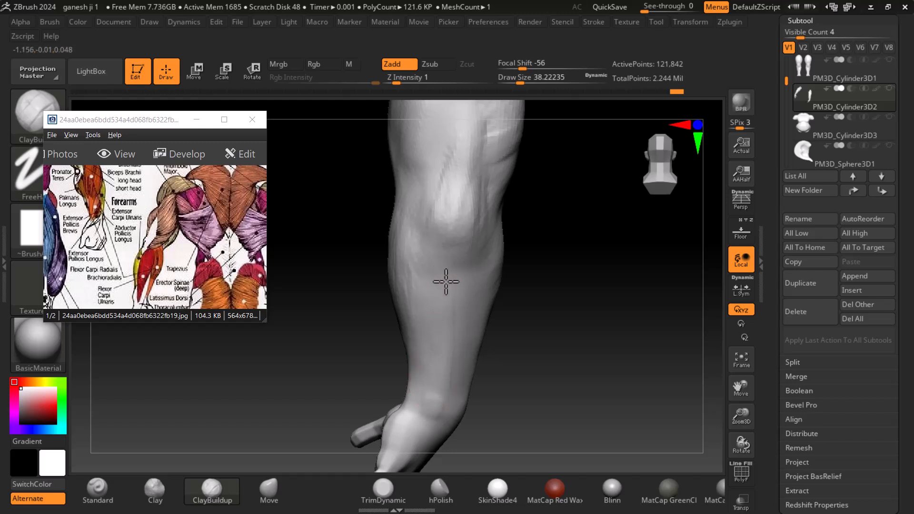
left_click_drag(445, 296, 445, 262)
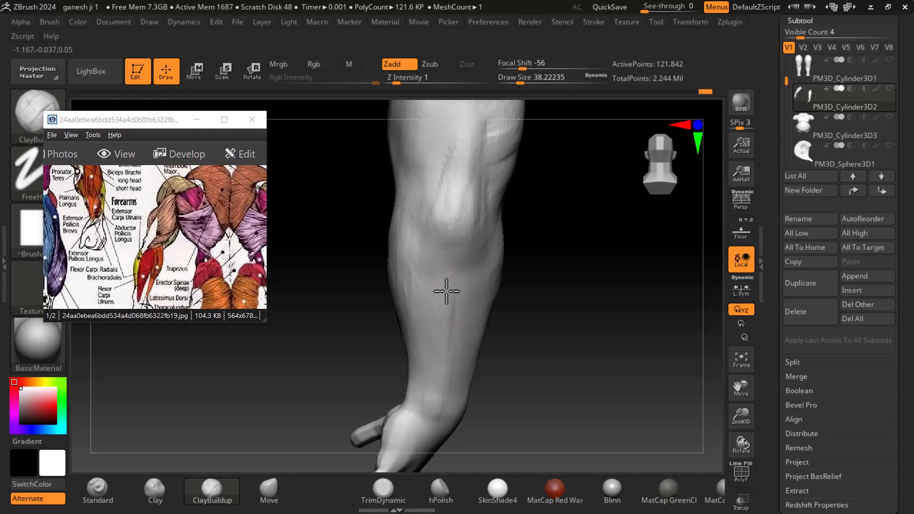
- Undo a trial stroke near the wrist and sculpt the muscle separations along the outer edge and thumb side of the forearm
mouse_move(514, 384)
left_mouse_down()
mouse_move(595, 398)
mouse_move(507, 341)
left_mouse_up()
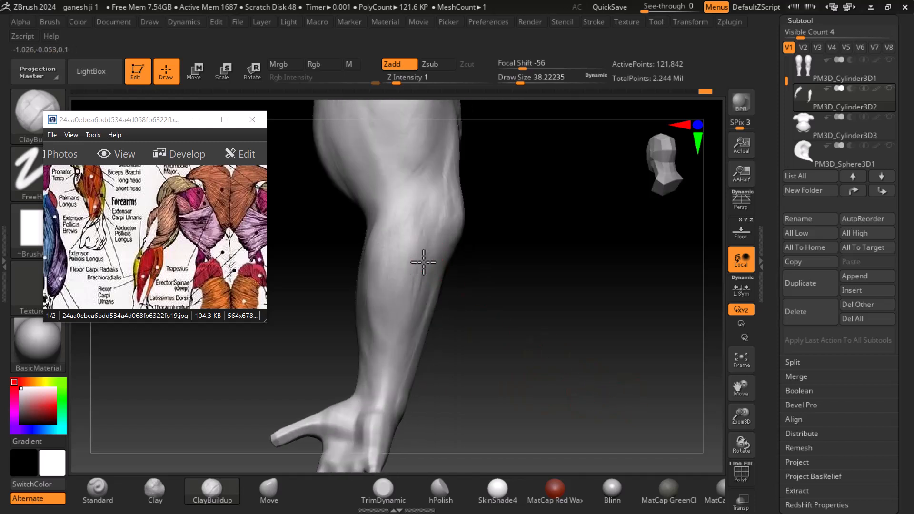
left_click_drag(402, 350, 392, 383)
key("ctrl+z")
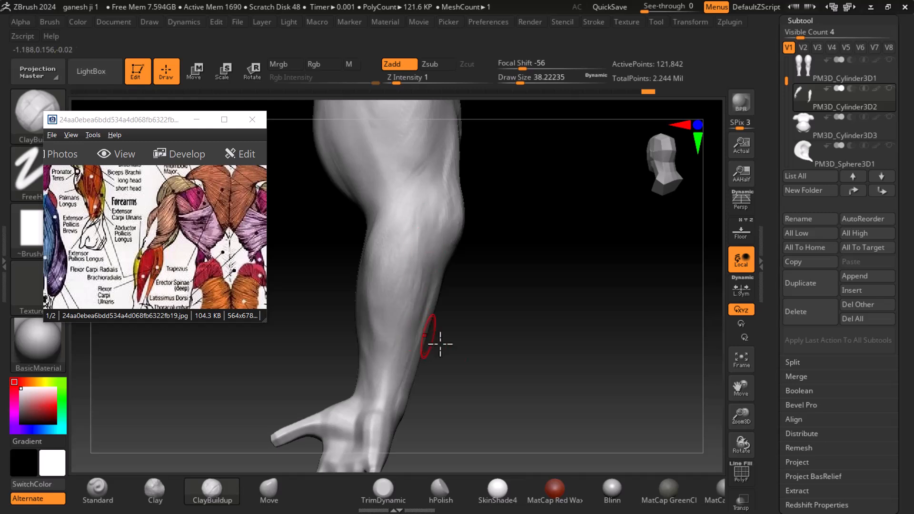
left_click_drag(426, 335, 444, 288)
mouse_move(373, 308)
left_mouse_down()
mouse_move(376, 278)
mouse_move(380, 364)
mouse_move(401, 286)
left_mouse_up()
left_click_drag(508, 316, 569, 313)
left_click_drag(374, 299, 378, 288)
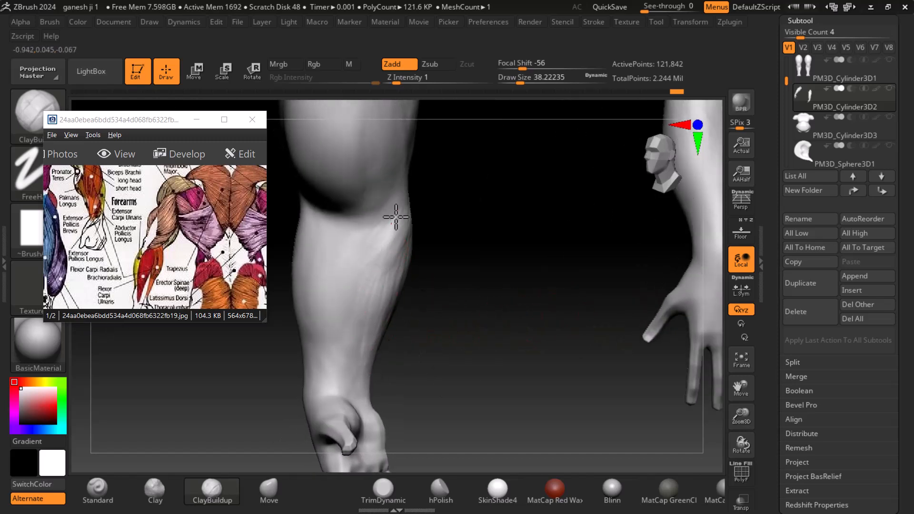
- Refine the forearm fibres between the elbow and wrist from several sides and smooth the outer and back surfaces
mouse_move(461, 275)
left_mouse_down()
mouse_move(405, 270)
mouse_move(429, 235)
left_mouse_up()
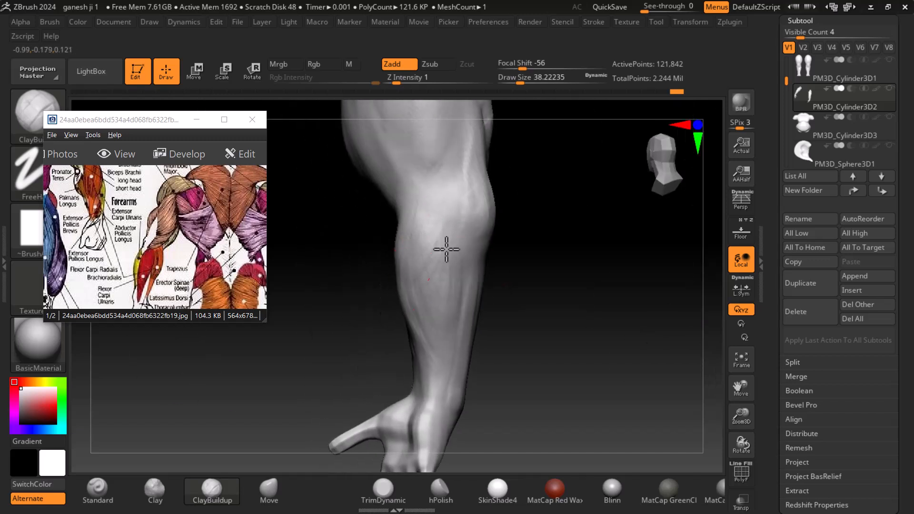
left_click_drag(369, 321, 451, 223)
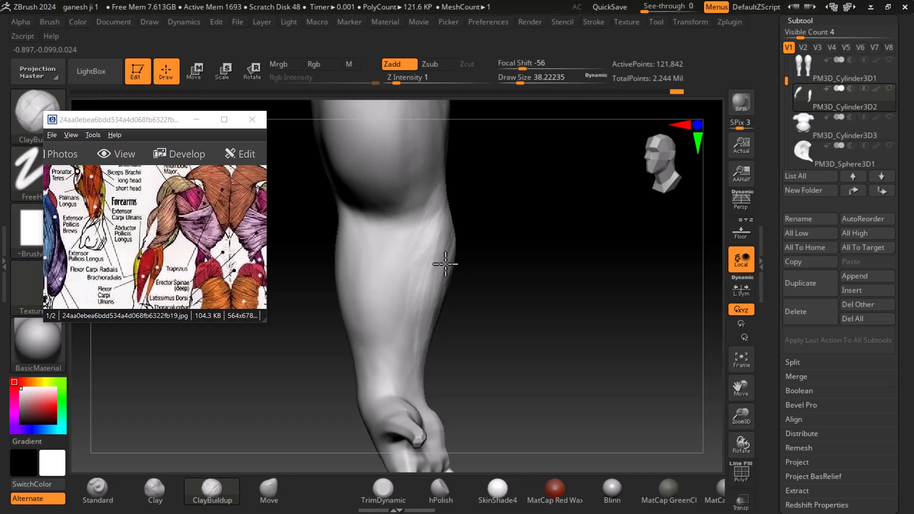
left_click_drag(450, 272, 467, 280)
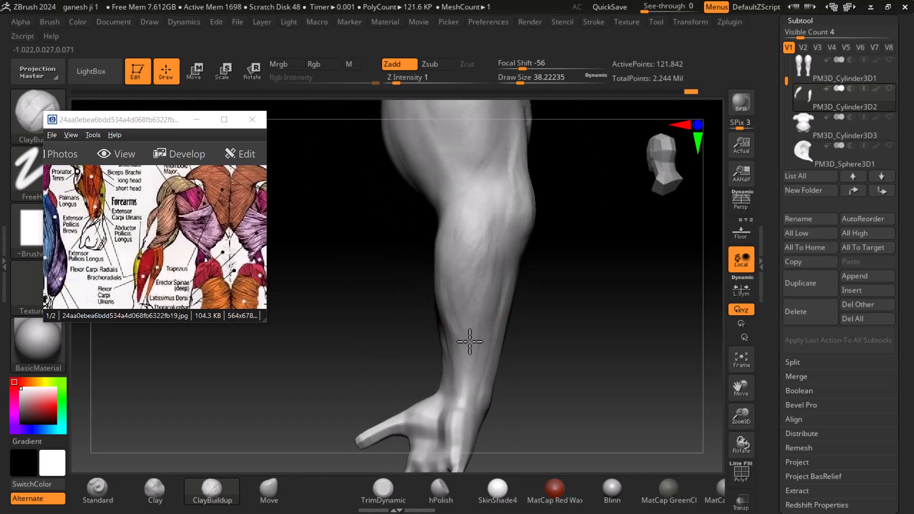
left_click_drag(556, 285, 662, 323)
key("shift")
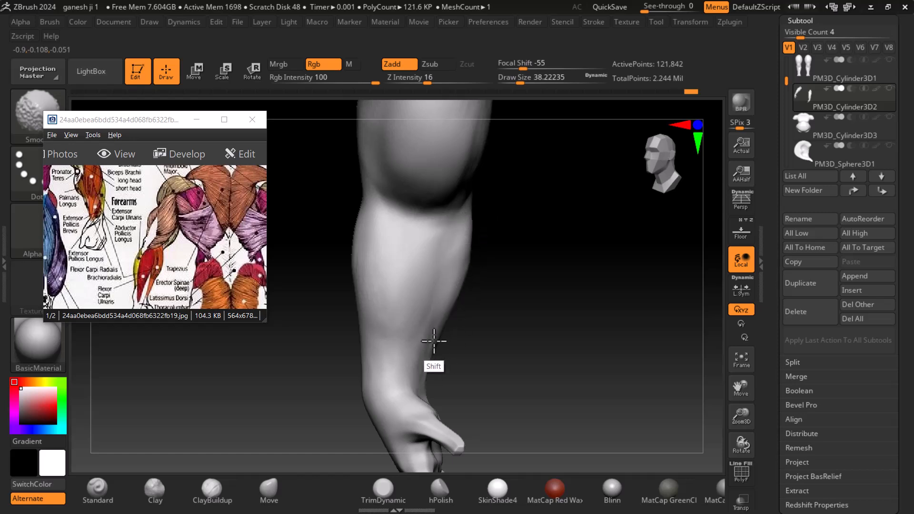
mouse_move(484, 292)
left_mouse_down()
mouse_move(521, 258)
mouse_move(510, 204)
left_mouse_up()
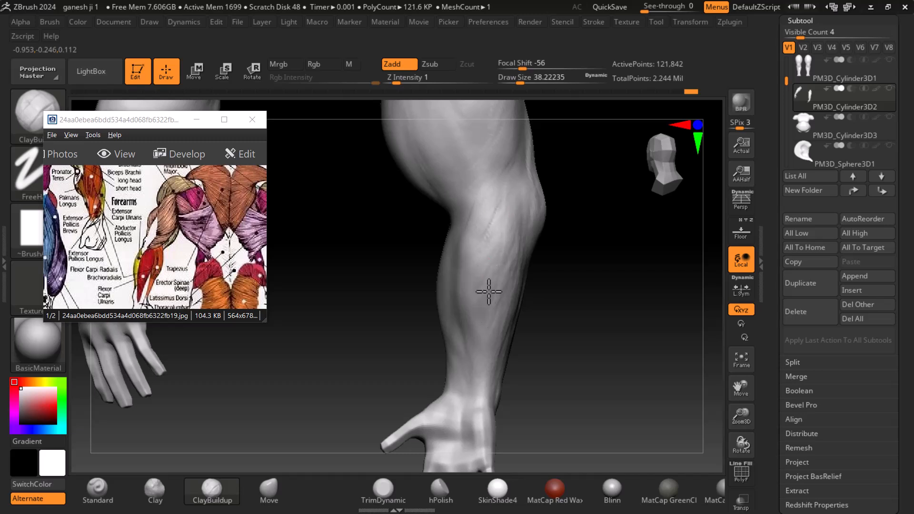
left_click_drag(556, 288, 518, 196)
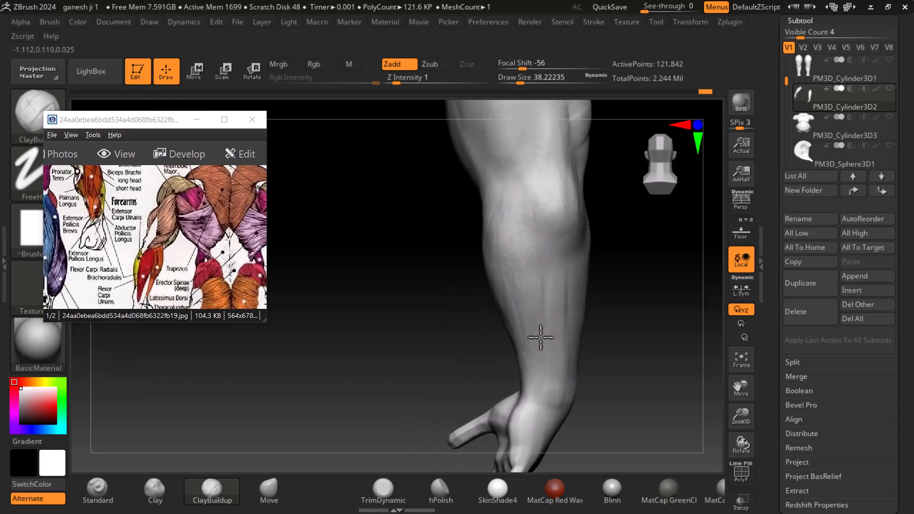
left_click_drag(542, 314, 537, 257, "shift")
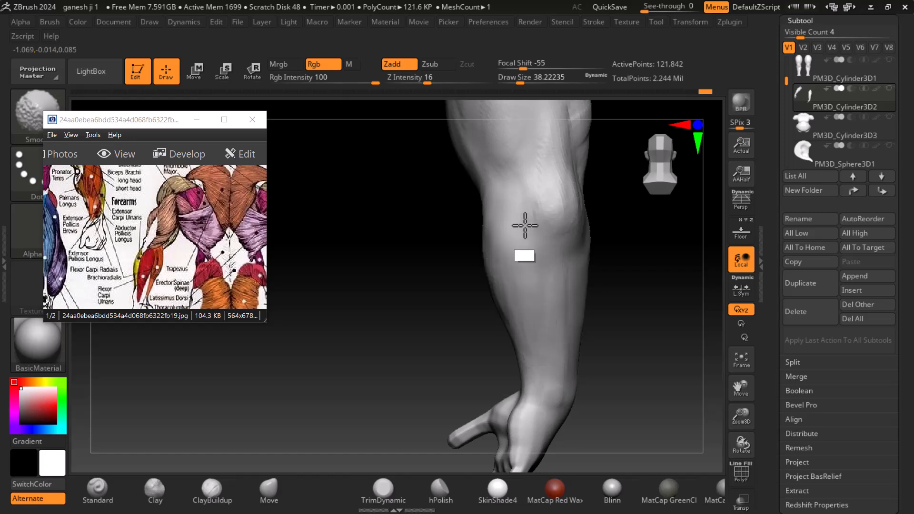
- Build up the front of the upper arm below the deltoid with ClayBuildup at size about 54 and smooth it
left_click_drag(440, 258, 608, 280)
key("]")
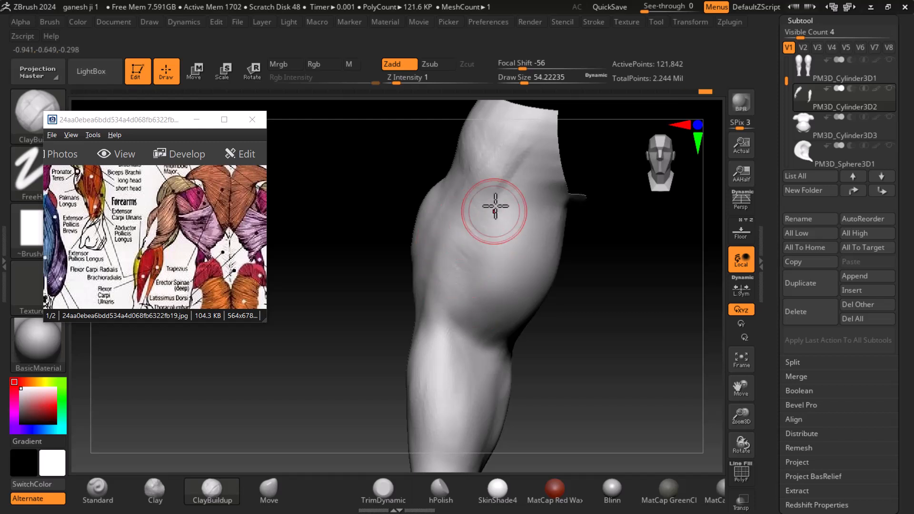
left_click_drag(483, 196, 505, 178)
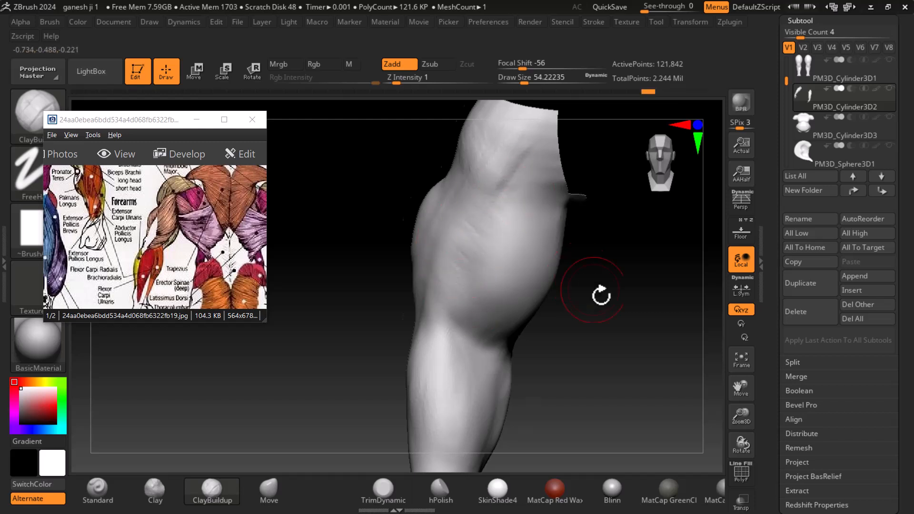
left_click_drag(589, 282, 612, 306)
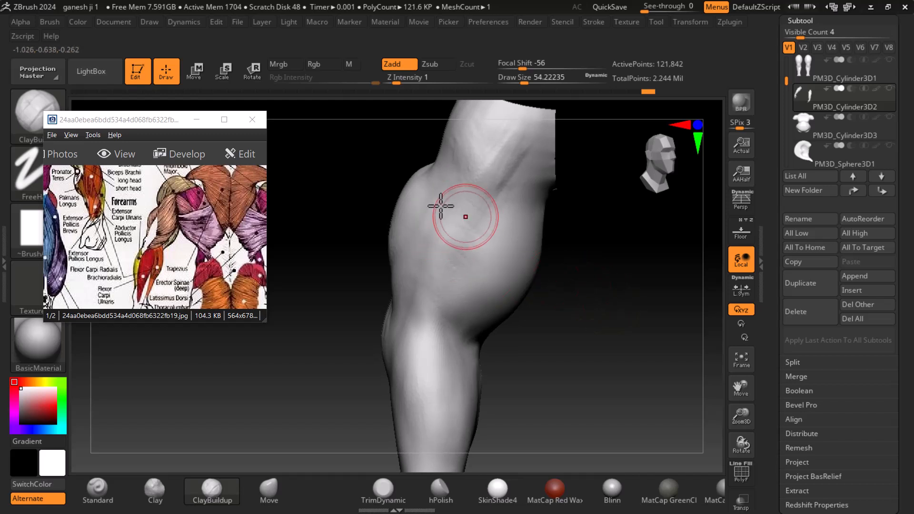
mouse_move(463, 259)
left_mouse_down()
mouse_move(431, 238)
mouse_move(406, 281)
mouse_move(414, 262)
mouse_move(463, 261)
mouse_move(453, 194)
mouse_move(461, 218)
mouse_move(488, 216)
mouse_move(480, 226)
left_mouse_up()
mouse_move(443, 280)
left_mouse_down("shift")
mouse_move(422, 257)
mouse_move(472, 245)
mouse_move(437, 238)
mouse_move(425, 277)
mouse_move(490, 225)
mouse_move(432, 259)
left_mouse_up("shift")
mouse_move(613, 280)
left_mouse_down()
mouse_move(554, 273)
mouse_move(599, 271)
mouse_move(536, 205)
mouse_move(531, 271)
left_mouse_up()
- Define the lower end of the biceps above the elbow crease with ClayBuildup, following the chart's biceps, and smooth the strokes
left_click_drag(490, 343, 498, 334)
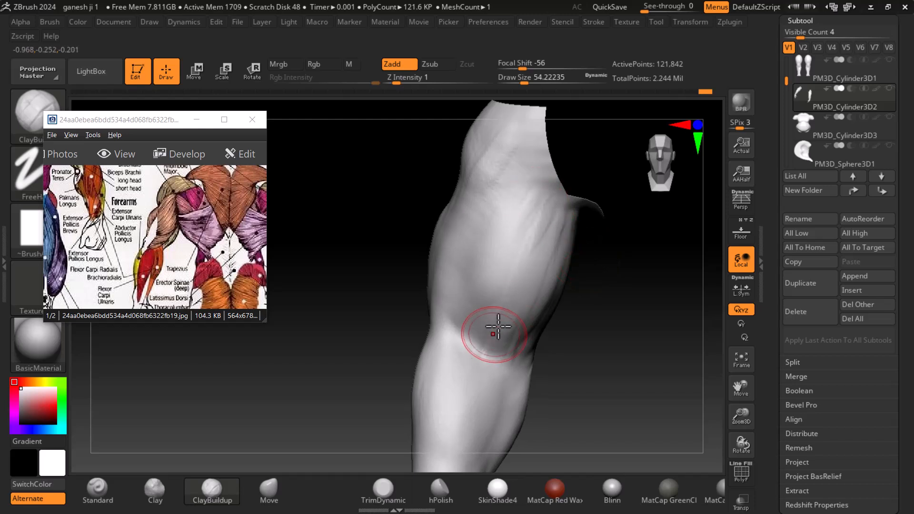
left_click_drag(91, 170, 203, 249)
left_click(494, 318)
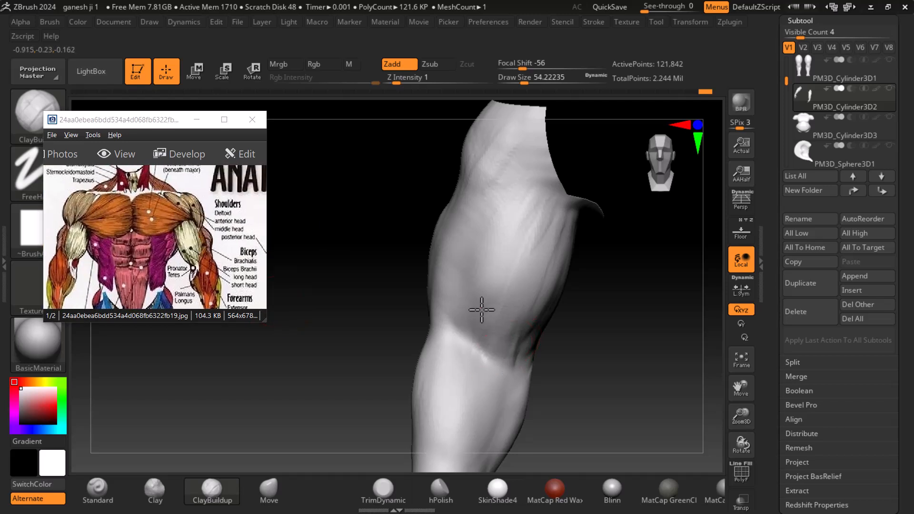
right_click_drag(567, 313, 530, 343)
left_click_drag(560, 305, 539, 322)
key("shift")
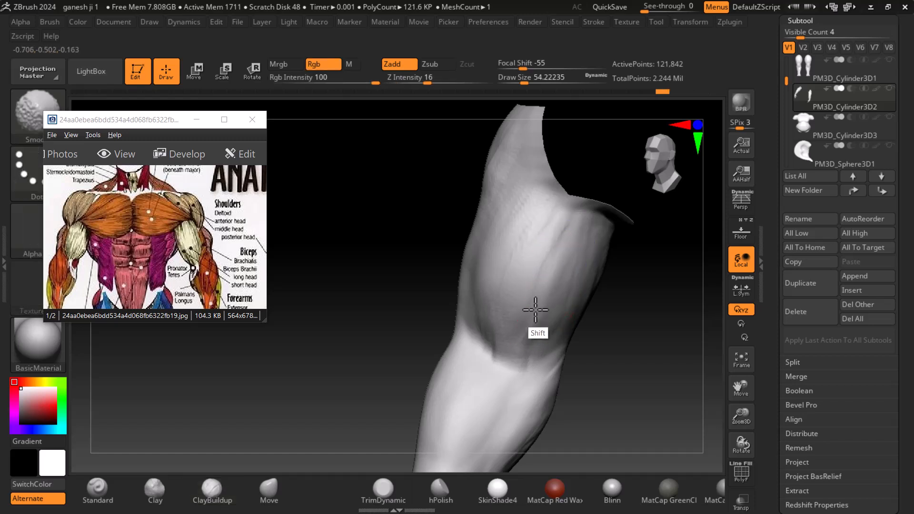
mouse_move(516, 277)
left_mouse_down("shift")
mouse_move(529, 220)
mouse_move(556, 313)
mouse_move(506, 250)
mouse_move(487, 320)
left_mouse_up("shift")
- Frame the finished arms from the front, show all the subtools again and select the torso subtool
mouse_move(653, 357)
left_mouse_down()
mouse_move(687, 355)
mouse_move(653, 309)
mouse_move(696, 394)
left_mouse_up()
key("ctrl")
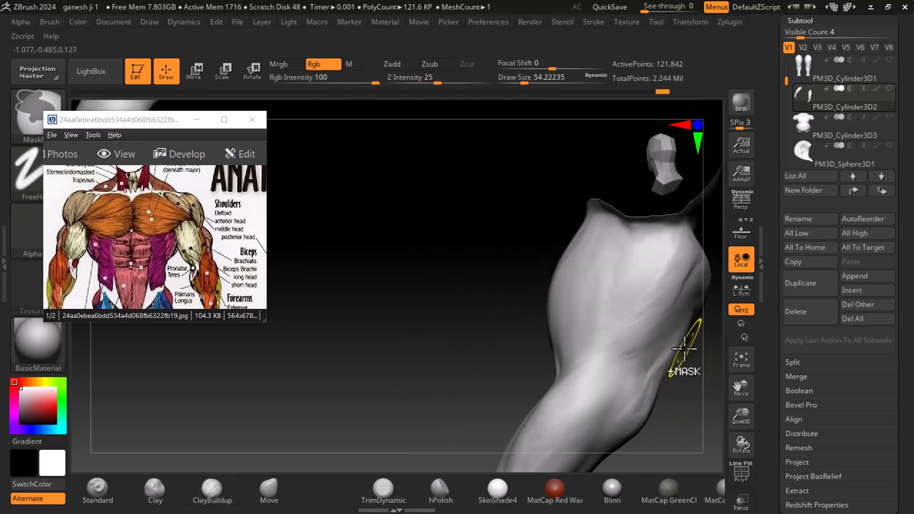
key("f")
mouse_move(686, 339)
left_mouse_down()
mouse_move(656, 417)
mouse_move(473, 372)
mouse_move(465, 330)
mouse_move(505, 371)
left_mouse_up()
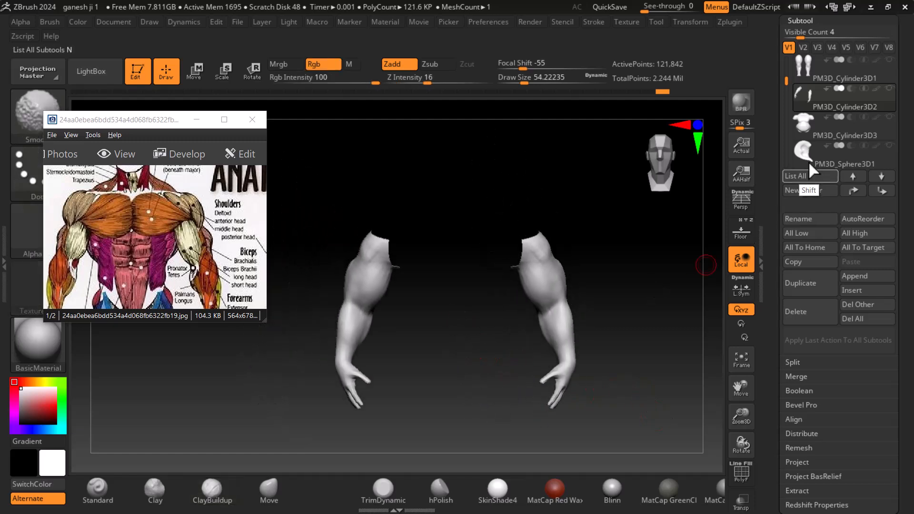
left_click(803, 121, "shift")
left_click(803, 121, "shift")
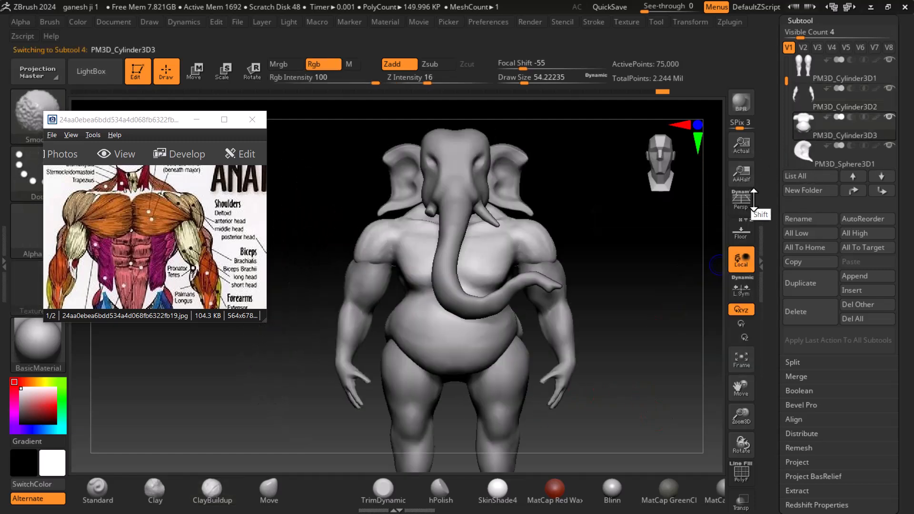
- Focus on the thighs and knees, bring up the chart's thigh muscles and select the legs subtool
left_click_drag(641, 338, 640, 288, "alt")
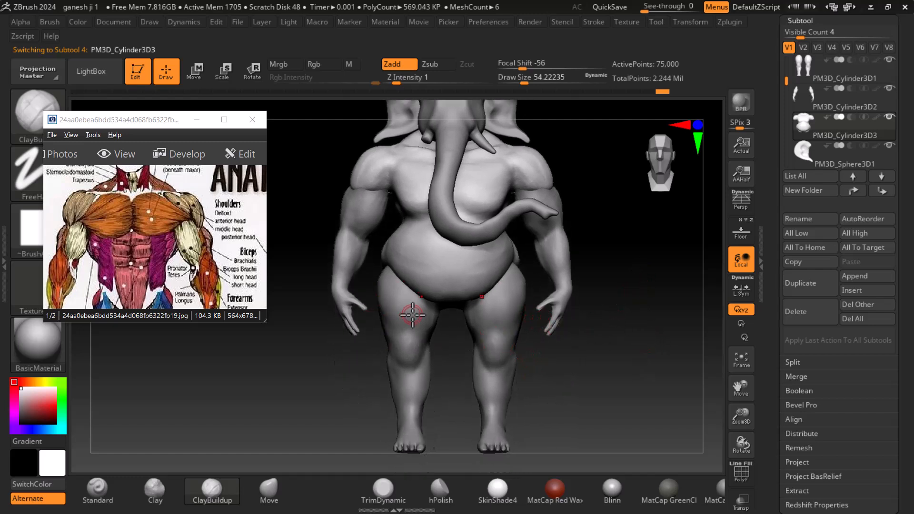
left_click_drag(645, 381, 644, 338, "alt")
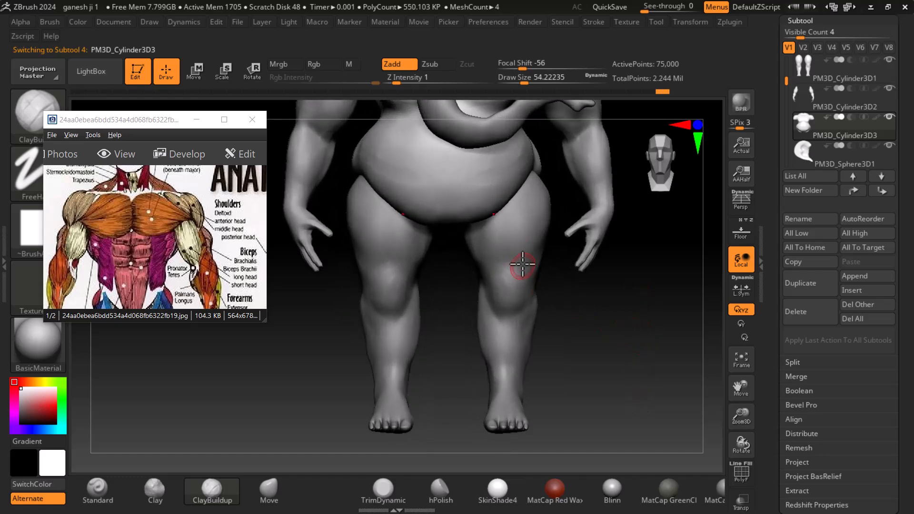
scroll(196, 208, "down", 5)
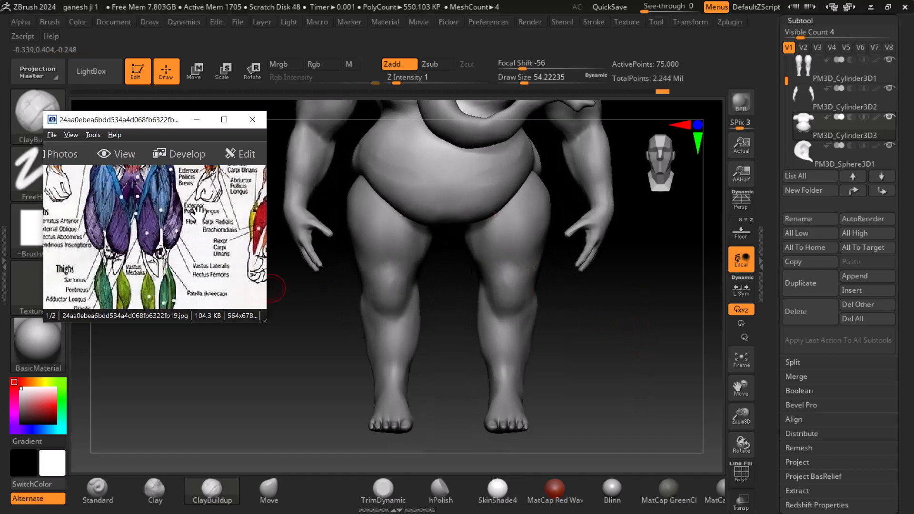
left_click(528, 281)
left_click(522, 287, "alt")
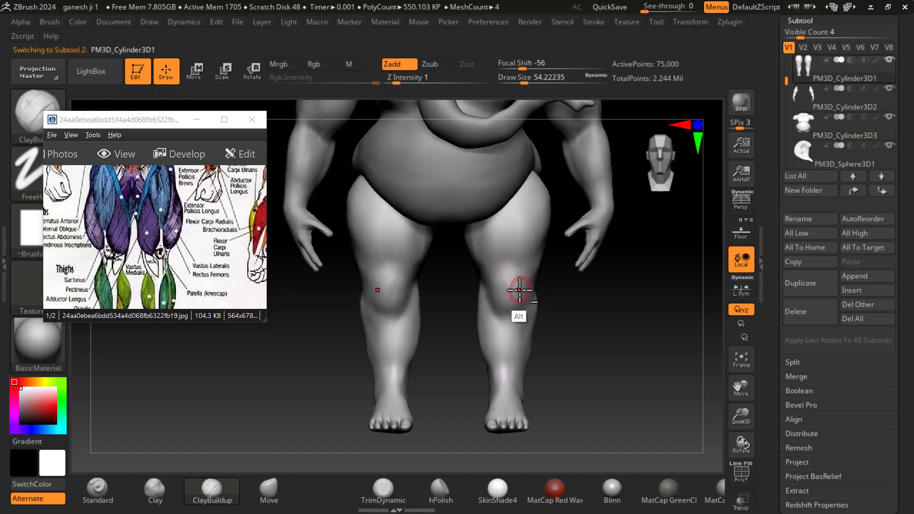
key("shift")
mouse_move(649, 316)
left_mouse_down("alt")
mouse_move(658, 357)
mouse_move(679, 336)
left_mouse_up("alt")
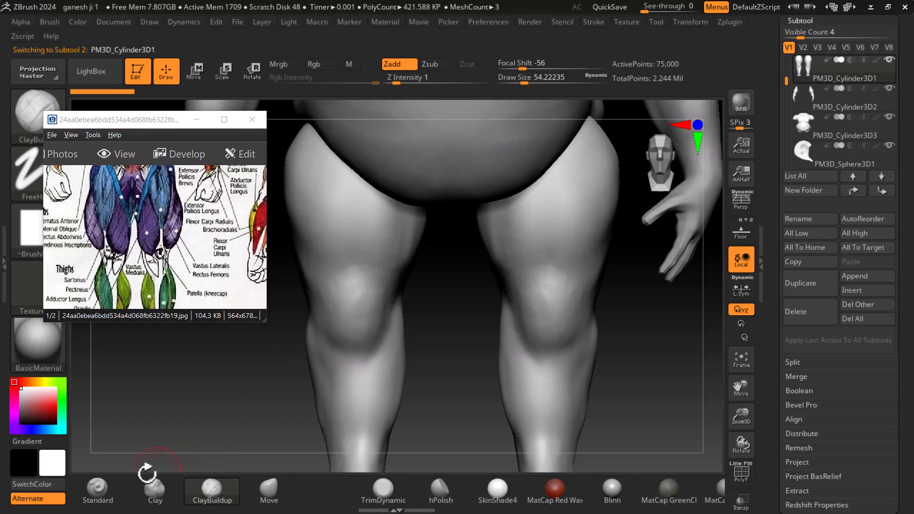
- Raise the outer upper corners of the thighs at the hips with the Move brush at size about 110
left_click(98, 487)
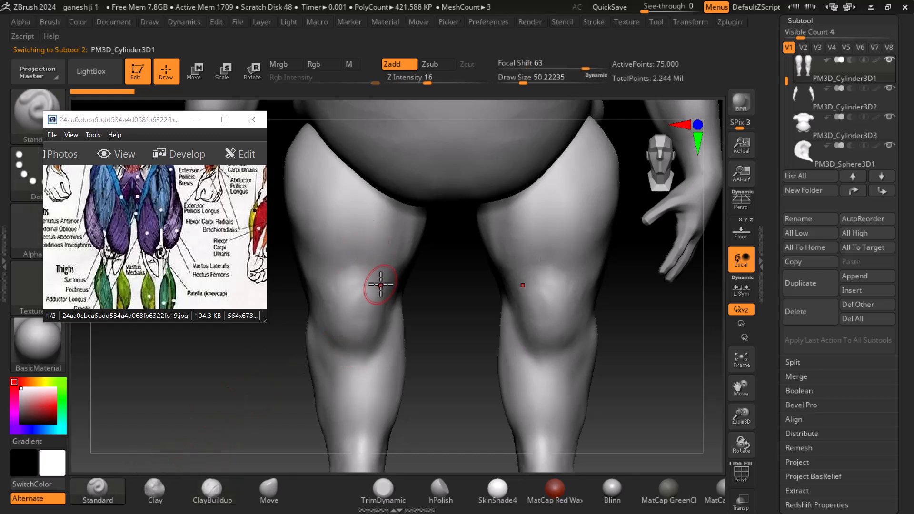
left_click_drag(124, 224, 136, 267)
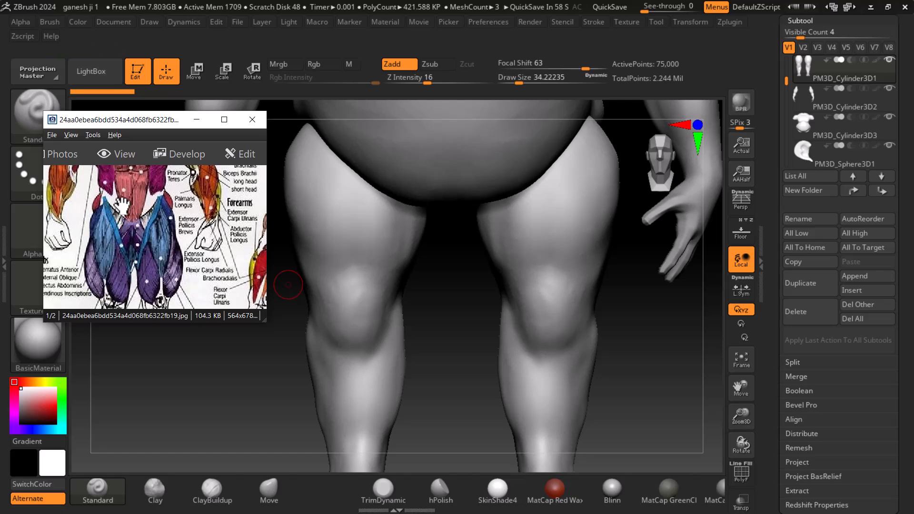
left_click_drag(681, 290, 545, 418)
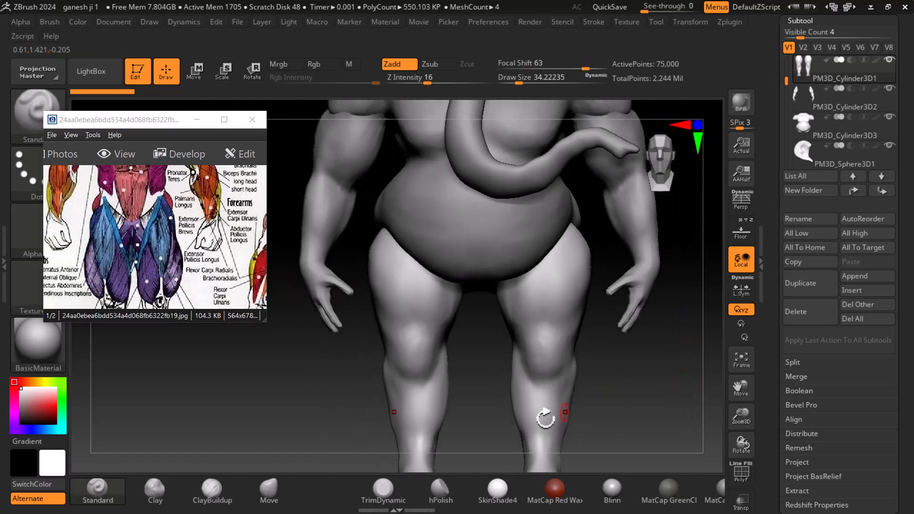
left_click(283, 494)
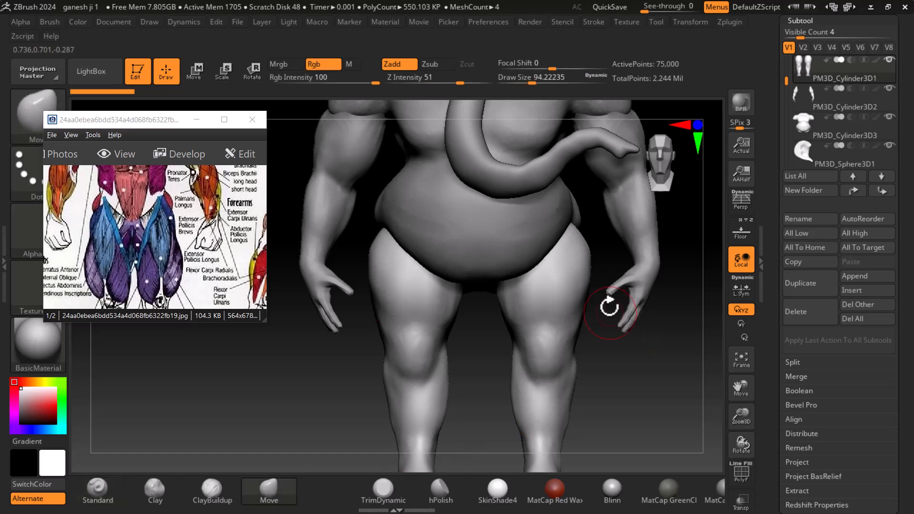
key("bracketright")
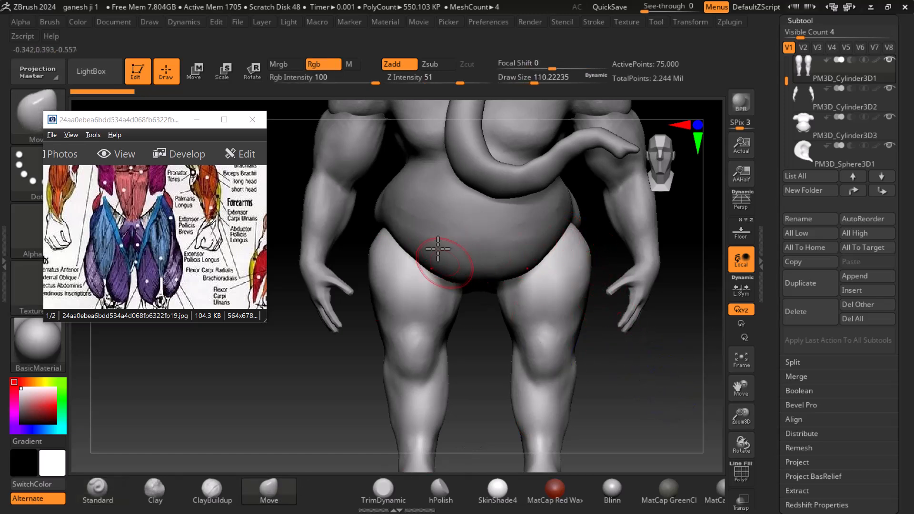
left_click_drag(374, 247, 377, 222)
left_click_drag(649, 358, 670, 353)
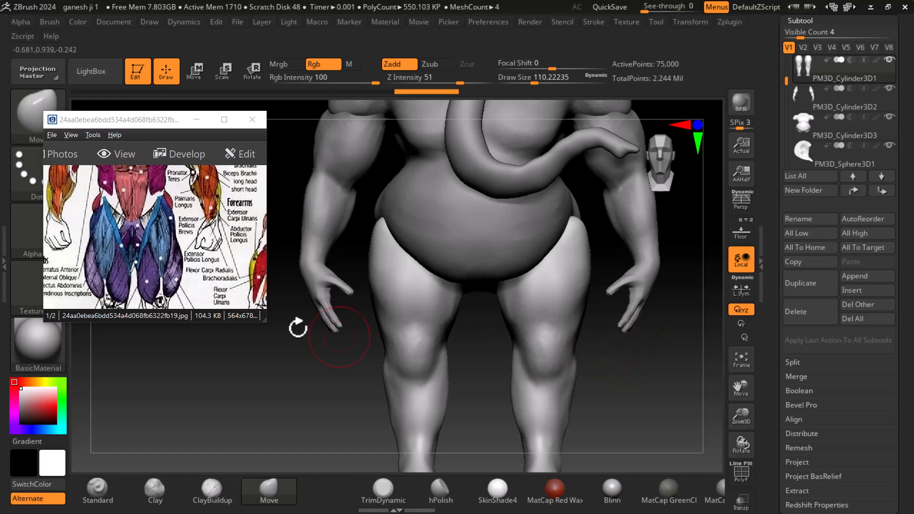
- Carve the front and outer thigh muscle separations with the Standard brush at size about 46, following the chart's thigh muscles
left_click_drag(137, 261, 130, 233)
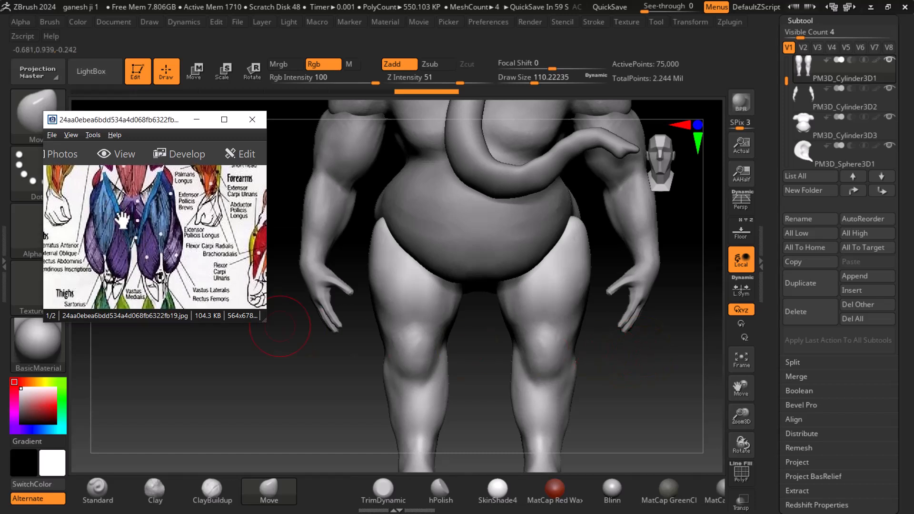
mouse_move(669, 362)
left_mouse_down()
mouse_move(674, 375)
mouse_move(679, 351)
mouse_move(668, 350)
left_mouse_up()
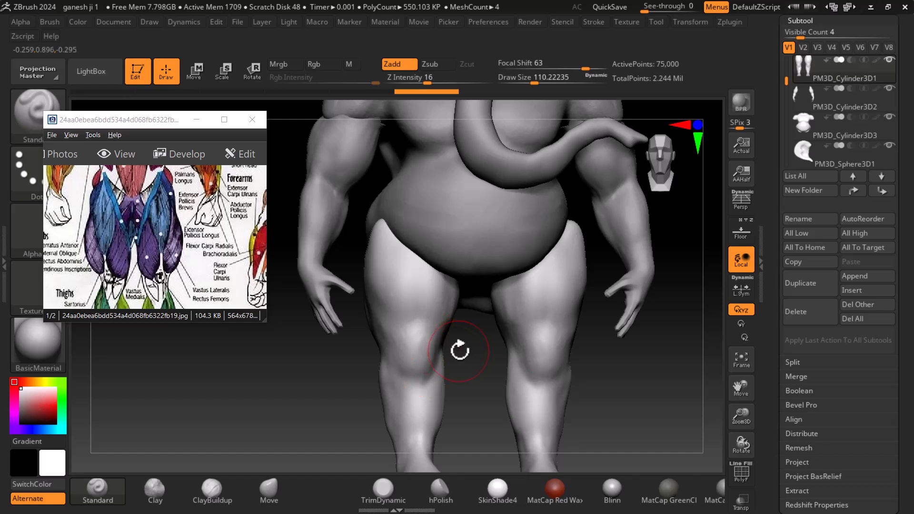
key("bracketleft")
key("bracketleft")
key("bracketleft")
key("bracketleft")
key("bracketleft")
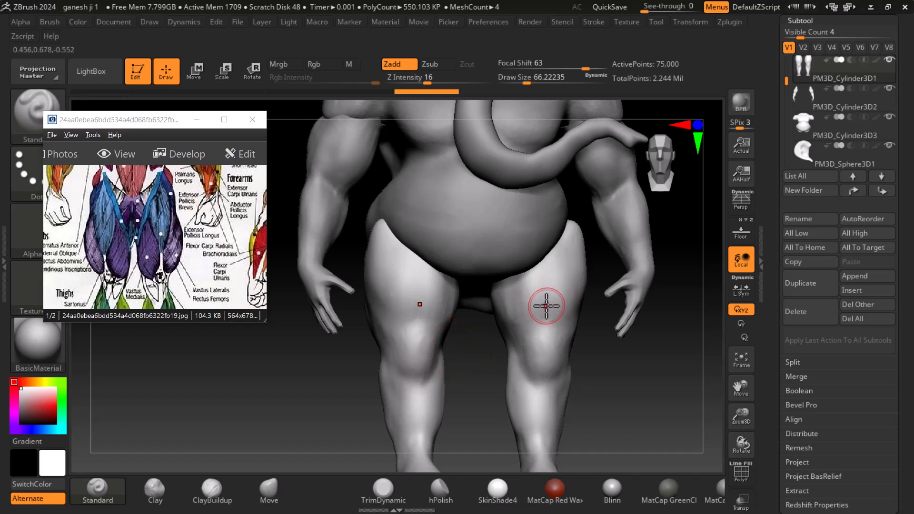
mouse_move(427, 274)
left_mouse_down("alt")
mouse_move(424, 305)
mouse_move(424, 292)
left_mouse_up("alt")
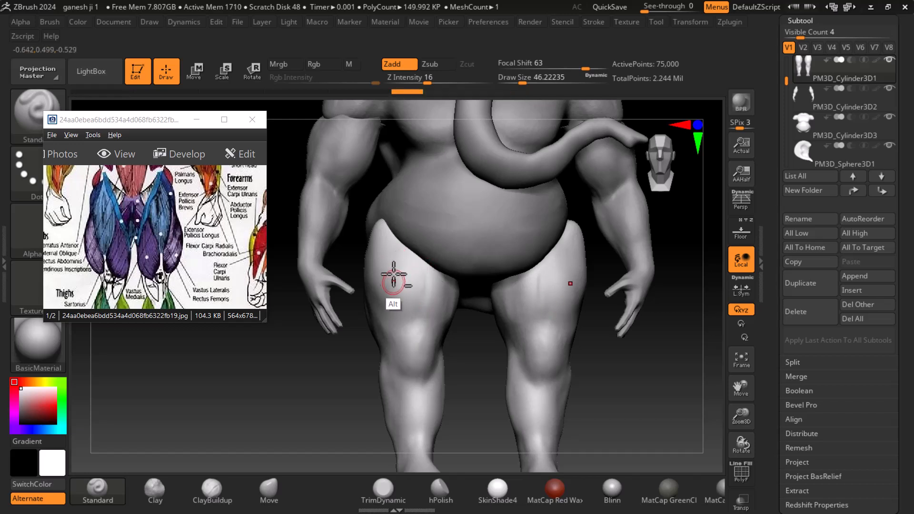
mouse_move(381, 233)
left_mouse_down("alt")
mouse_move(377, 259)
mouse_move(396, 315)
mouse_move(415, 327)
mouse_move(421, 362)
left_mouse_up("alt")
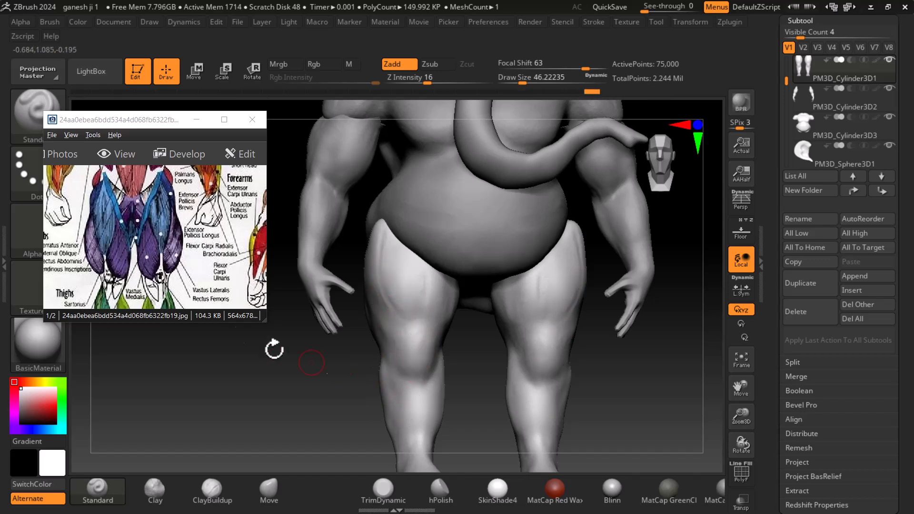
mouse_move(686, 379)
left_mouse_down()
mouse_move(673, 377)
mouse_move(680, 391)
left_mouse_up()
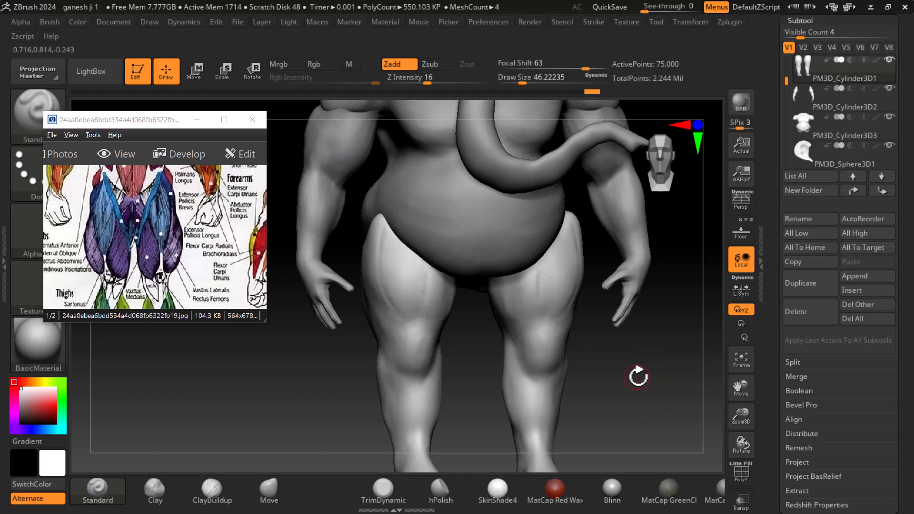
- Build up the inner thigh muscle just above the knee with ClayBuildup at size about 78
mouse_move(687, 391)
left_mouse_down()
mouse_move(695, 384)
mouse_move(671, 397)
mouse_move(740, 374)
mouse_move(661, 362)
mouse_move(699, 369)
mouse_move(631, 374)
left_mouse_up()
left_click(212, 489)
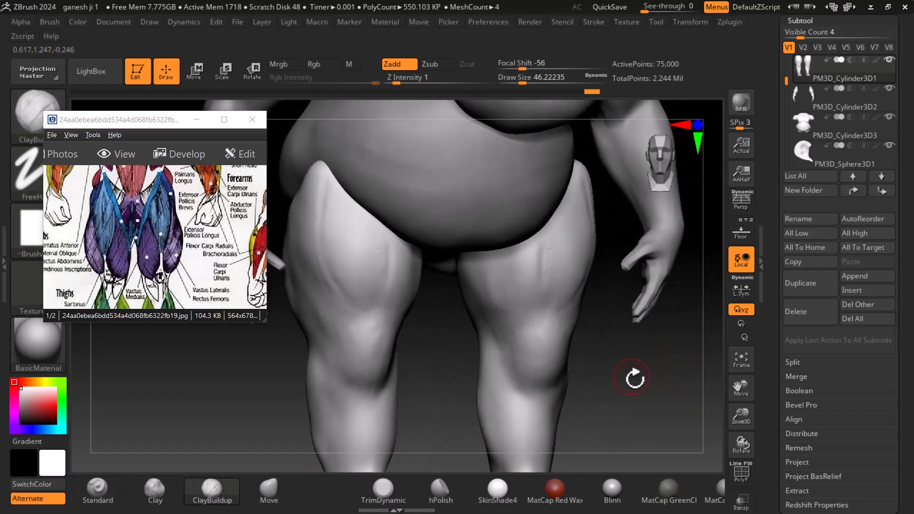
mouse_move(534, 324)
left_mouse_down()
mouse_move(516, 316)
mouse_move(499, 328)
left_mouse_up()
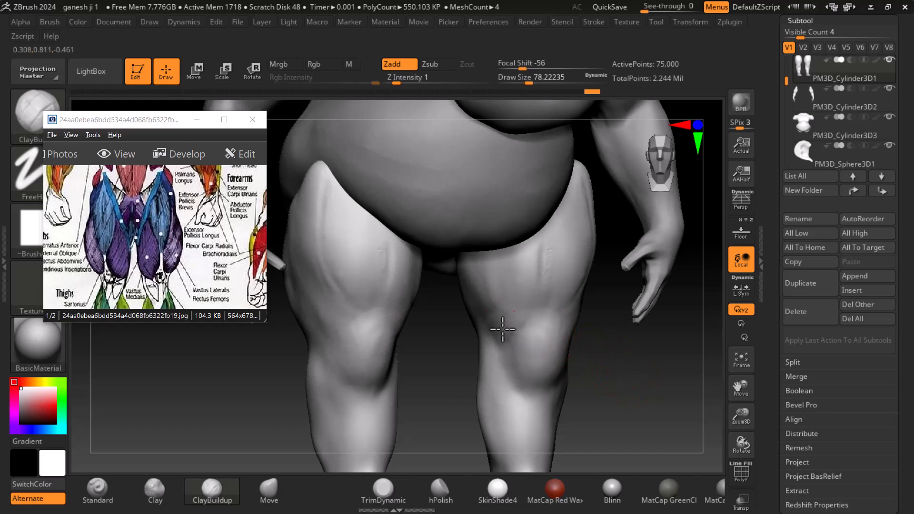
left_click_drag(667, 392, 590, 371)
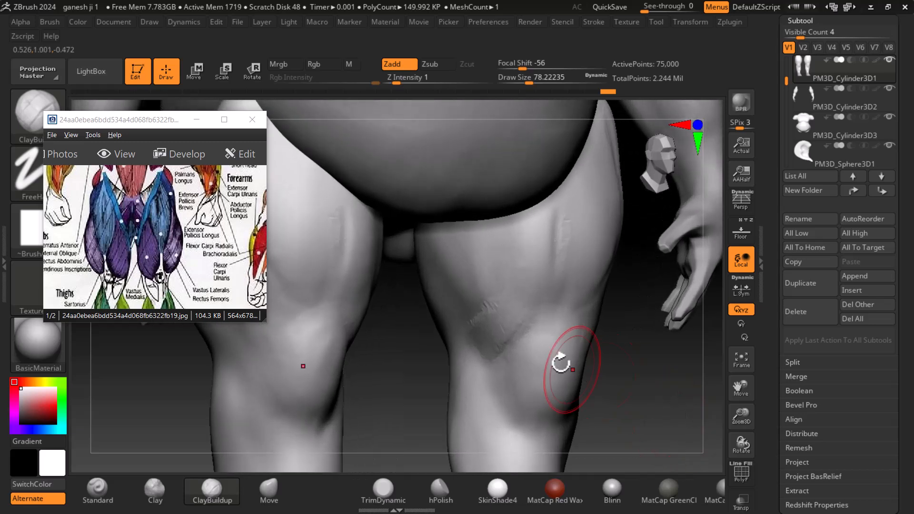
left_click_drag(484, 317, 474, 293)
left_click_drag(495, 325, 506, 328)
left_click_drag(493, 282, 518, 336)
left_click_drag(687, 392, 595, 389)
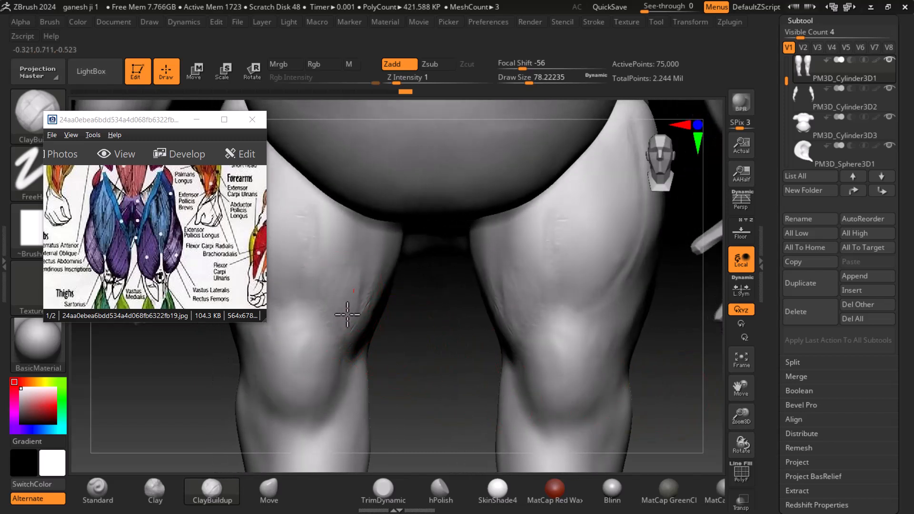
- Extend the inner thigh muscle from above the knee toward the groin with further ClayBuildup strokes and blend its surface
left_click_drag(361, 305, 361, 314)
mouse_move(345, 280)
left_mouse_down()
mouse_move(341, 303)
mouse_move(357, 282)
left_mouse_up()
left_click_drag(425, 324, 382, 321)
mouse_move(389, 312)
left_mouse_down()
mouse_move(366, 302)
mouse_move(359, 281)
mouse_move(373, 292)
left_mouse_up()
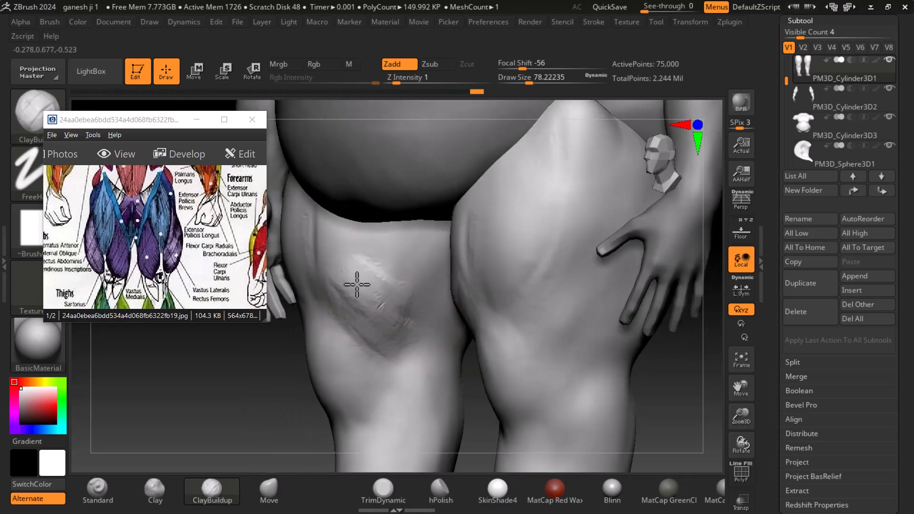
left_click_drag(368, 318, 402, 310)
left_click_drag(360, 275, 401, 312)
mouse_move(713, 394)
left_mouse_down("shift")
mouse_move(736, 393)
mouse_move(684, 369)
left_mouse_up("shift")
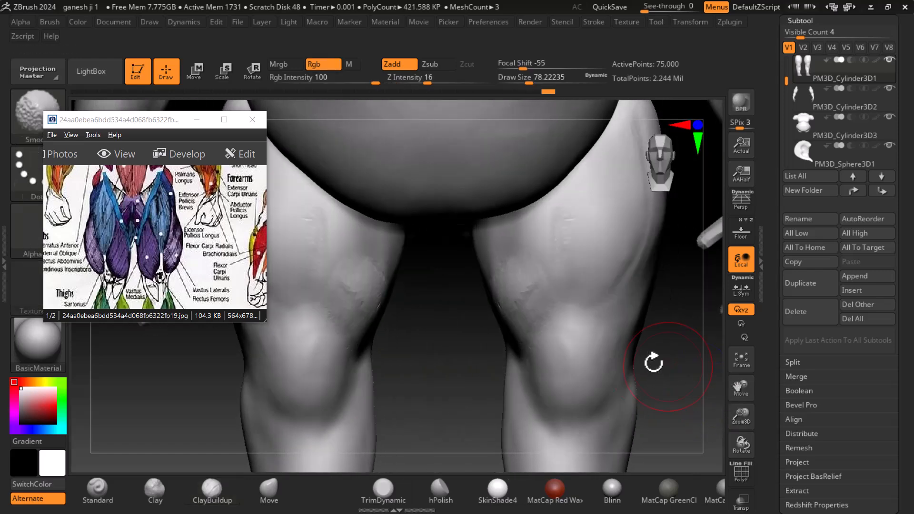
mouse_move(527, 315)
left_mouse_down()
mouse_move(537, 315)
mouse_move(524, 319)
mouse_move(520, 279)
left_mouse_up()
mouse_move(496, 249)
left_mouse_down()
mouse_move(473, 310)
mouse_move(524, 280)
left_mouse_up()
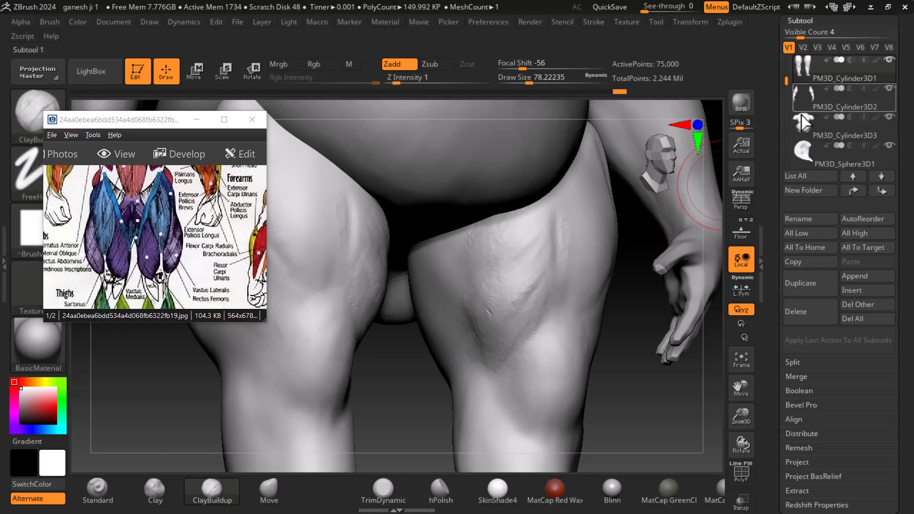
- Show only the legs subtool and turn to the inner thigh, with the chart's front thigh muscles in view
left_click(802, 76, "shift")
left_click_drag(663, 340, 367, 363)
left_click_drag(182, 282, 173, 276)
left_click_drag(533, 366, 514, 370)
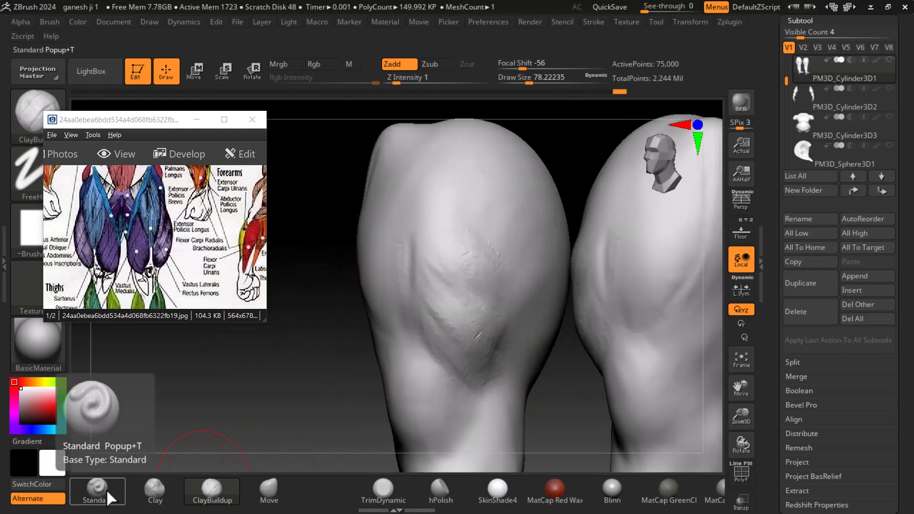
- Carve the diagonal muscle separation along the inner thigh up to the hip with ClayBuildup at size about 26
key("bracketleft")
key("bracketleft")
key("bracketleft")
key("bracketleft")
key("bracketleft")
key("bracketleft")
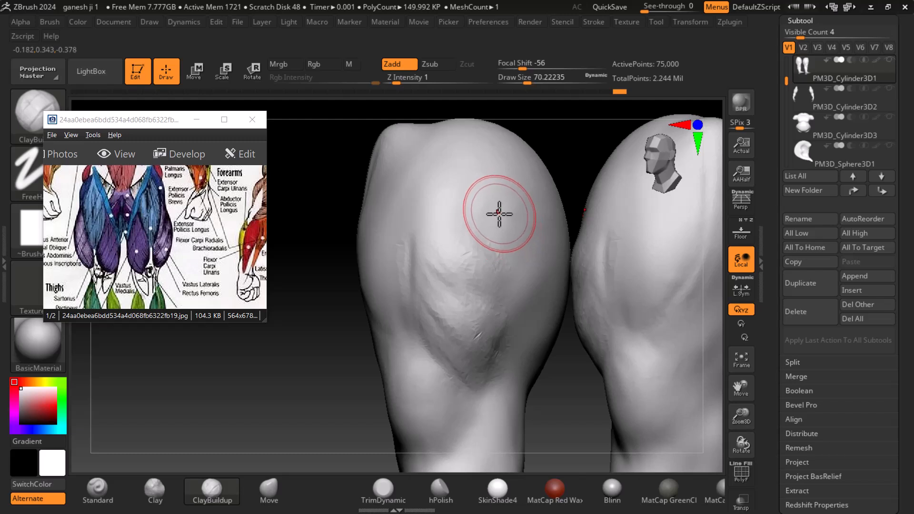
key("bracketleft")
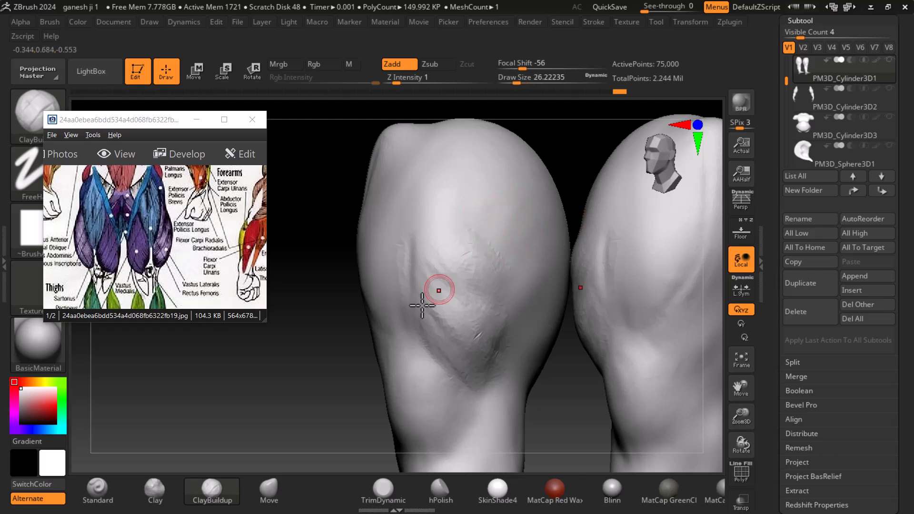
mouse_move(310, 369)
left_mouse_down("alt")
mouse_move(329, 381)
mouse_move(306, 369)
mouse_move(409, 258)
left_mouse_up("alt")
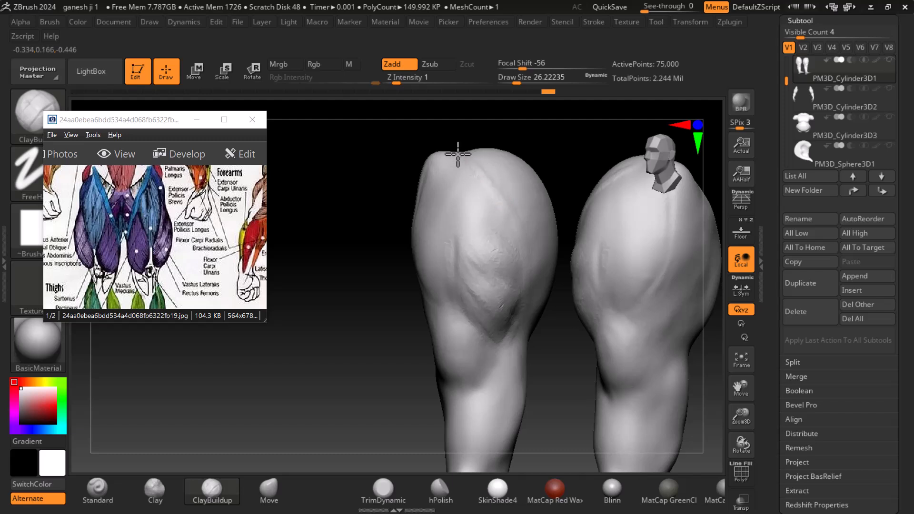
- Pull up the top front edge of the thighs with the Move brush at size about 122
left_click_drag(694, 398, 673, 379)
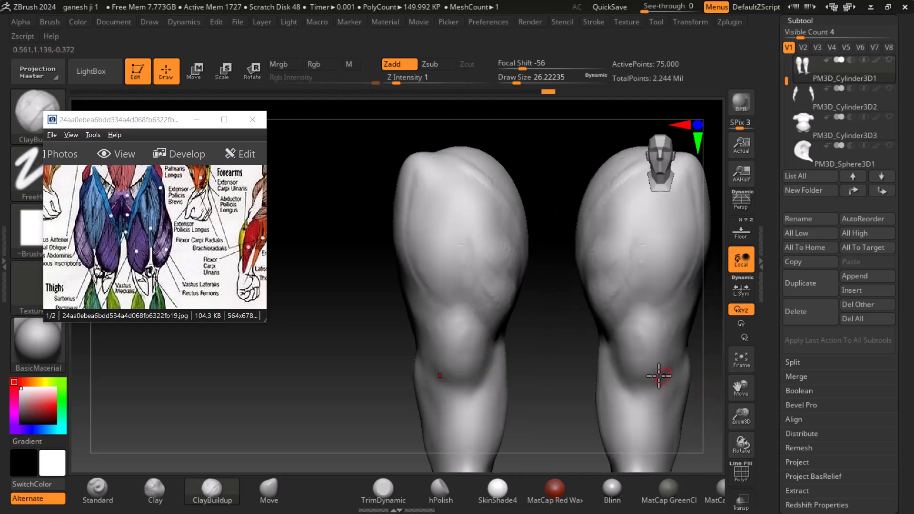
left_click(269, 490)
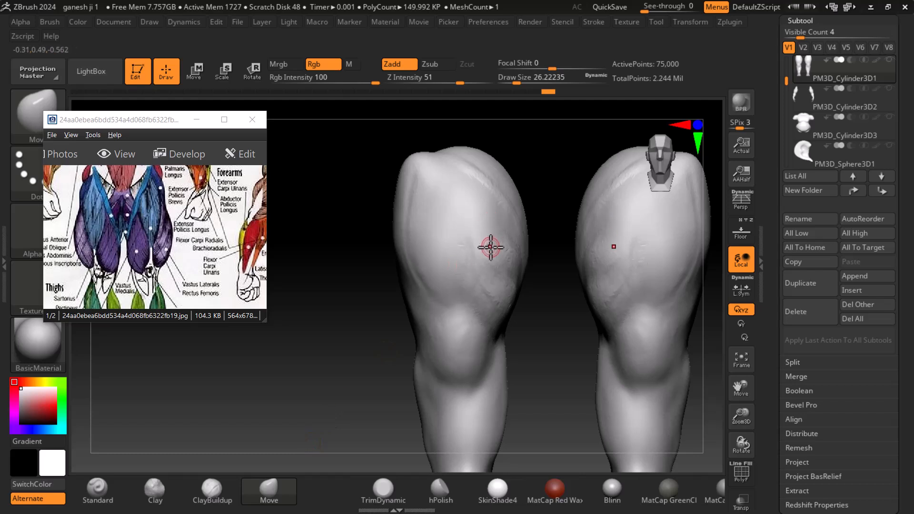
key("]")
key("]")
key("]")
key("]")
left_click_drag(434, 158, 432, 151)
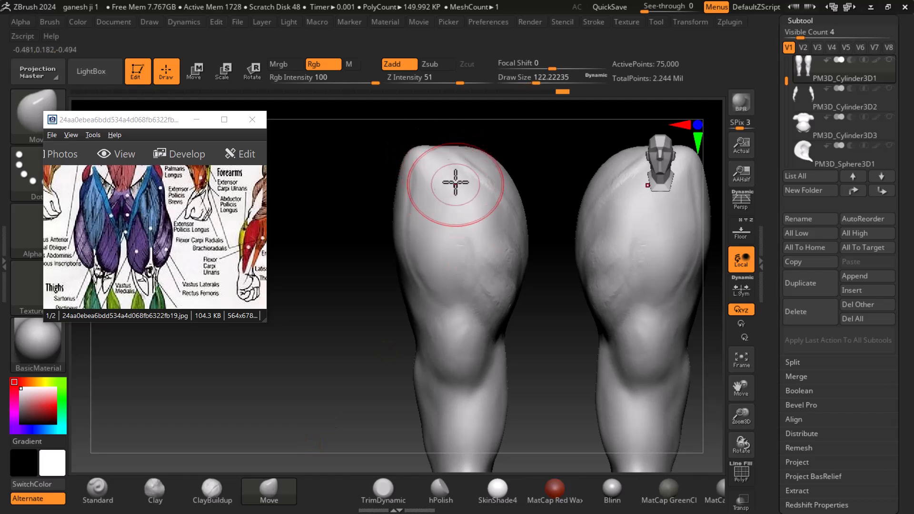
- Define the inner quadriceps beside the diagonal thigh groove with ClayBuildup at size about 82, following the chart
left_click_drag(213, 247, 207, 244)
mouse_move(560, 348)
left_mouse_down()
mouse_move(546, 347)
mouse_move(537, 331)
mouse_move(632, 347)
mouse_move(577, 344)
left_mouse_up()
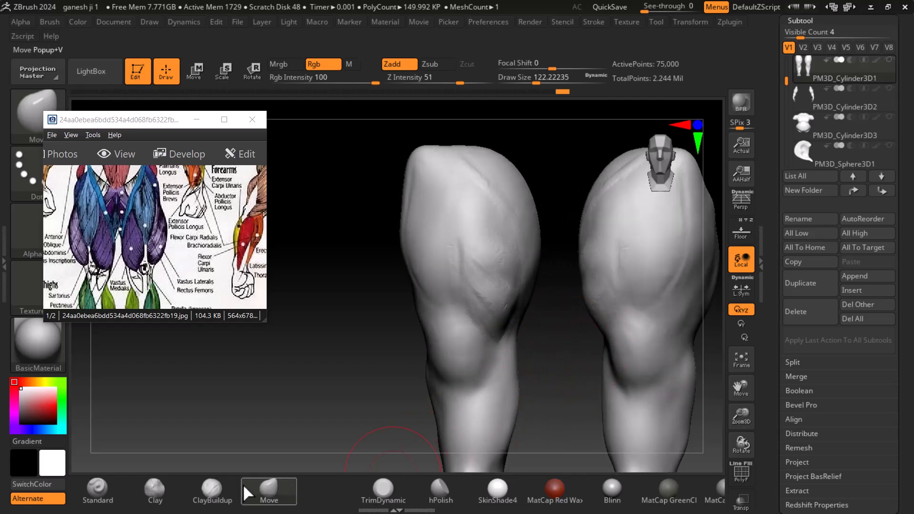
left_click(211, 489)
key("bracketleft")
key("bracketleft")
key("bracketleft")
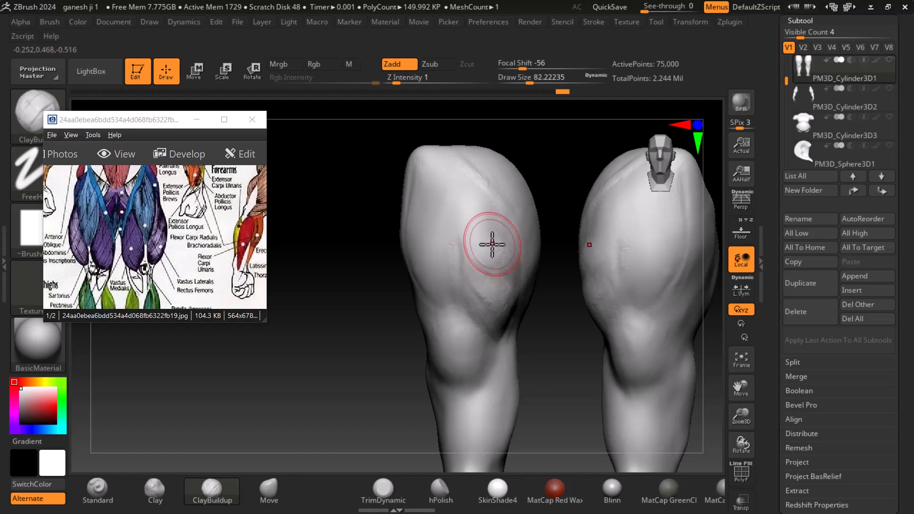
mouse_move(486, 221)
left_mouse_down("alt")
mouse_move(471, 239)
mouse_move(469, 229)
mouse_move(475, 247)
mouse_move(466, 238)
mouse_move(495, 280)
left_mouse_up("alt")
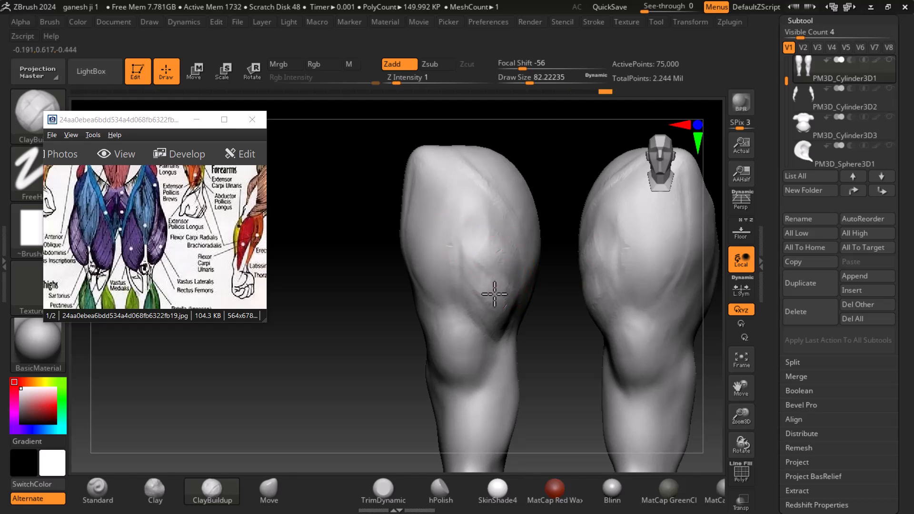
right_click_drag(476, 297, 510, 311)
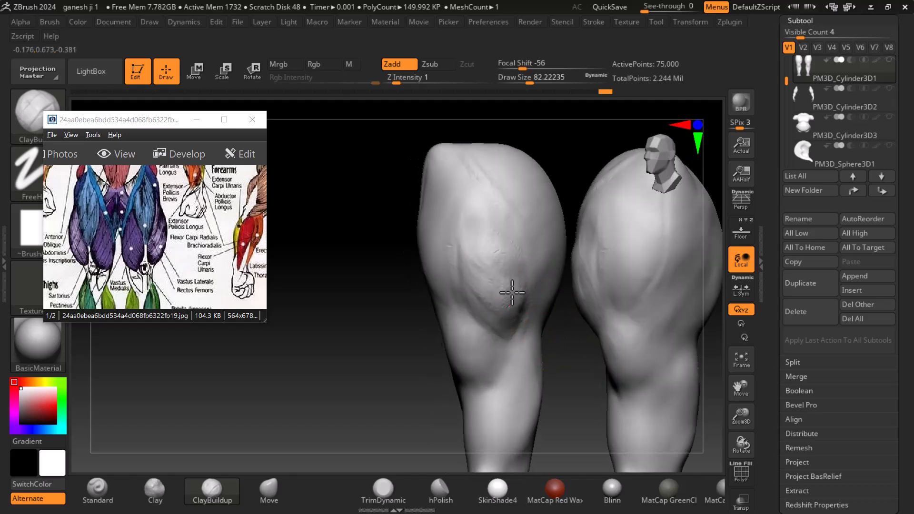
- Sculpt the long quadriceps forms down the front and outer thigh to above the knee with ClayBuildup at size about 82
right_click_drag(383, 355, 439, 271)
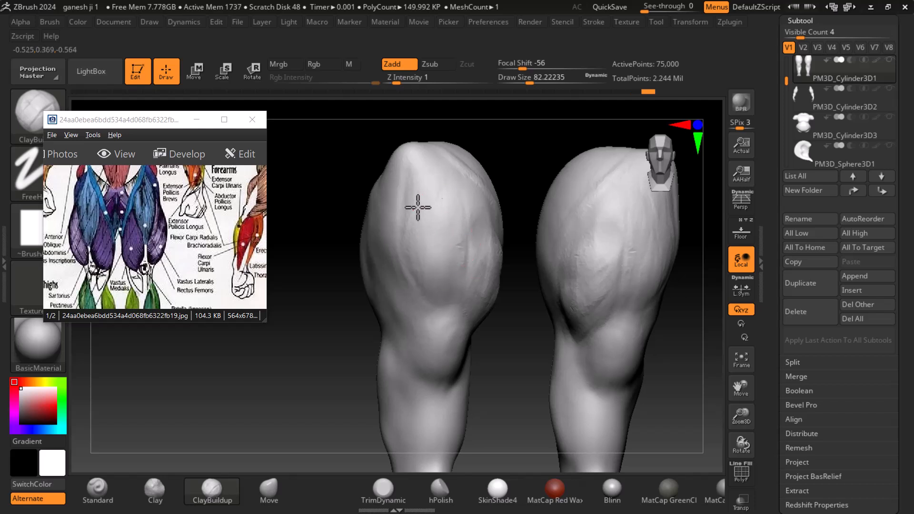
right_click_drag(453, 250, 490, 255)
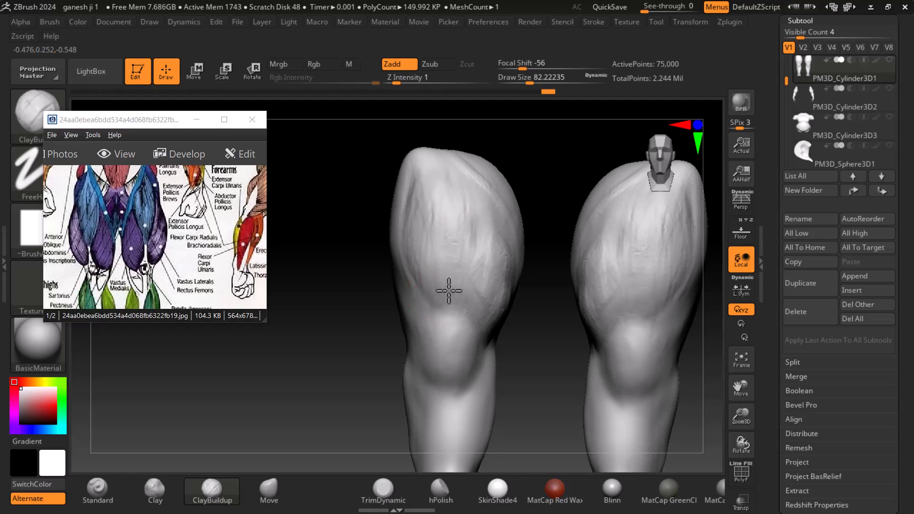
right_click_drag(435, 300, 363, 384)
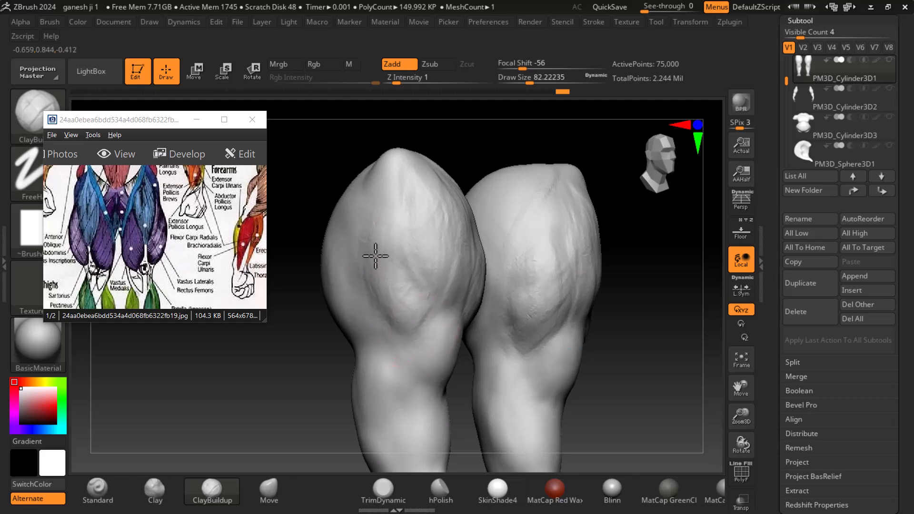
- Bring up the chart's hamstring muscles and frame the legs from directly behind
left_click_drag(210, 266, 61, 278)
mouse_move(181, 296)
left_mouse_down()
mouse_move(189, 266)
mouse_move(205, 253)
left_mouse_up()
mouse_move(286, 364)
left_mouse_down()
mouse_move(296, 371)
mouse_move(598, 322)
mouse_move(588, 323)
left_mouse_up()
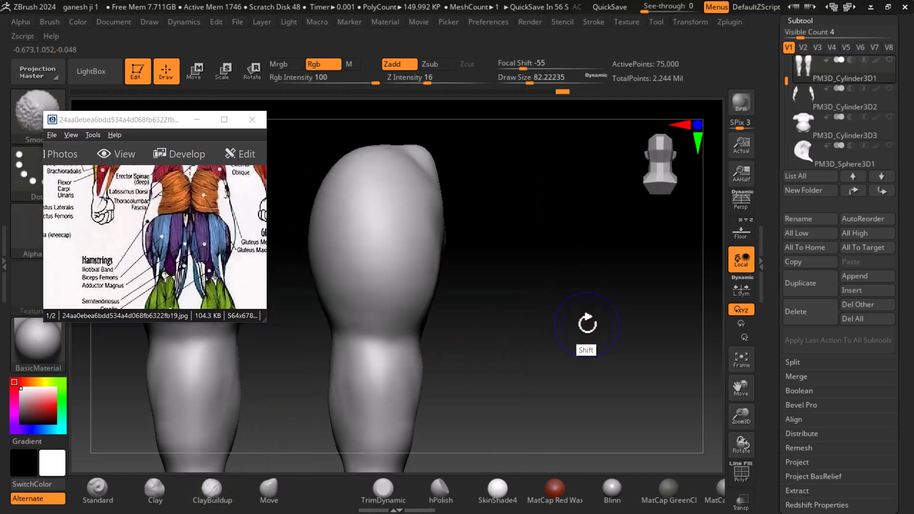
mouse_move(476, 286)
left_mouse_down()
mouse_move(520, 300)
mouse_move(652, 306)
mouse_move(620, 310)
left_mouse_up()
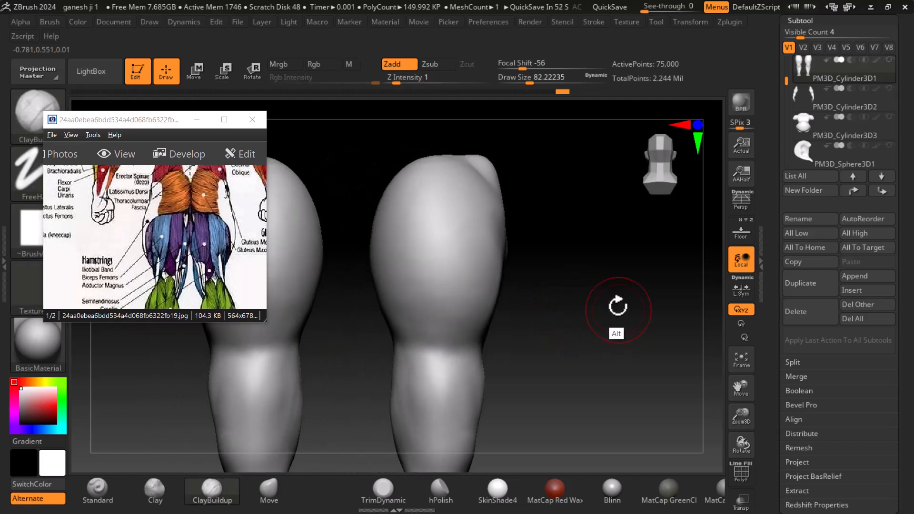
- Show the other body parts again and make the torso PM3D_Cylinder3D3 the active subtool, framed from the side
key("shift")
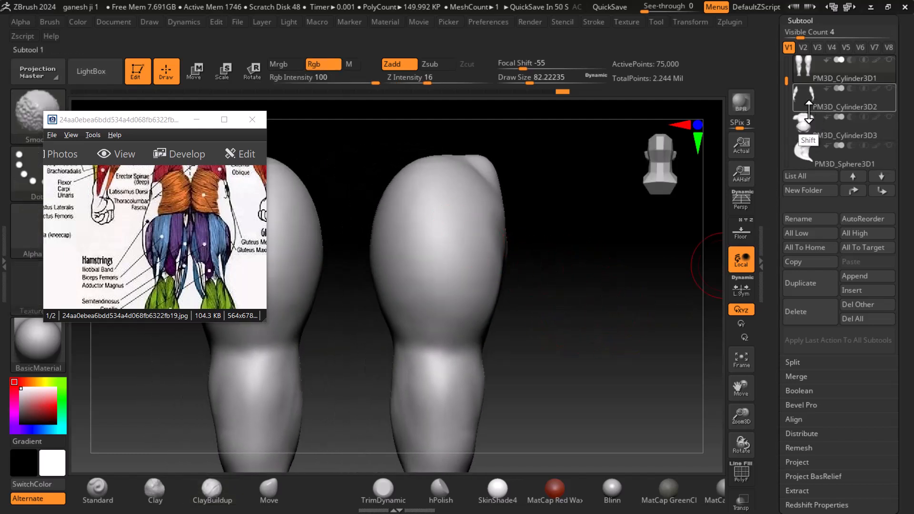
left_click(803, 125)
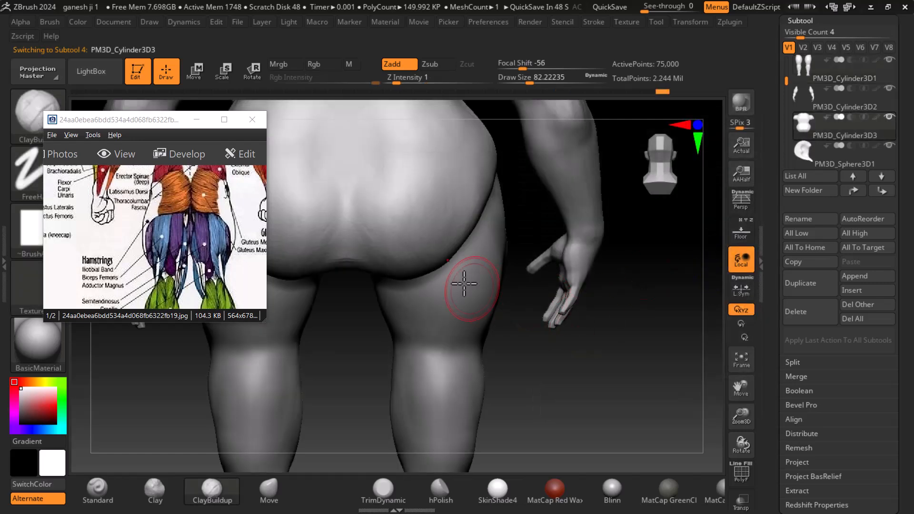
mouse_move(631, 350)
left_mouse_down()
mouse_move(626, 331)
mouse_move(646, 341)
left_mouse_up()
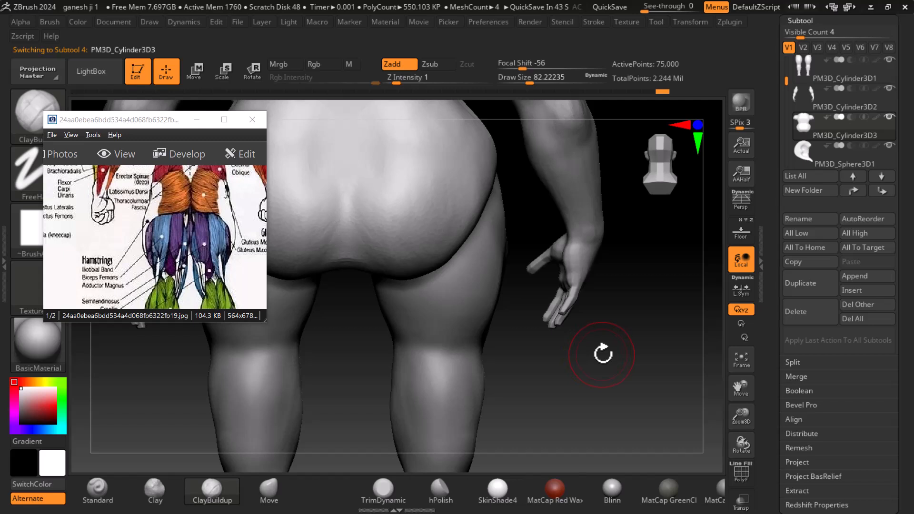
mouse_move(610, 350)
left_mouse_down()
mouse_move(702, 353)
mouse_move(652, 351)
left_mouse_up()
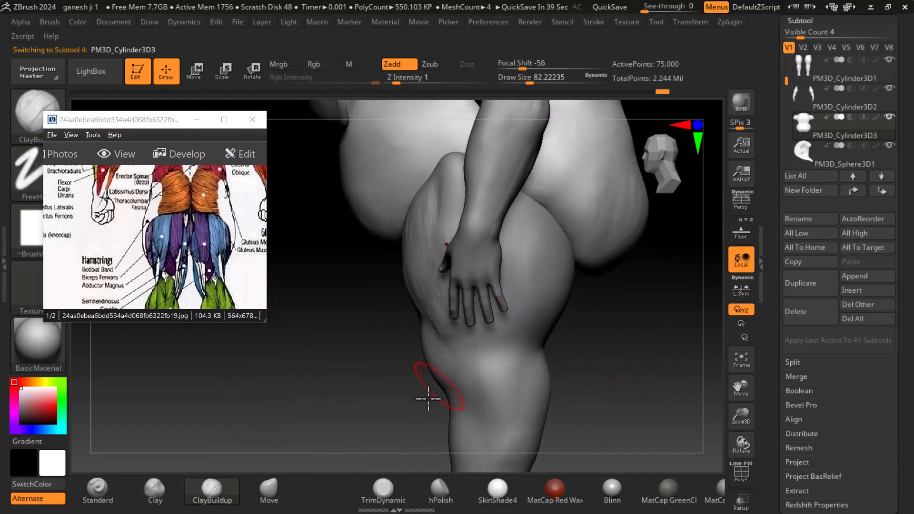
- Reshape the rear profile of the lower buttocks in side view with the Move brush at size about 214
left_click(288, 489)
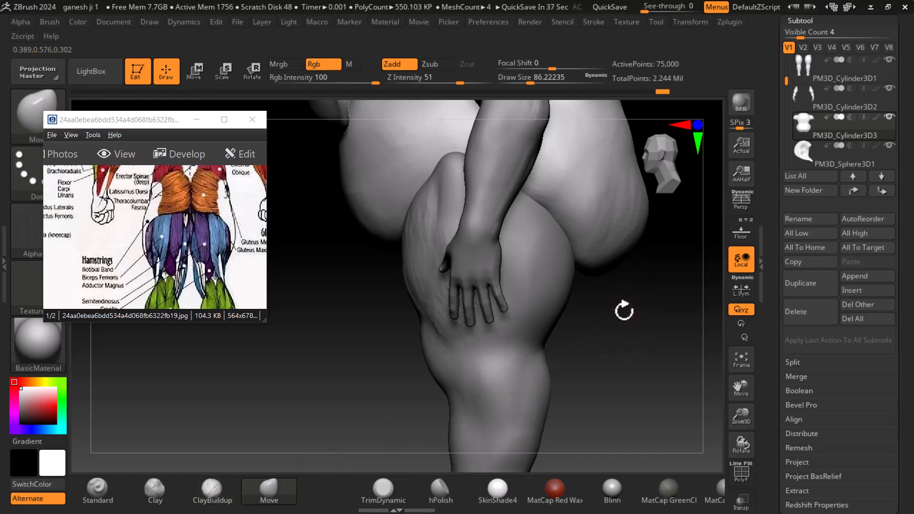
key("bracketright")
key("bracketright")
key("bracketright")
key("bracketright")
key("bracketright")
key("bracketright")
key("bracketright")
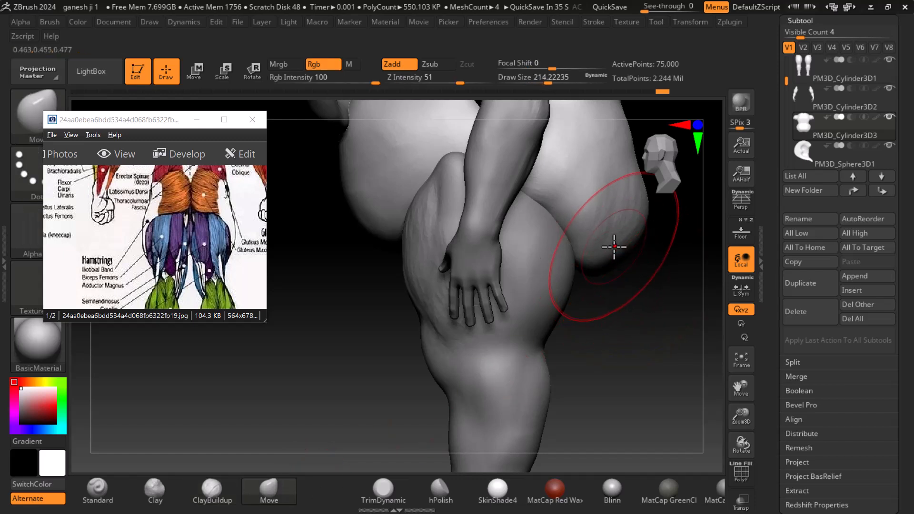
mouse_move(591, 270)
left_mouse_down()
mouse_move(587, 258)
mouse_move(586, 266)
mouse_move(665, 306)
mouse_move(604, 316)
mouse_move(643, 249)
left_mouse_up()
- Adjust the buttock contours and lift their lower edge from behind with the Move brush at size about 214
mouse_move(433, 352)
left_mouse_down("shift")
mouse_move(427, 367)
mouse_move(506, 288)
left_mouse_up("shift")
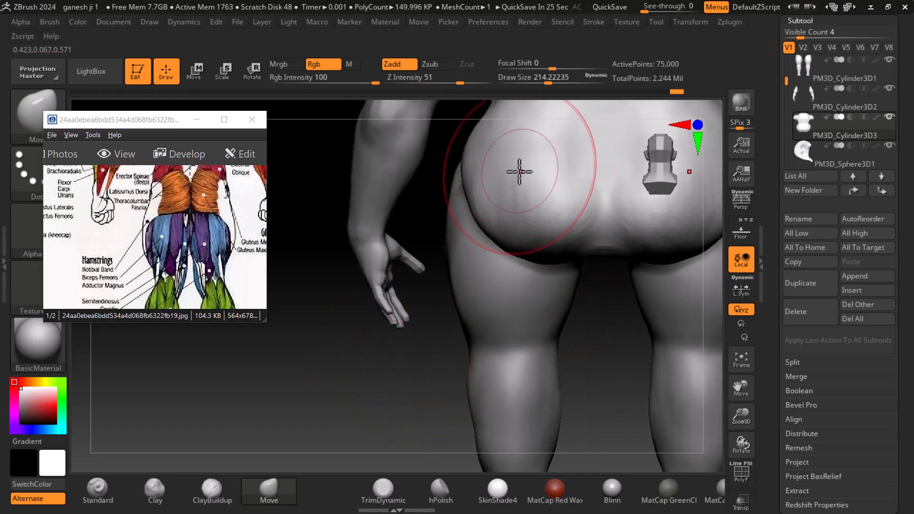
left_click_drag(556, 183, 555, 176)
left_click_drag(379, 389, 353, 461, "alt")
left_click_drag(534, 227, 533, 221)
left_click_drag(574, 332, 573, 327)
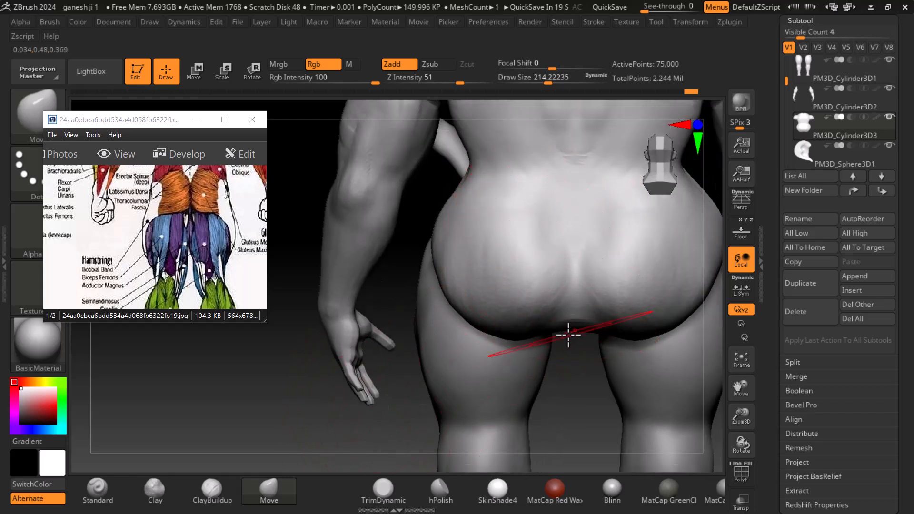
left_click_drag(520, 343, 519, 338)
left_click_drag(458, 302, 460, 295)
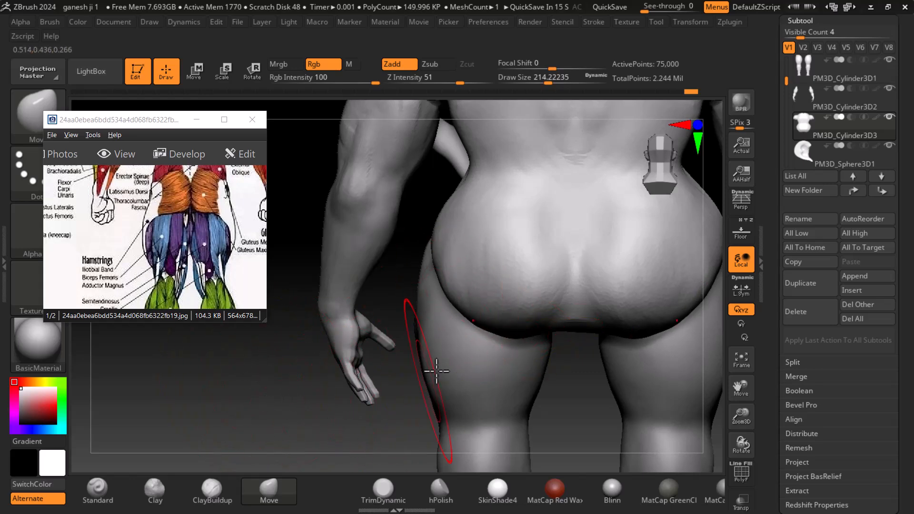
- Make the legs PM3D_Cylinder3D1 the active subtool with brush size about 90, and hide the arms to expose the outer thighs
left_click_drag(685, 333, 695, 306, "alt")
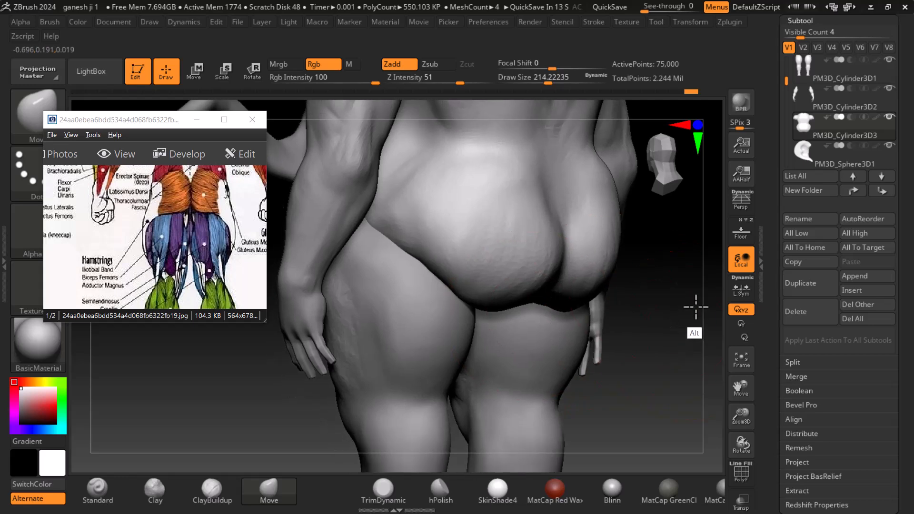
left_click(422, 290, "alt")
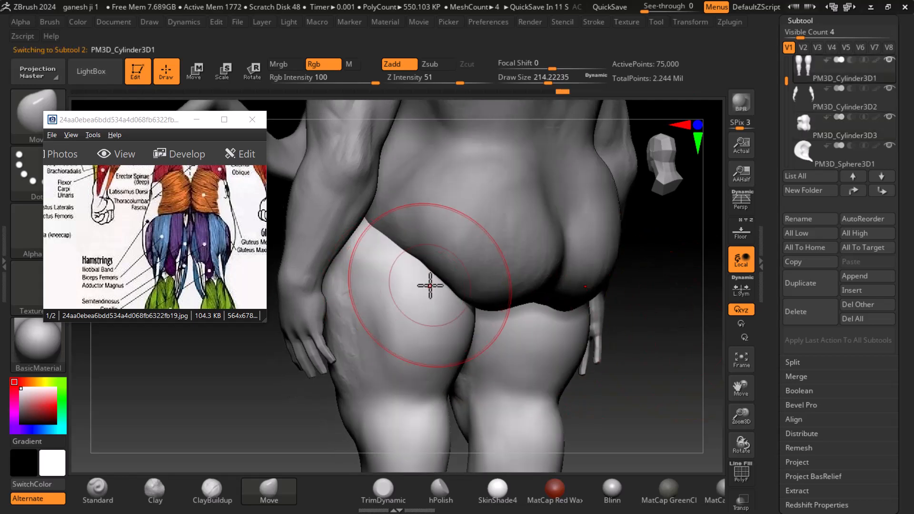
key("bracketleft")
key("bracketleft")
key("bracketleft")
key("bracketleft")
key("bracketleft")
key("bracketleft")
key("bracketleft")
key("bracketleft")
key("bracketleft")
key("bracketleft")
key("bracketleft")
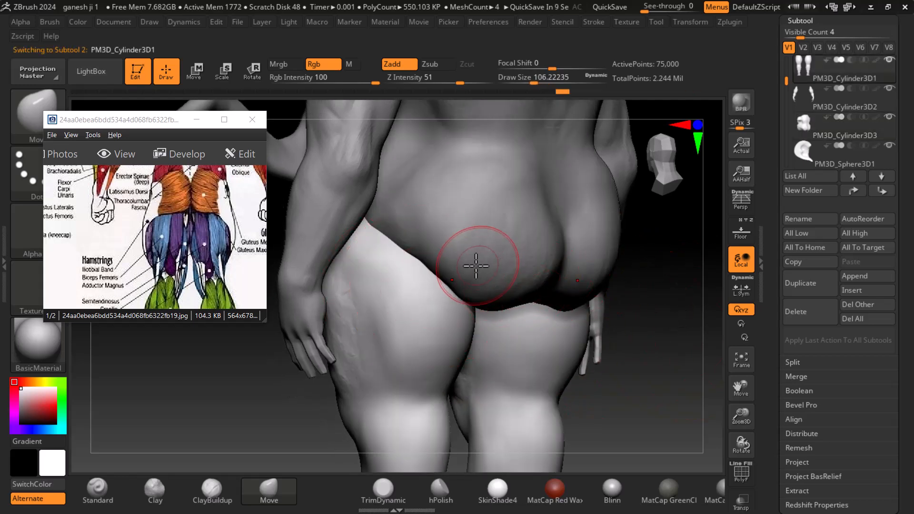
key("bracketleft")
mouse_move(647, 339)
left_mouse_down()
mouse_move(683, 321)
mouse_move(665, 352)
mouse_move(705, 305)
left_mouse_up()
left_click(888, 89)
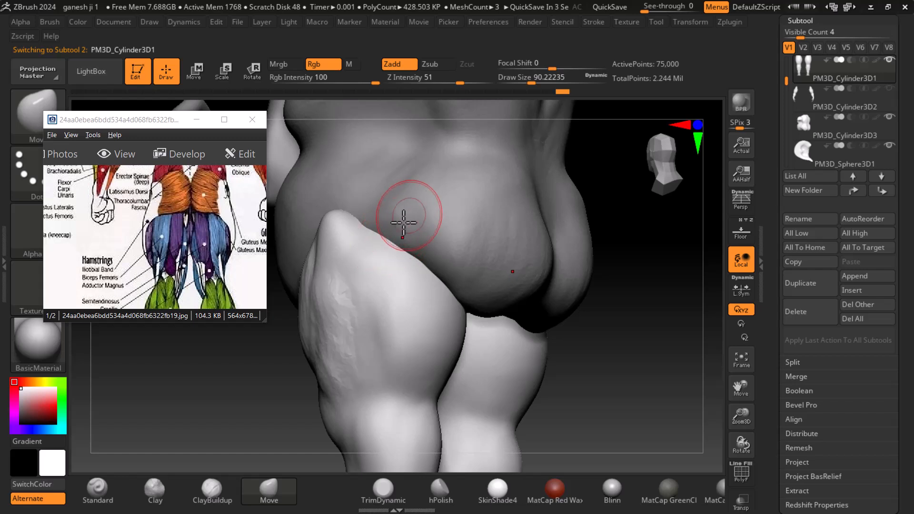
- Define the outer thigh muscle border below the hip with ClayBuildup, first at size about 90 and down its length at about 46
left_click(211, 489)
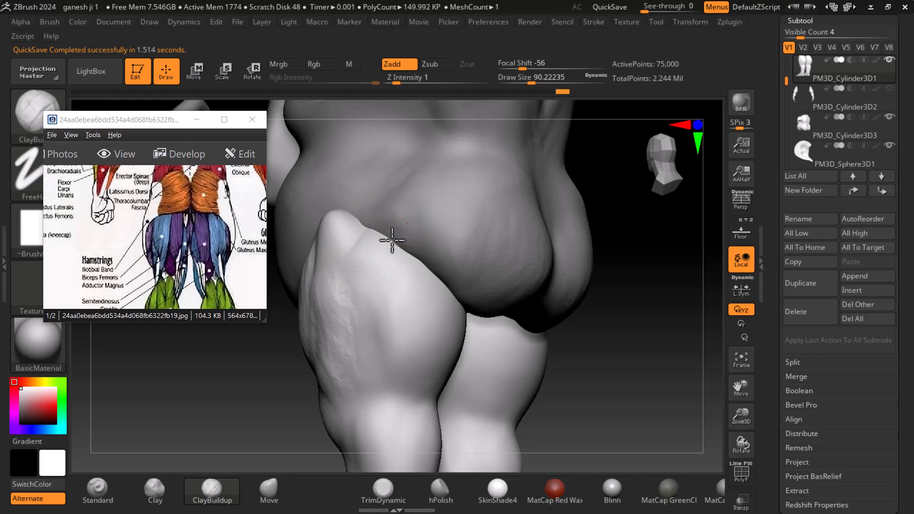
left_click_drag(368, 257, 375, 259)
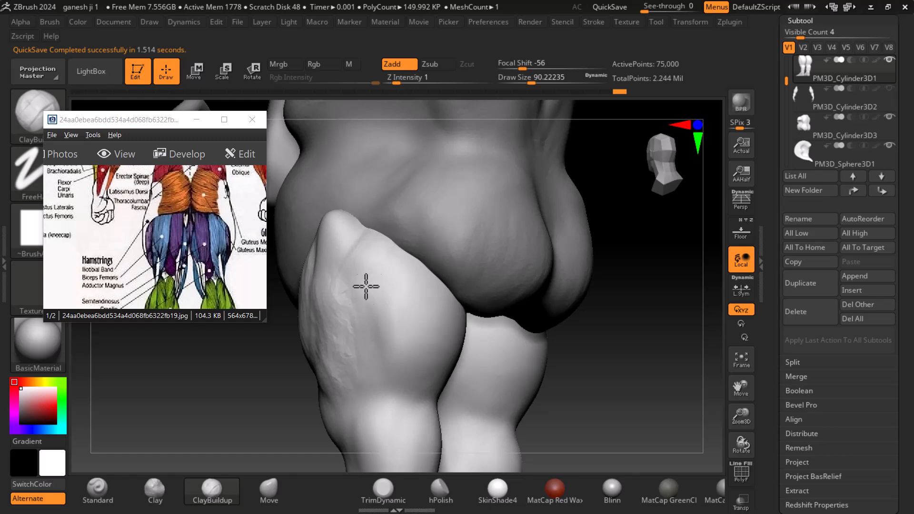
key("bracketleft")
key("bracketleft")
key("bracketleft")
key("bracketleft")
key("bracketleft")
key("bracketleft")
key("bracketleft")
key("bracketleft")
key("bracketleft")
key("bracketleft")
key("bracketleft")
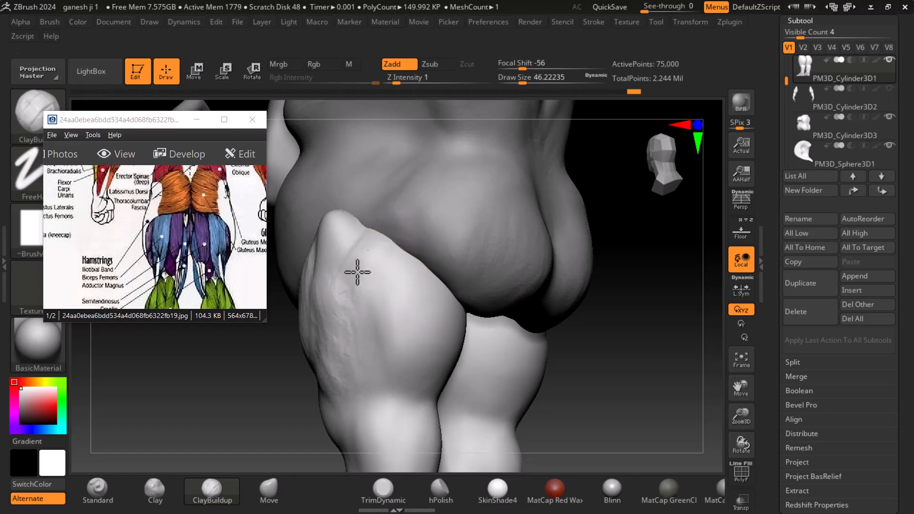
left_click_drag(367, 250, 353, 360)
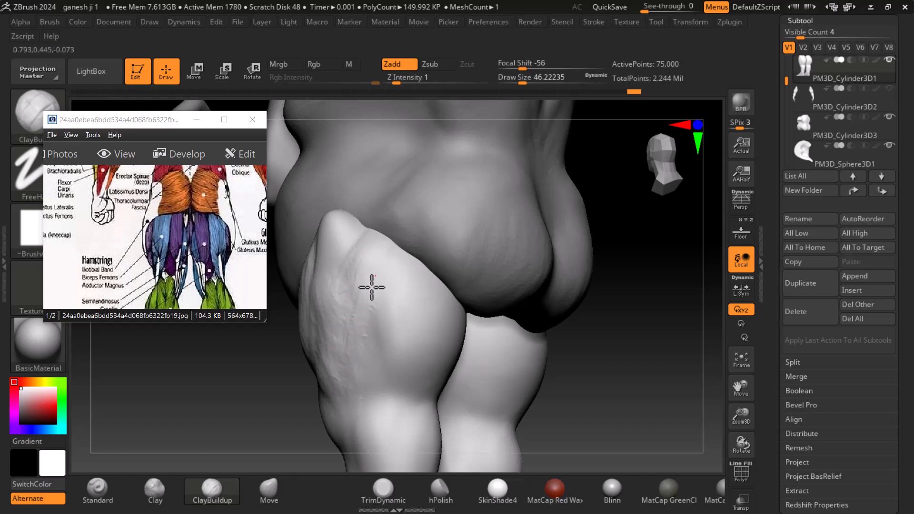
- Carve the first hamstring separation lines on the back of the thighs with the Standard brush at size about 46
left_click_drag(585, 367, 605, 368)
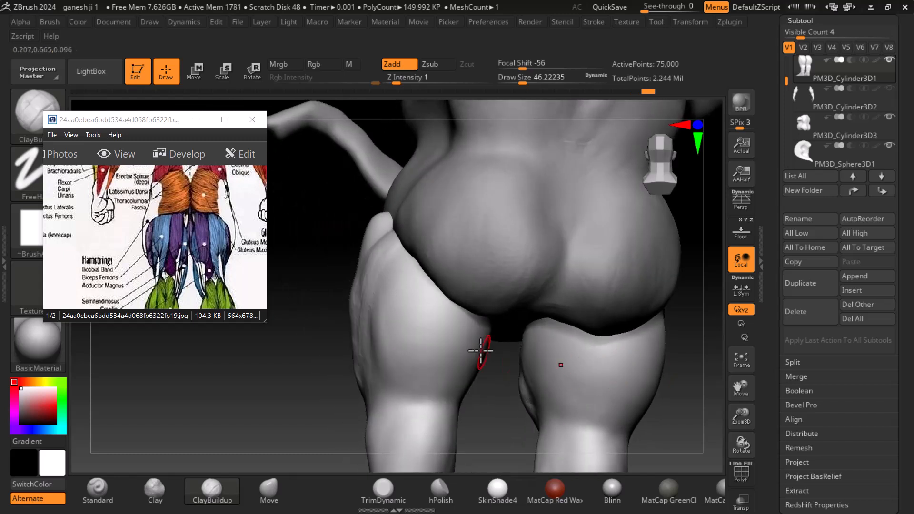
left_click(98, 489)
mouse_move(432, 362)
left_mouse_down("alt")
mouse_move(405, 392)
mouse_move(457, 401)
left_mouse_up("alt")
left_click_drag(442, 302, 429, 384, "alt")
mouse_move(329, 421)
left_mouse_down()
mouse_move(301, 365)
mouse_move(337, 384)
left_mouse_up()
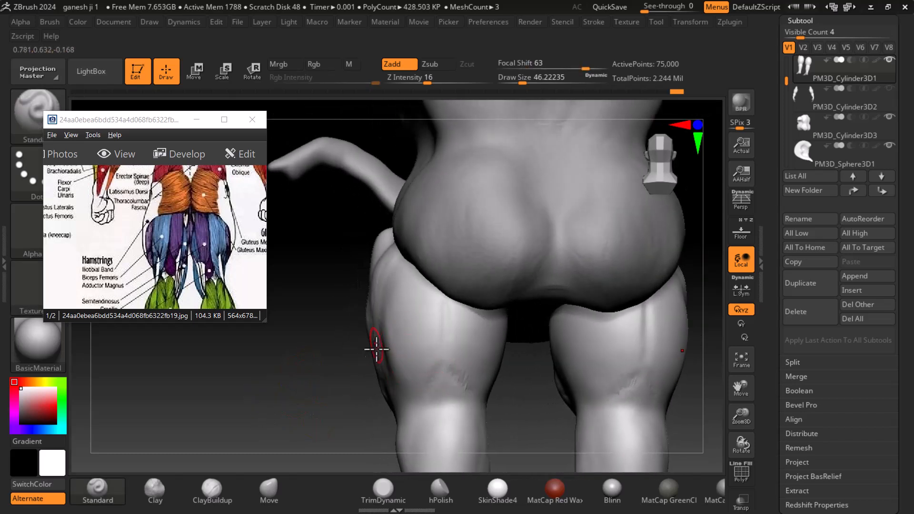
- Build up the vertical hamstring strands across the back of the thighs with ClayBuildup at size about 58
left_click(231, 502)
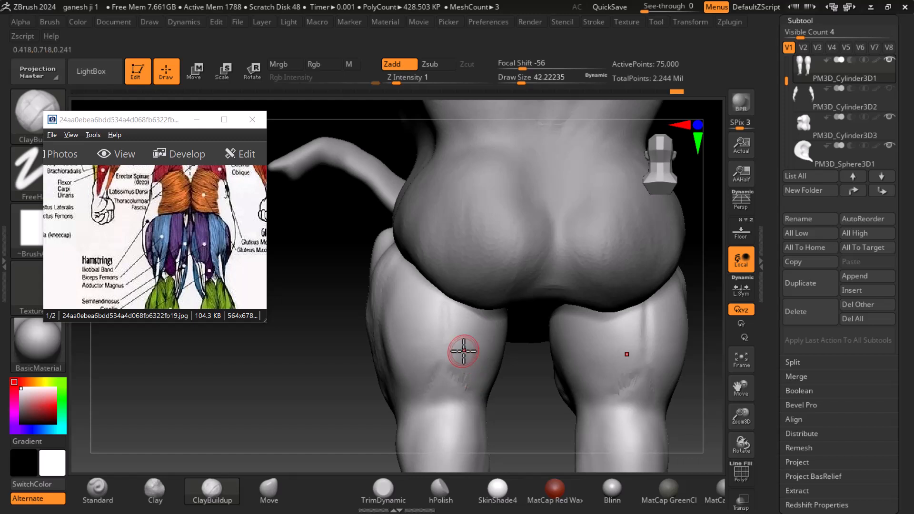
key("bracketleft")
key("bracketright")
key("bracketright")
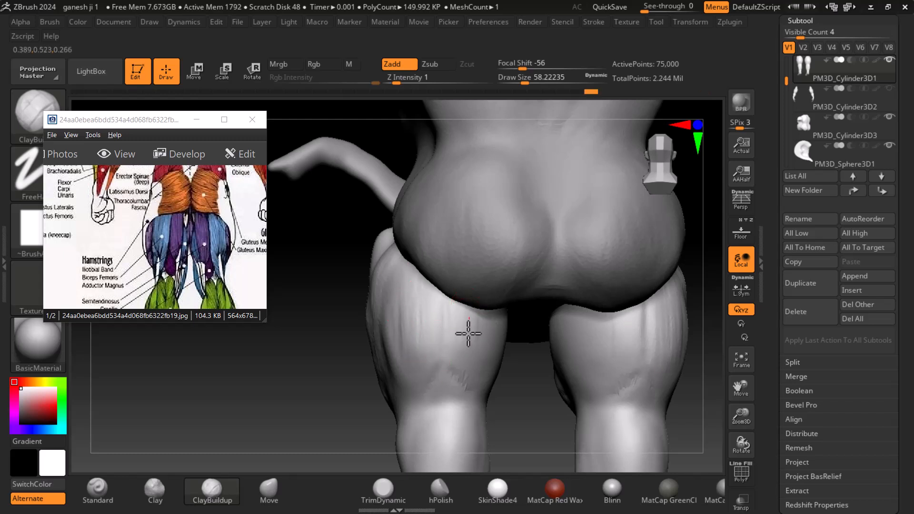
left_click_drag(488, 367, 489, 321)
left_click_drag(476, 352, 481, 366)
- Bring up the chart's calf muscles and start the outer upper calf edge with ClayBuildup at size about 58
left_click_drag(526, 415, 508, 315, "alt")
left_click(203, 270)
left_click_drag(204, 270, 204, 207)
left_click(419, 374)
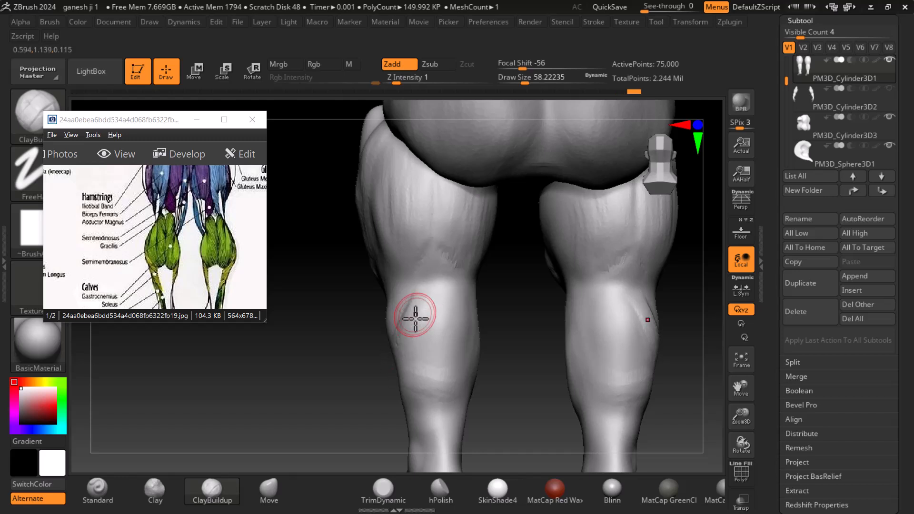
mouse_move(520, 389)
left_mouse_down()
mouse_move(546, 396)
mouse_move(530, 322)
mouse_move(397, 311)
left_mouse_up()
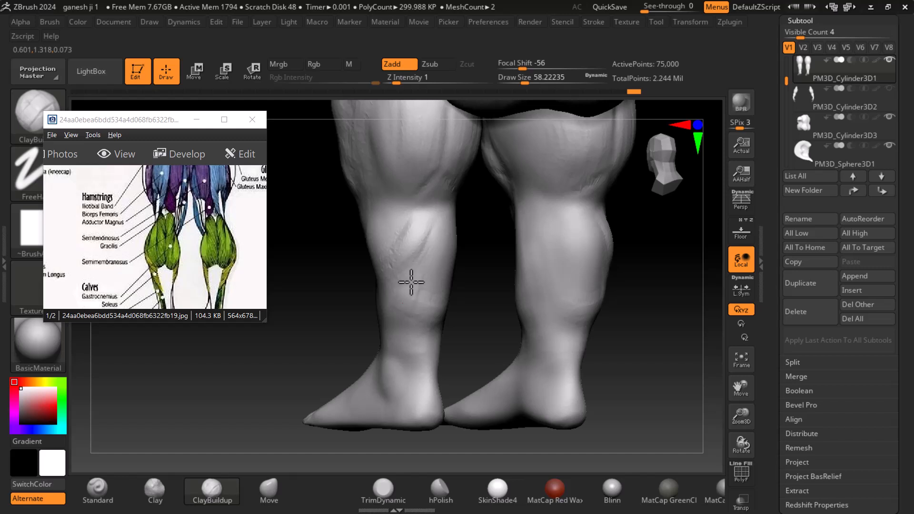
- Sculpt the outer and inner heads of the gastrocnemius with ClayBuildup at size about 58
mouse_move(420, 245)
left_mouse_down()
mouse_move(404, 300)
mouse_move(422, 265)
mouse_move(482, 283)
left_mouse_up()
left_click_drag(516, 316, 460, 250)
left_click(474, 237)
mouse_move(482, 294)
left_mouse_down()
mouse_move(471, 261)
mouse_move(481, 236)
mouse_move(497, 255)
mouse_move(477, 237)
left_mouse_up()
left_click_drag(492, 279, 456, 223)
left_click_drag(462, 286, 445, 262)
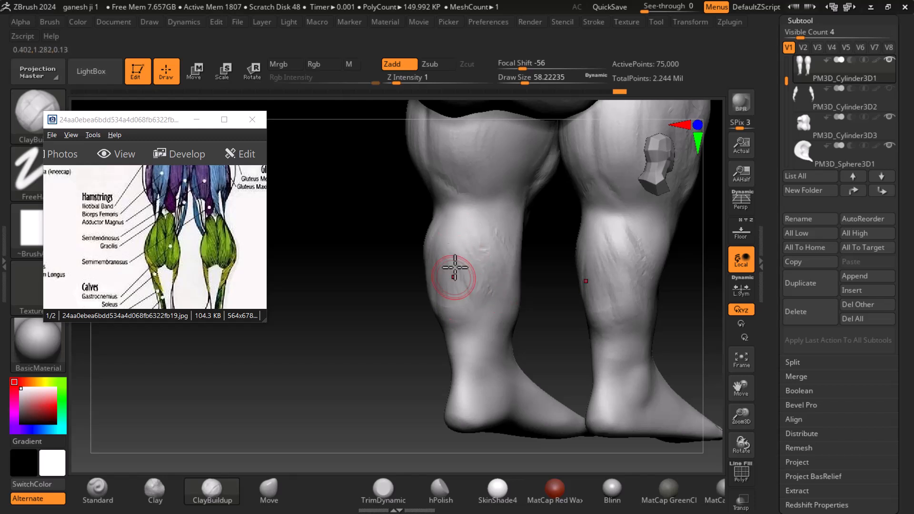
- Add muscle fibres over the back and outer side of the calves up to behind the knee with ClayBuildup
left_click_drag(354, 353, 374, 356, "shift")
left_click_drag(480, 284, 461, 307)
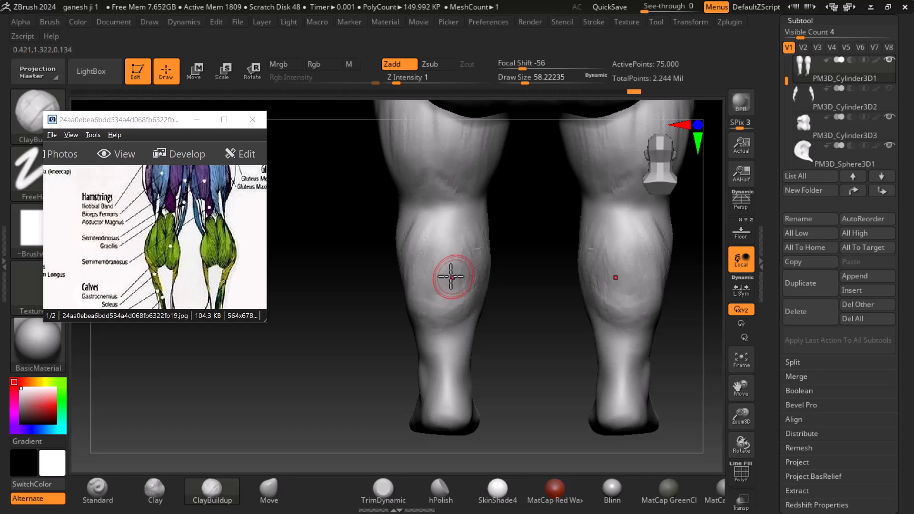
left_click_drag(526, 320, 571, 321)
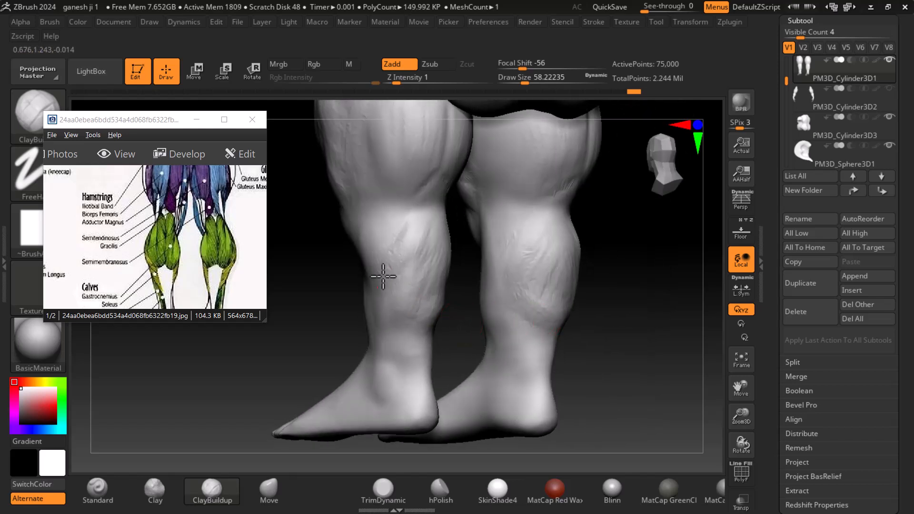
mouse_move(396, 281)
left_mouse_down()
mouse_move(410, 292)
mouse_move(425, 266)
left_mouse_up()
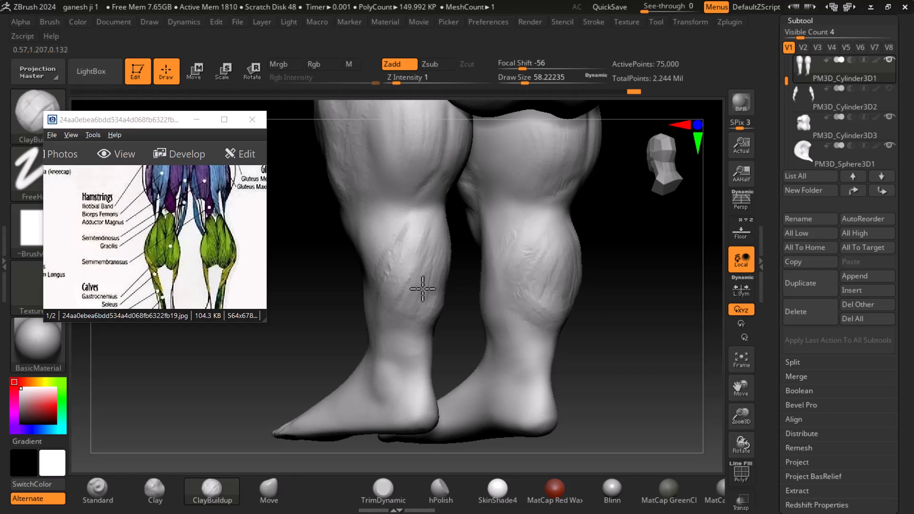
left_click_drag(640, 345, 713, 359, "shift")
left_click_drag(410, 225, 432, 217)
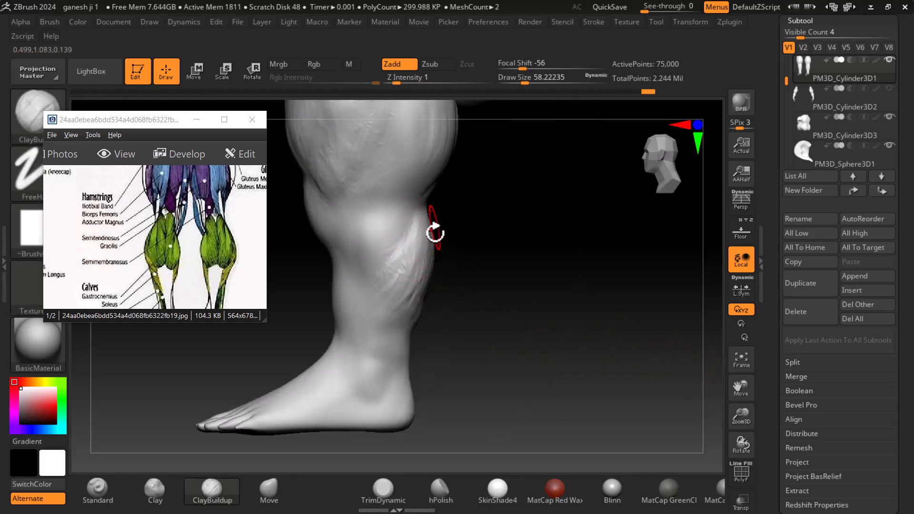
- Build up the lower calf bulge and vertical gastrocnemius fibres from behind with ClayBuildup, following the chart
left_click_drag(142, 253, 155, 256)
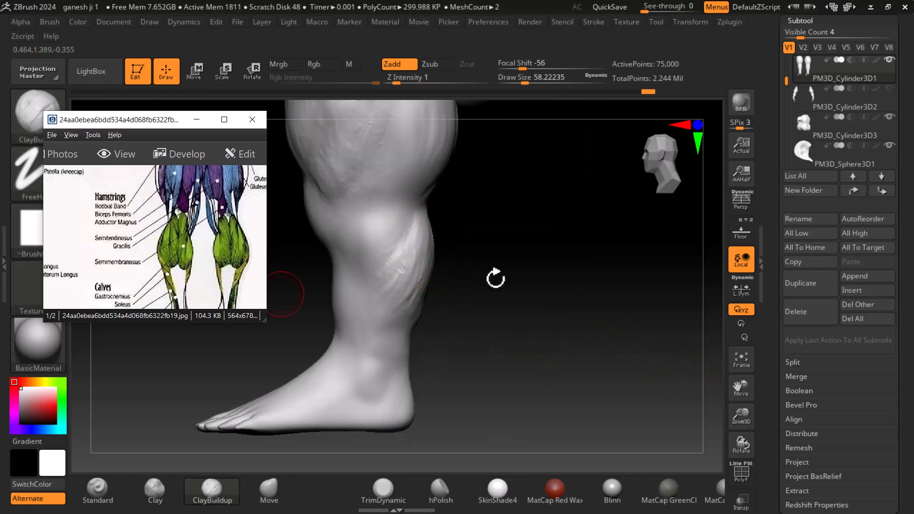
left_click_drag(497, 307, 456, 303, "shift")
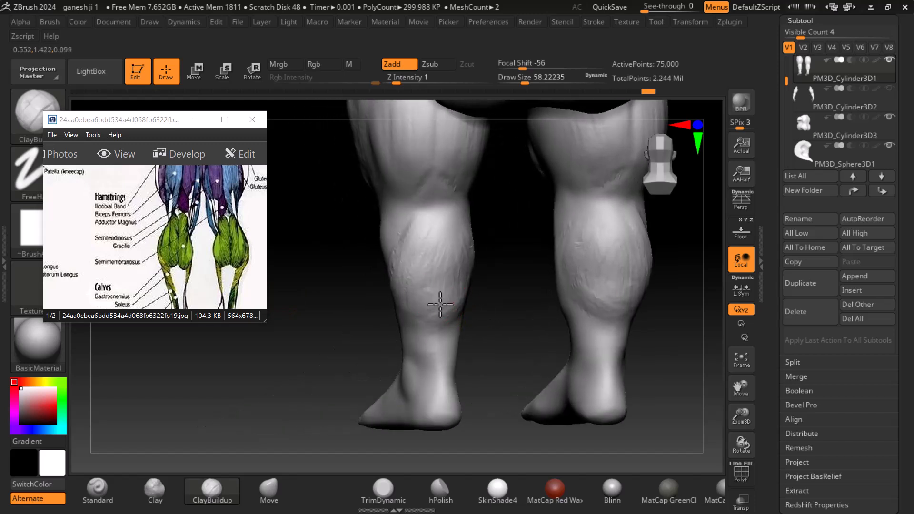
left_click_drag(521, 314, 500, 321, "shift")
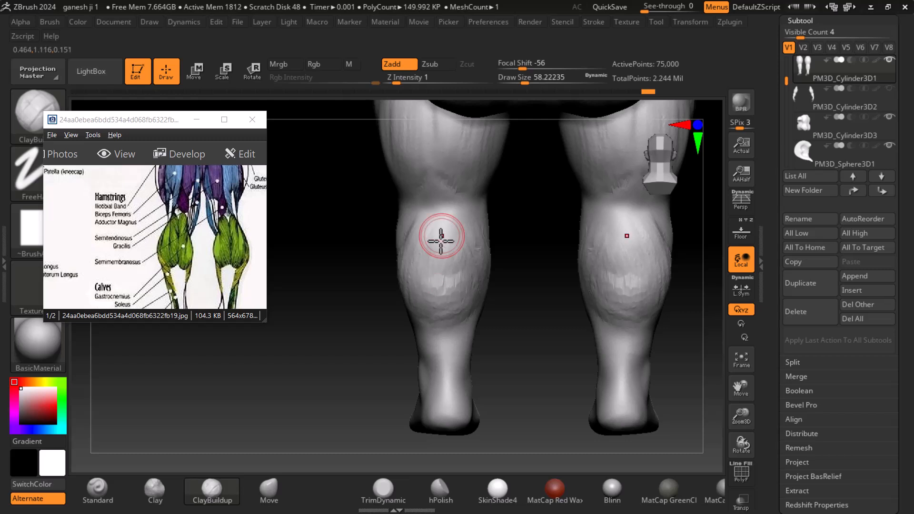
left_click_drag(464, 284, 469, 233)
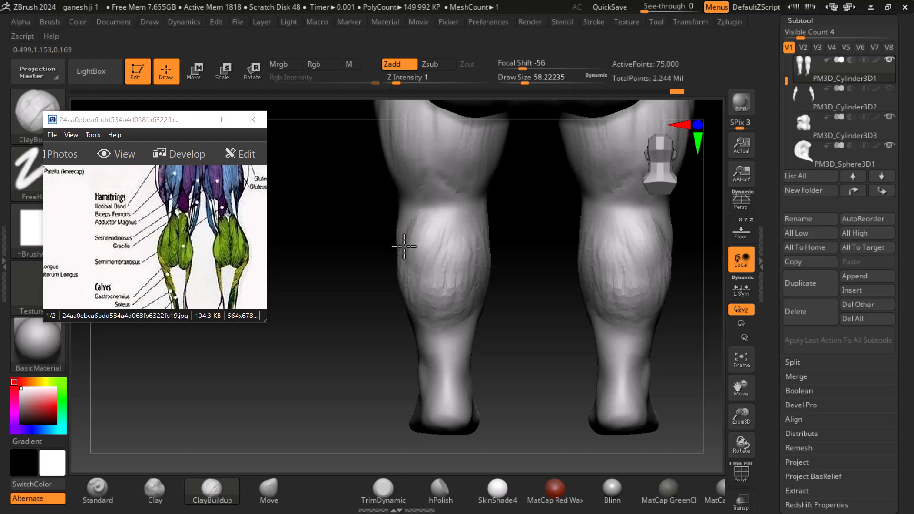
- Build up the lower gastrocnemius from behind and the side with ClayBuildup at size about 58, and smooth the calf surface
left_click_drag(384, 298, 420, 245)
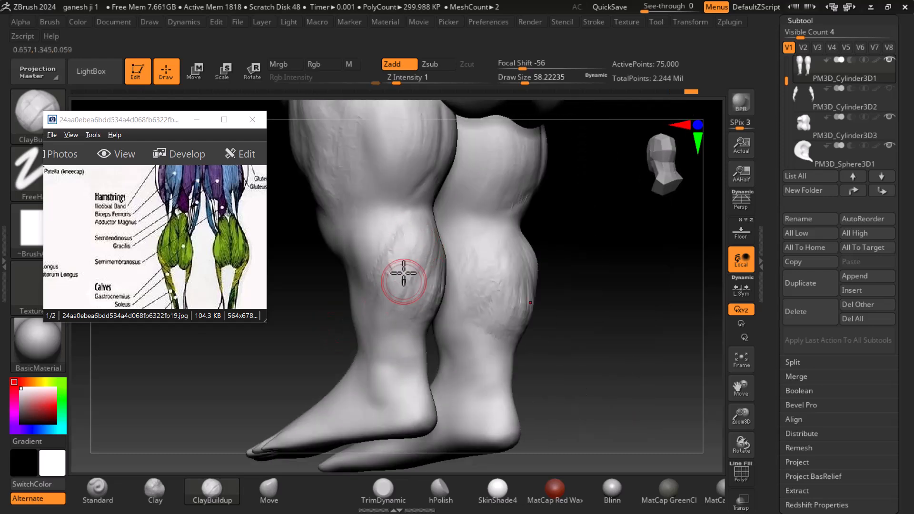
left_click_drag(414, 300, 456, 284)
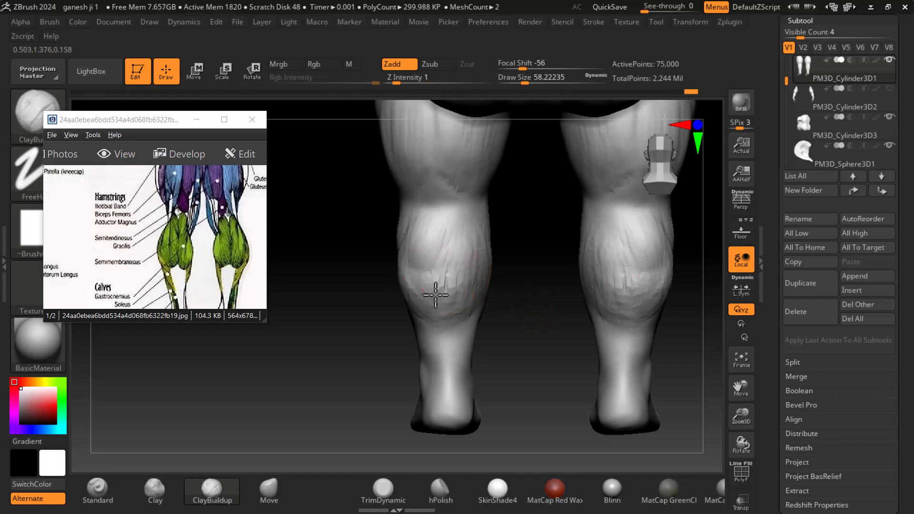
left_click_drag(518, 289, 492, 298)
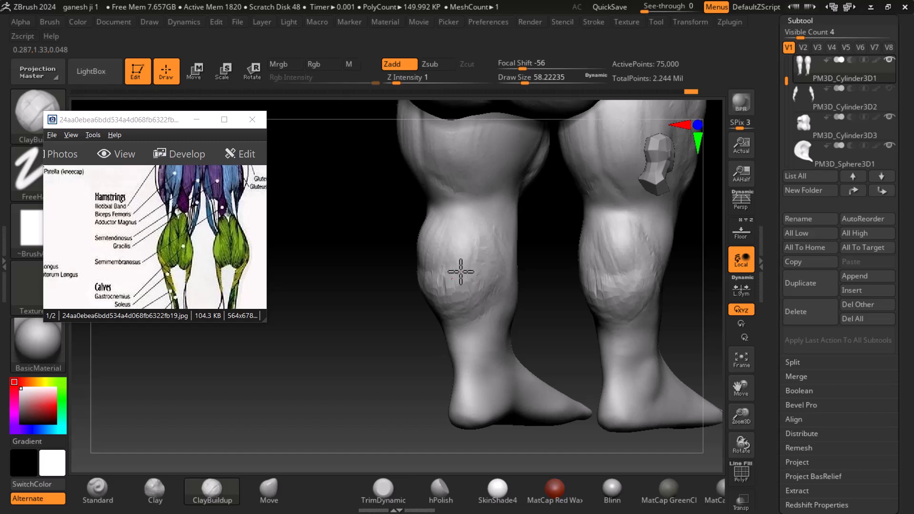
key("shift")
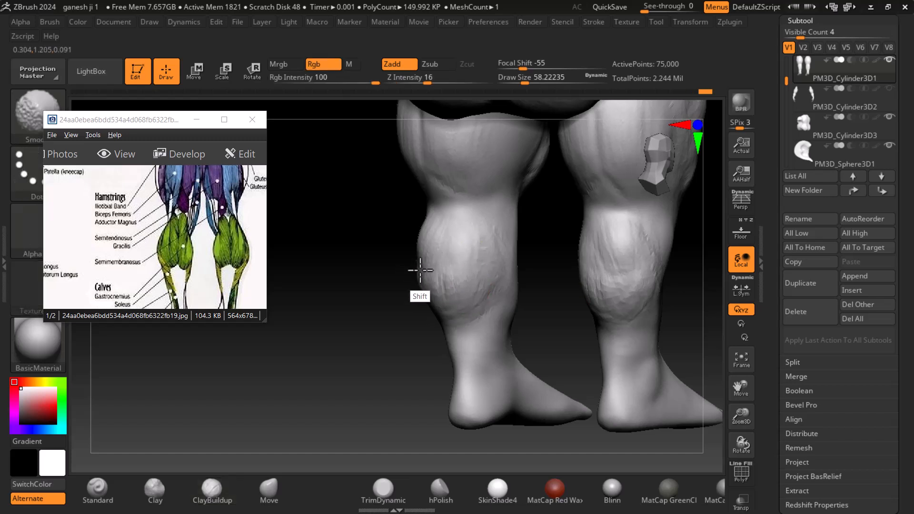
mouse_move(446, 267)
left_mouse_down("shift")
mouse_move(489, 222)
mouse_move(434, 282)
mouse_move(425, 275)
left_mouse_up("shift")
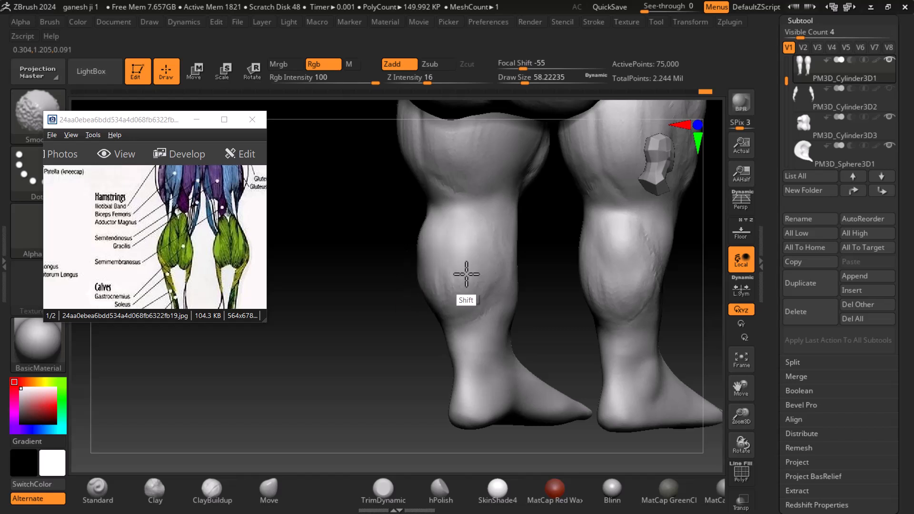
- Carve the division between the two calf heads, rebuild the lower calf bulge with ClayBuildup, and smooth it
mouse_move(377, 333)
left_mouse_down()
mouse_move(646, 310)
mouse_move(640, 320)
left_mouse_up()
key("alt")
mouse_move(425, 247)
left_mouse_down("alt")
mouse_move(436, 221)
mouse_move(429, 217)
mouse_move(468, 218)
mouse_move(485, 243)
left_mouse_up("alt")
left_click_drag(455, 288, 452, 275)
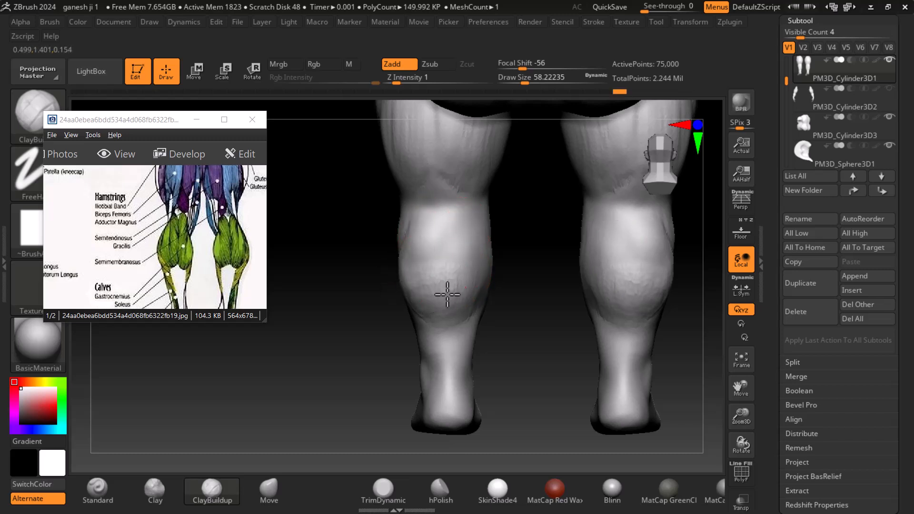
left_click_drag(438, 310, 469, 285)
left_click_drag(541, 305, 493, 302)
mouse_move(462, 289)
left_mouse_down()
mouse_move(425, 286)
mouse_move(469, 264)
mouse_move(409, 238)
mouse_move(416, 293)
mouse_move(442, 282)
mouse_move(426, 229)
left_mouse_up()
mouse_move(590, 250)
left_mouse_down("shift")
mouse_move(618, 257)
mouse_move(551, 296)
mouse_move(615, 279)
mouse_move(608, 296)
left_mouse_up("shift")
right_click_drag(599, 289, 565, 325, "shift")
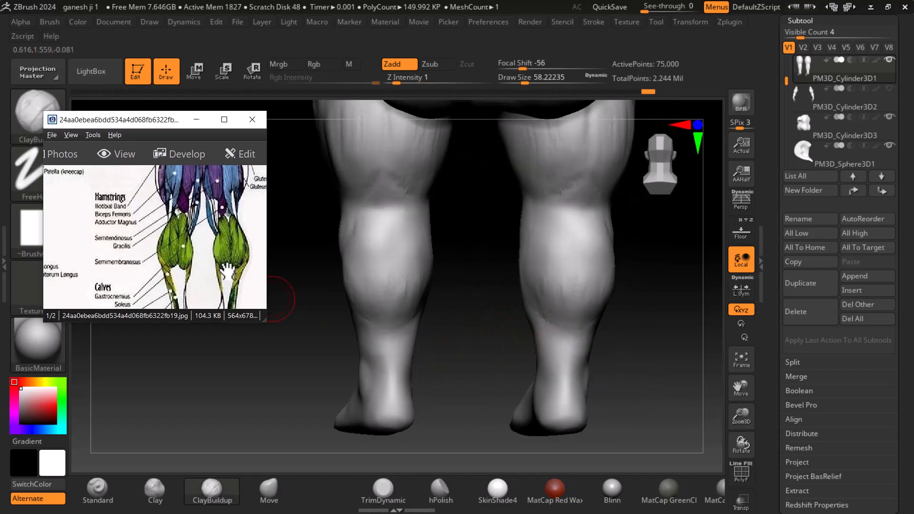
- Bring up the chart's lower calf and ankle area and shape the soleus and Achilles tendon above the heels with ClayBuildup
left_click_drag(230, 274, 228, 249)
left_click(402, 322)
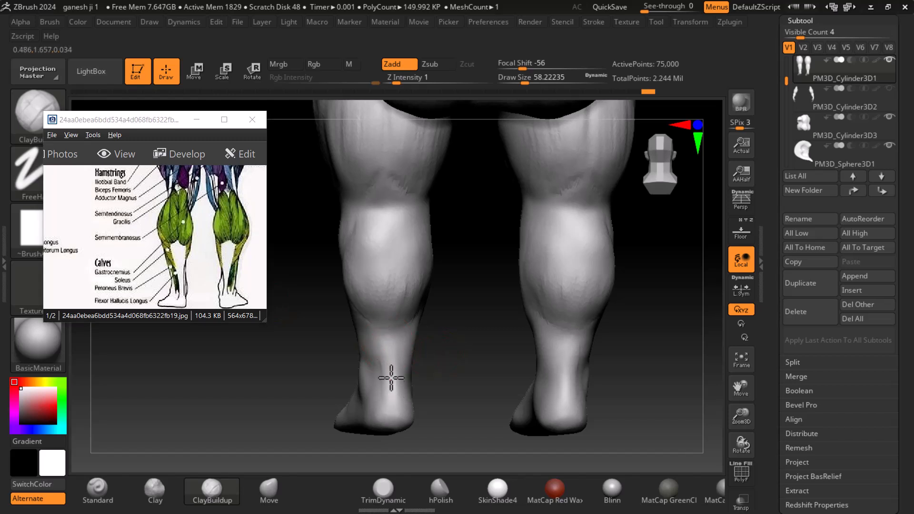
right_click_drag(406, 343, 369, 347)
left_click_drag(398, 333, 392, 356)
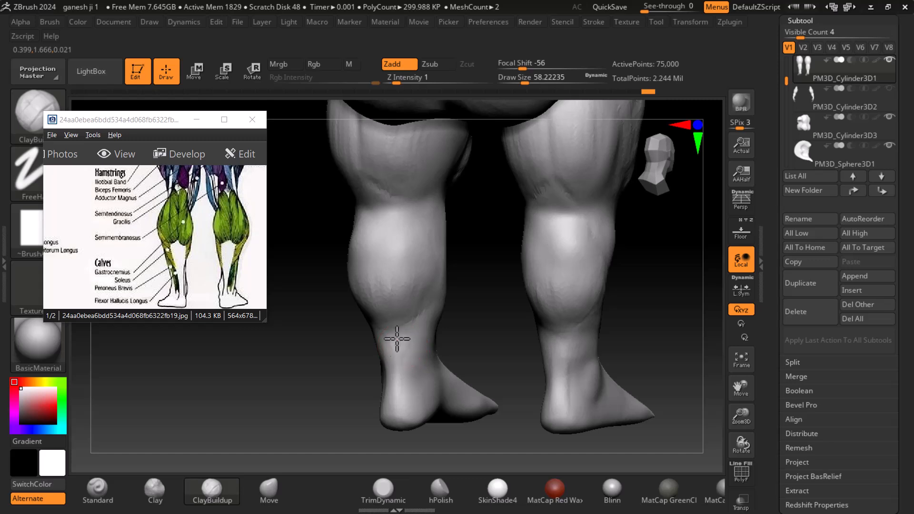
right_click_drag(450, 312, 384, 344)
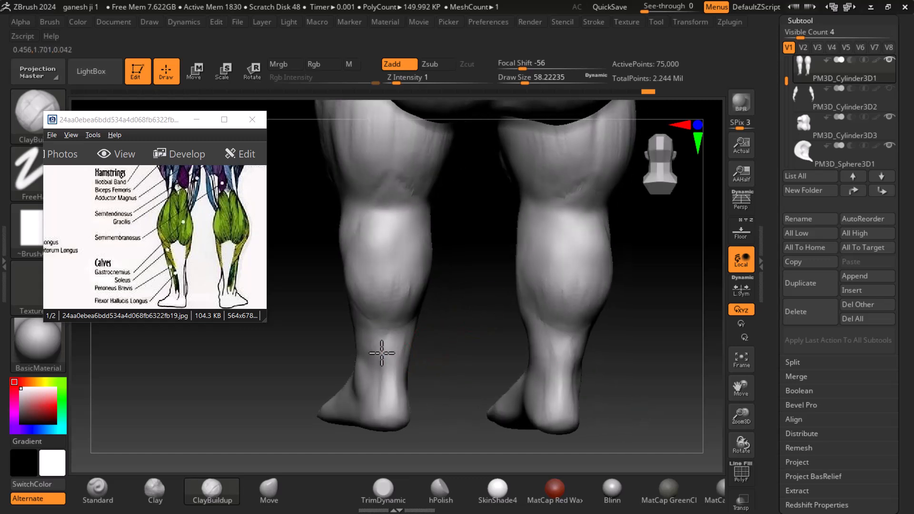
right_click_drag(390, 405, 631, 255)
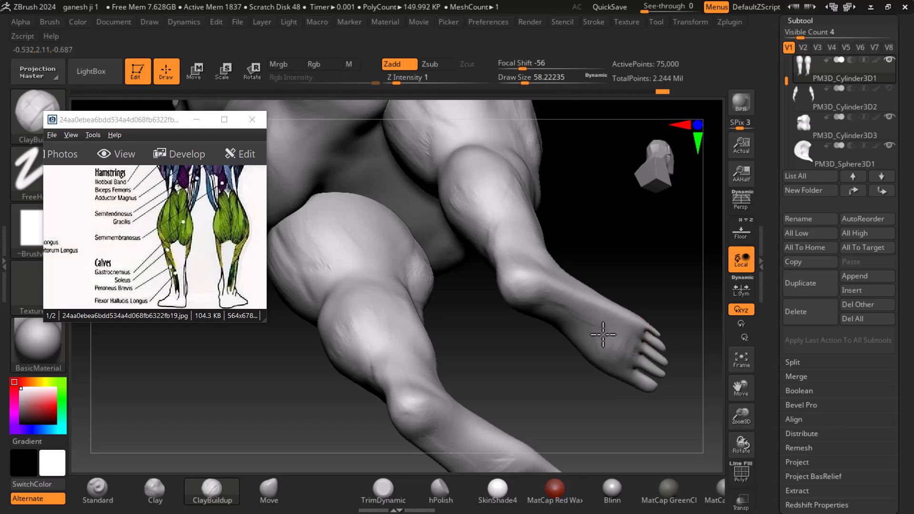
right_click_drag(619, 358, 661, 257)
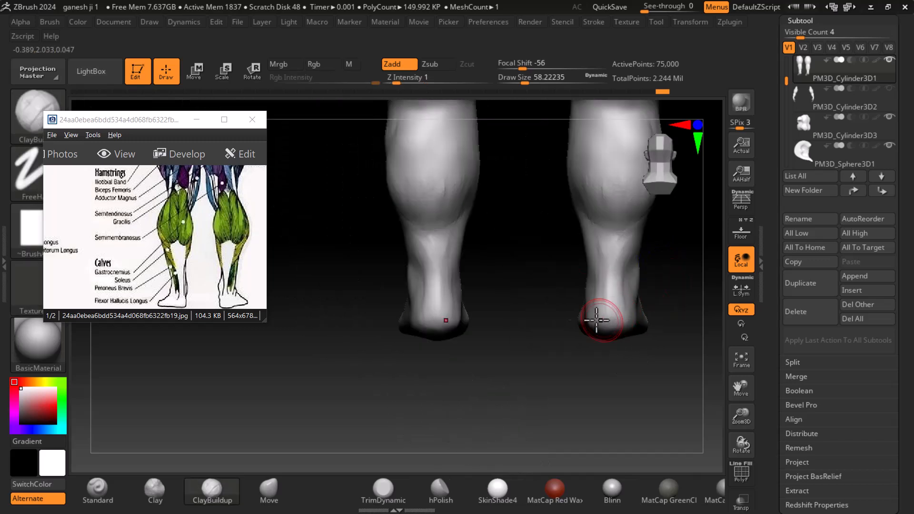
right_click_drag(423, 343, 510, 371)
right_click_drag(661, 286, 581, 285)
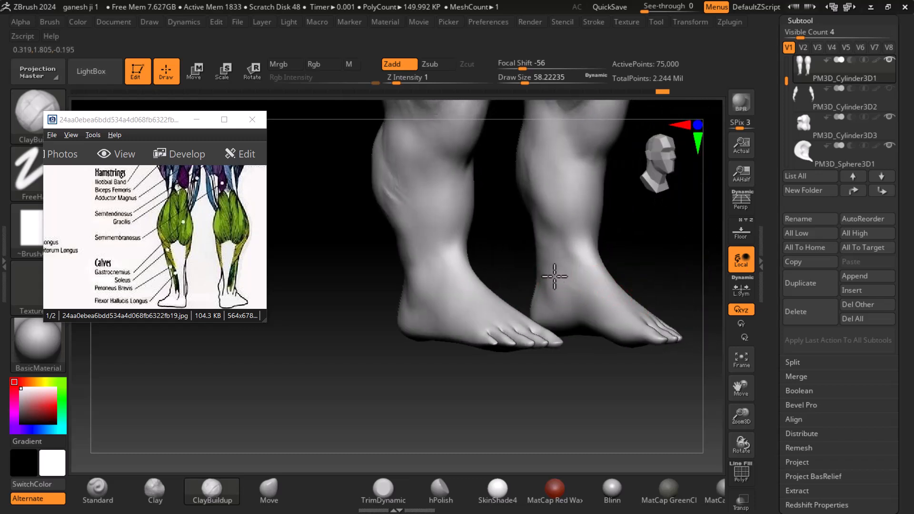
- Bring up the chart's front lower-leg muscles and start sculpting the shin below the knee with ClayBuildup
right_click_drag(390, 343, 390, 347)
left_click_drag(116, 258, 265, 265)
left_click_drag(202, 295, 229, 268)
right_click_drag(483, 271, 522, 306)
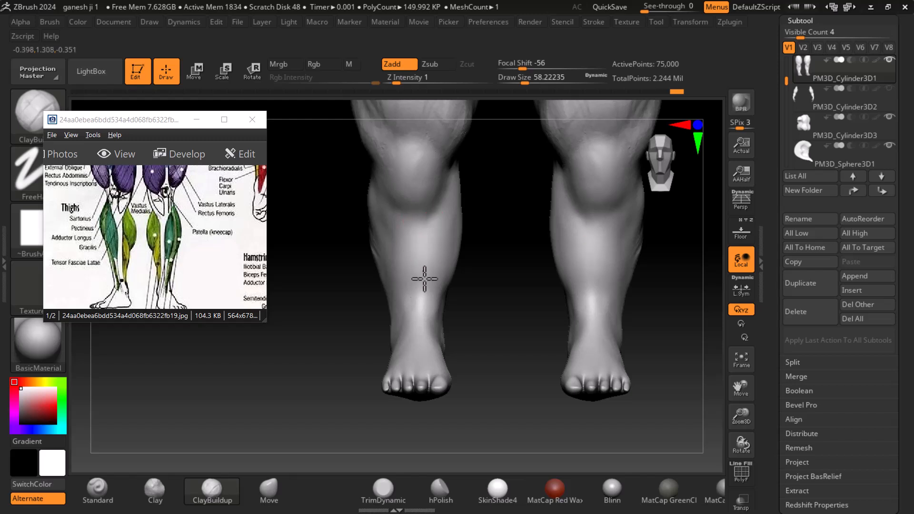
left_click_drag(420, 260, 419, 260)
left_click_drag(500, 223, 442, 185)
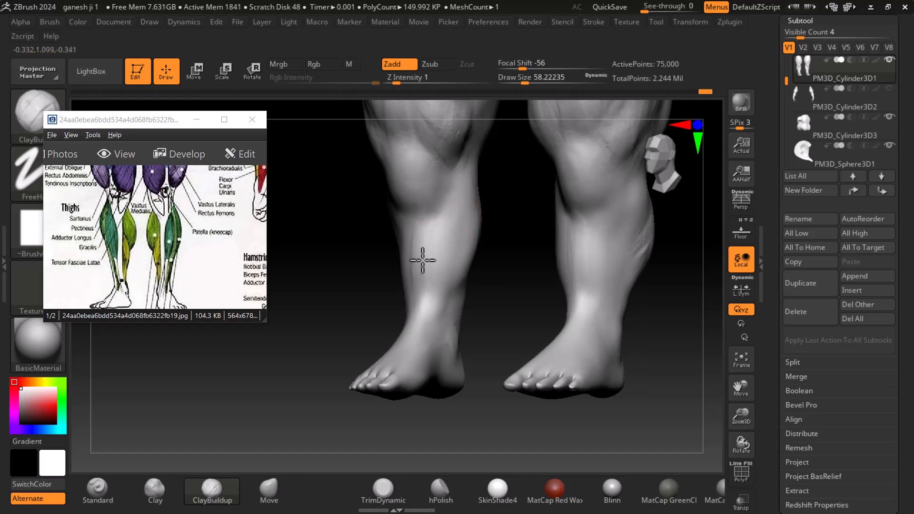
- Build up the inner side of the shin and calf with ClayBuildup at size about 58
left_click_drag(434, 243, 443, 276)
left_click_drag(498, 252, 461, 217)
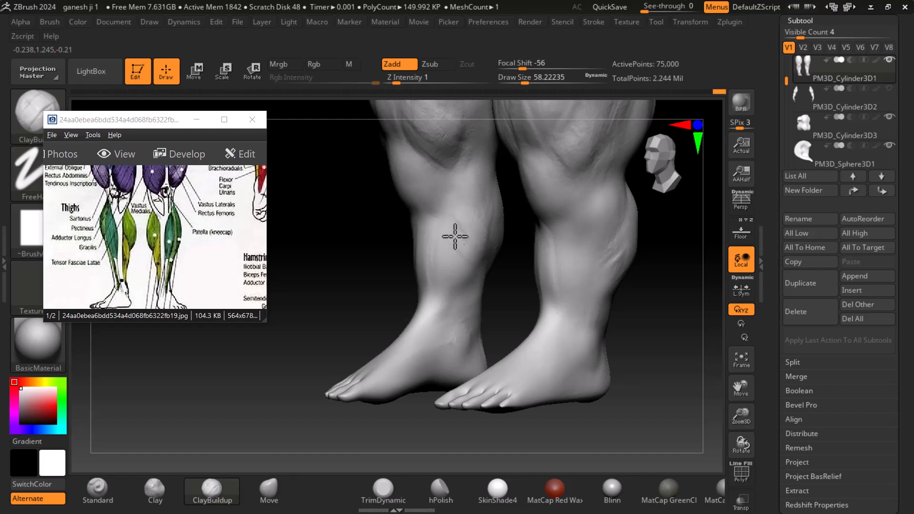
left_click_drag(468, 287, 470, 276)
mouse_move(528, 271)
left_mouse_down()
mouse_move(500, 271)
mouse_move(555, 281)
left_mouse_up()
left_click_drag(498, 270, 534, 267)
- Sculpt muscle fibres along the outer side of the lower leg with ClayBuildup and smooth them into the calf
mouse_move(443, 230)
left_mouse_down()
mouse_move(432, 226)
mouse_move(411, 244)
mouse_move(442, 239)
left_mouse_up()
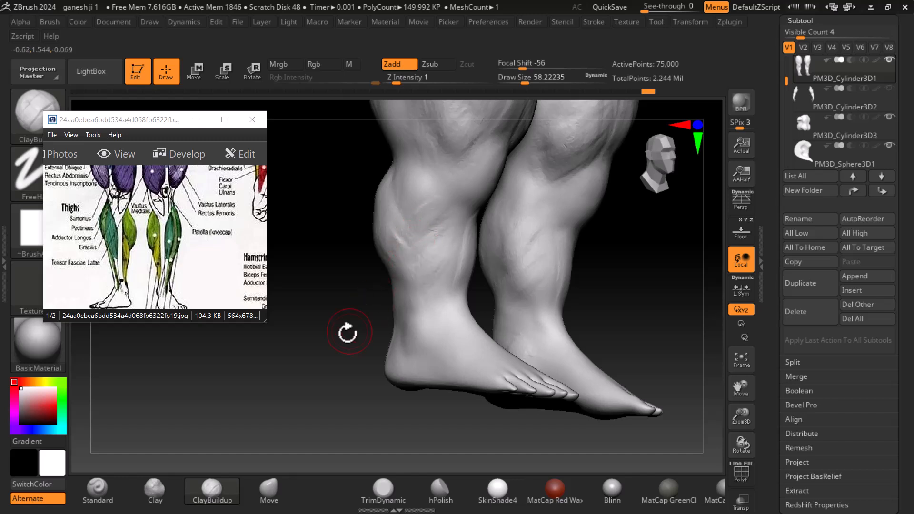
left_click_drag(351, 326, 343, 210, "shift")
mouse_move(542, 306)
left_mouse_down("alt")
mouse_move(551, 318)
mouse_move(555, 304)
mouse_move(509, 315)
mouse_move(569, 306)
mouse_move(548, 300)
left_mouse_up("alt")
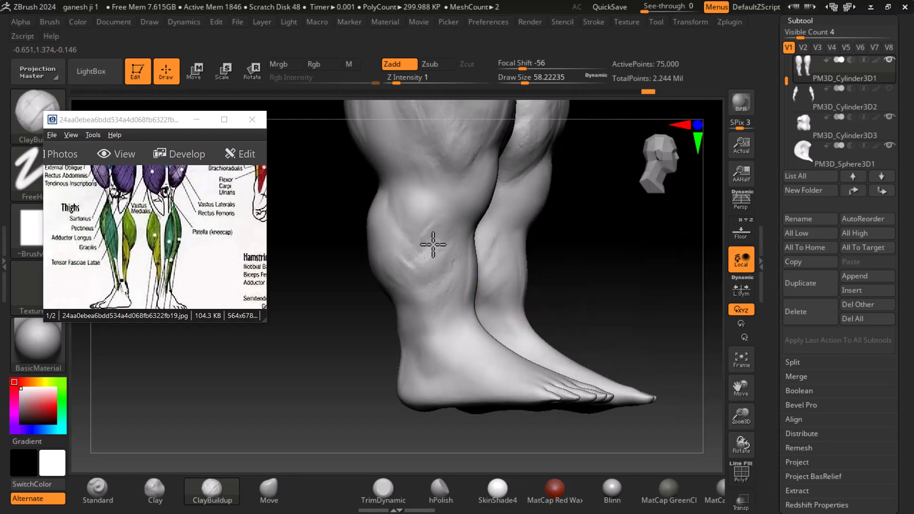
mouse_move(397, 232)
left_mouse_down()
mouse_move(403, 210)
mouse_move(451, 262)
mouse_move(409, 224)
mouse_move(463, 296)
left_mouse_up()
mouse_move(607, 267)
left_mouse_down()
mouse_move(521, 255)
mouse_move(471, 265)
mouse_move(456, 292)
left_mouse_up()
left_click_drag(561, 327, 552, 291)
mouse_move(482, 280)
left_mouse_down("shift")
mouse_move(501, 301)
mouse_move(441, 274)
mouse_move(421, 316)
left_mouse_up("shift")
- Make the PM3D_Sphere3D1 subtool active, bring the whole front of the figure into view, and start switching to another window
mouse_move(676, 326)
left_mouse_down("alt")
mouse_move(634, 265)
mouse_move(643, 278)
left_mouse_up("alt")
left_click(807, 153, "shift")
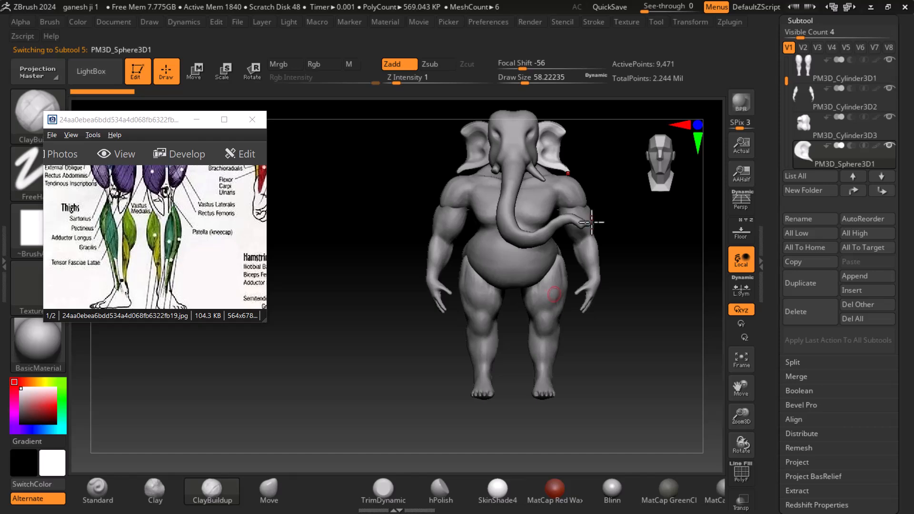
left_click_drag(638, 316, 594, 376, "alt")
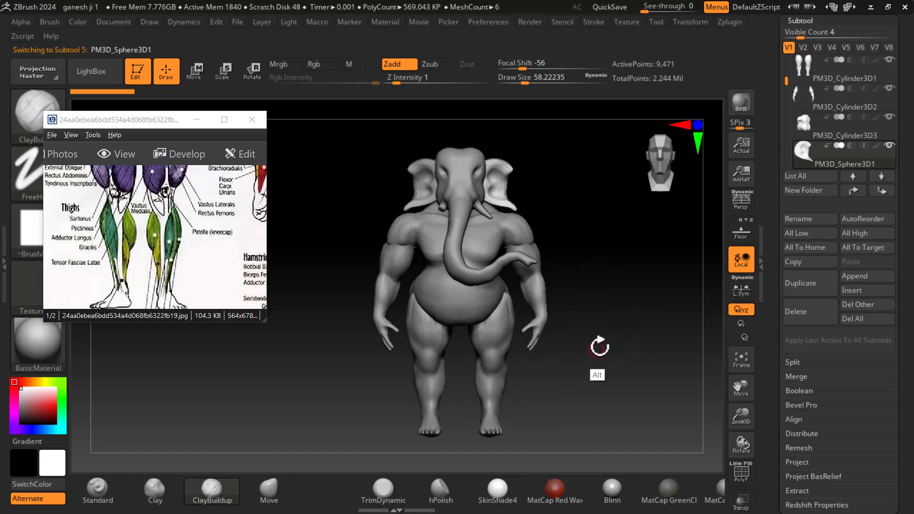
key("alt+Tab")
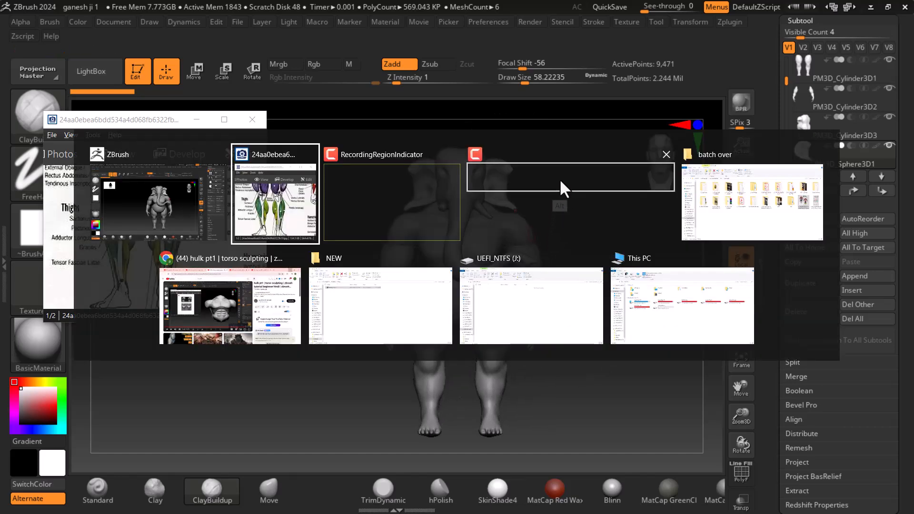